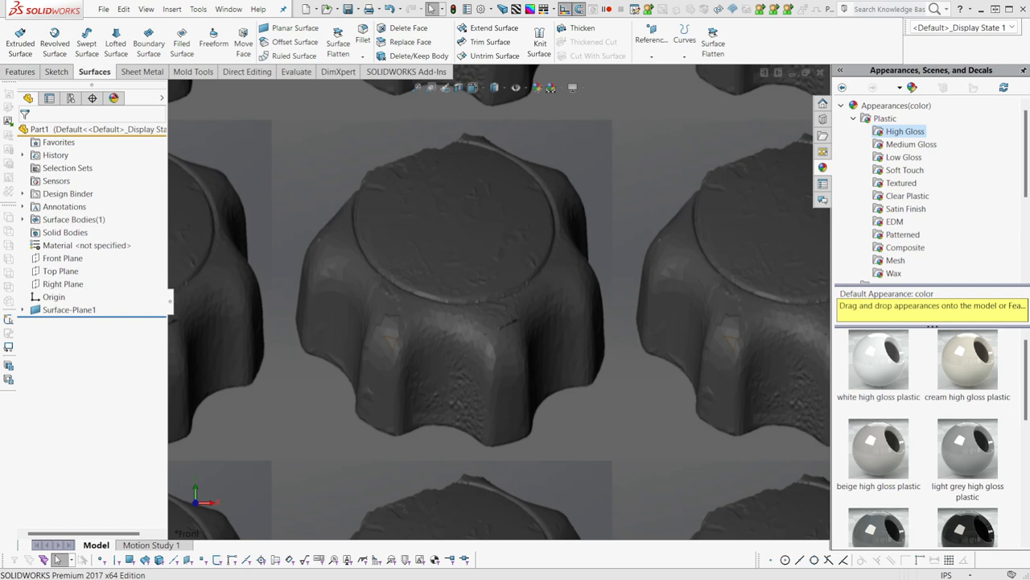
# Fit the model in view and hide the surface body carrying the knob picture
pyautogui.press('f')
pyautogui.click(408, 269)
pyautogui.press('Tab')
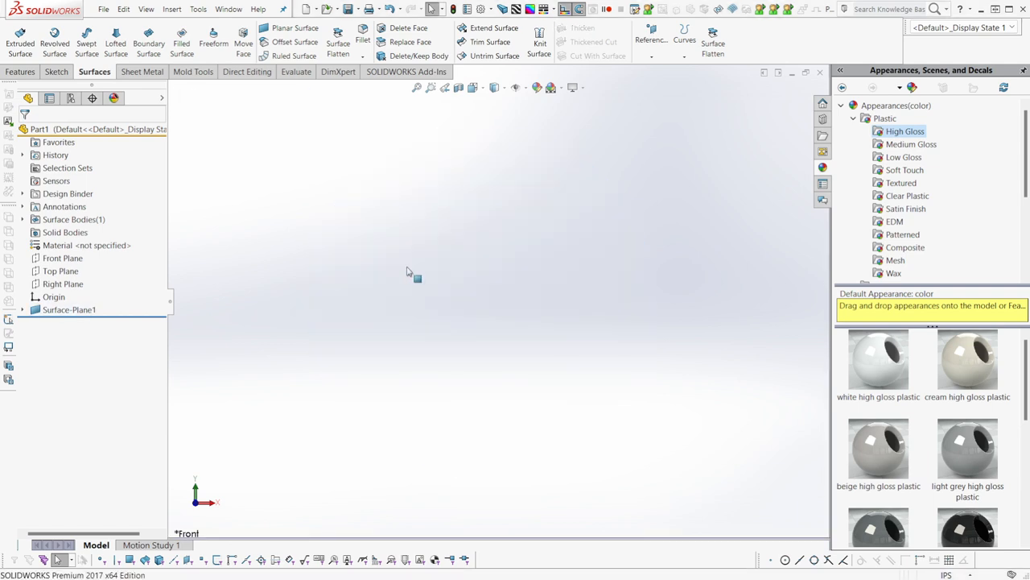
pyautogui.click(59, 259)
pyautogui.press('c')
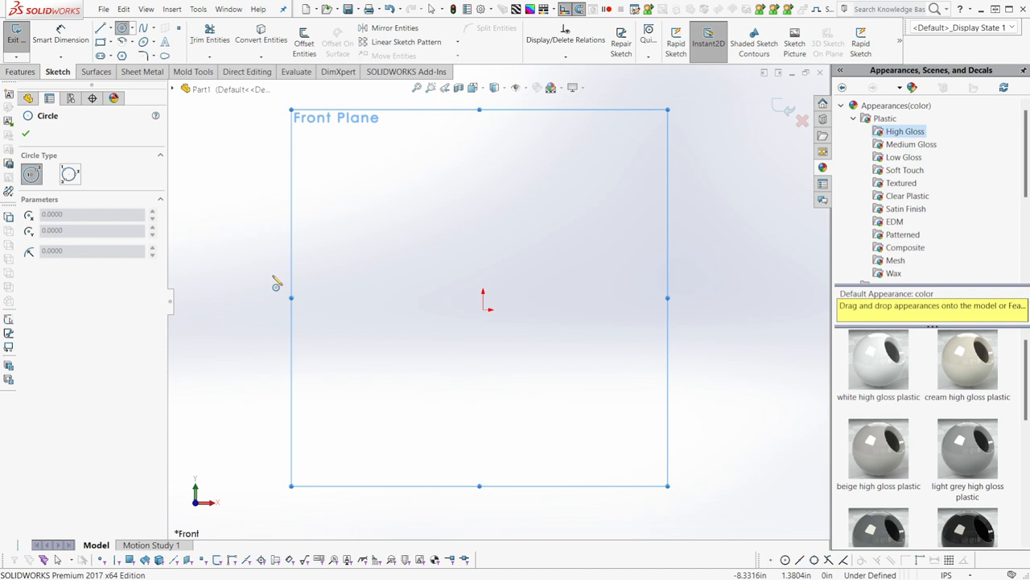
pyautogui.press('Escape')
# Rename the Front Plane as r
pyautogui.press('F2')
pyautogui.write('r')
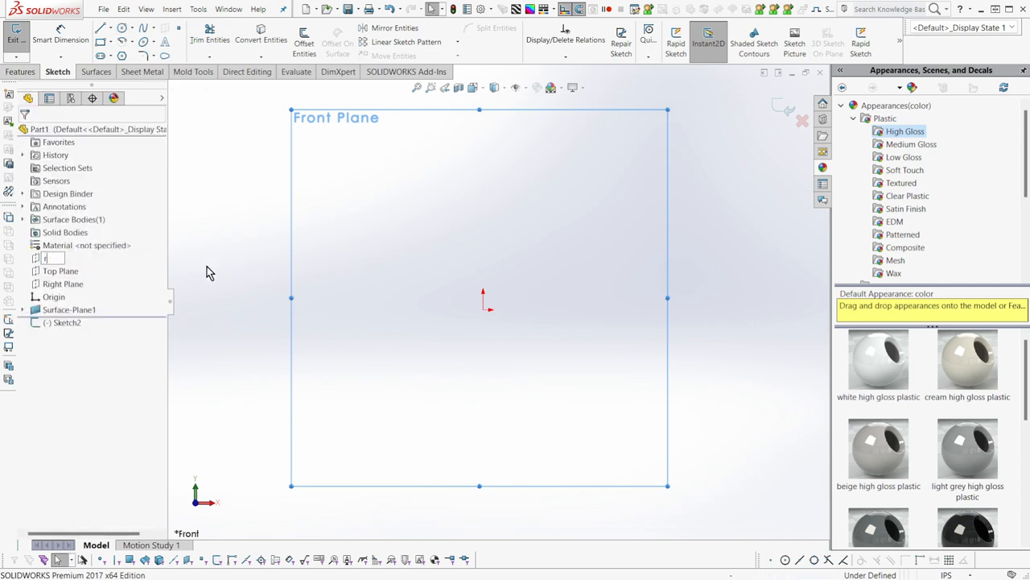
pyautogui.click(218, 279)
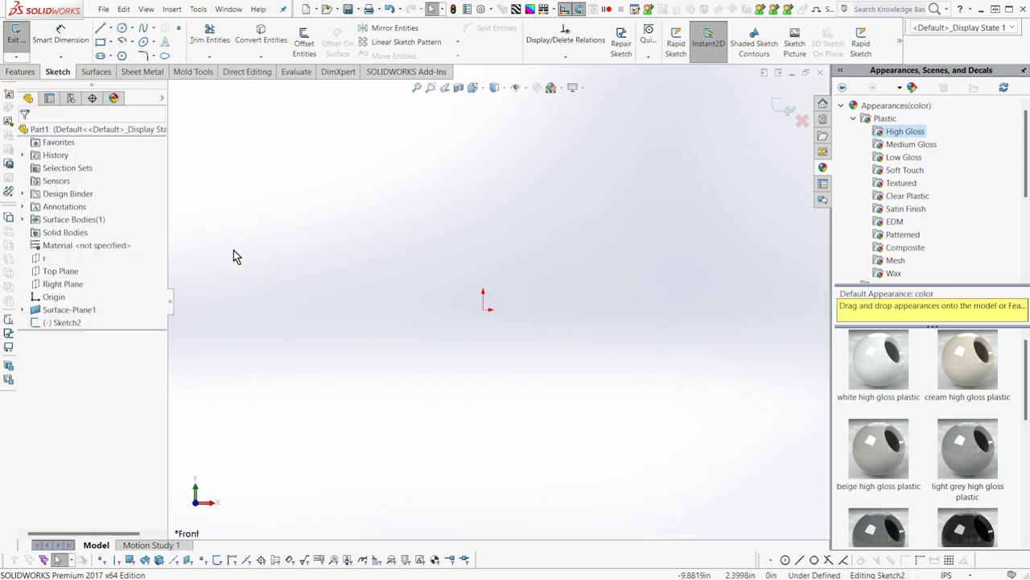
# Open a sketch on the Top Plane and view it face-on
pyautogui.click(66, 274)
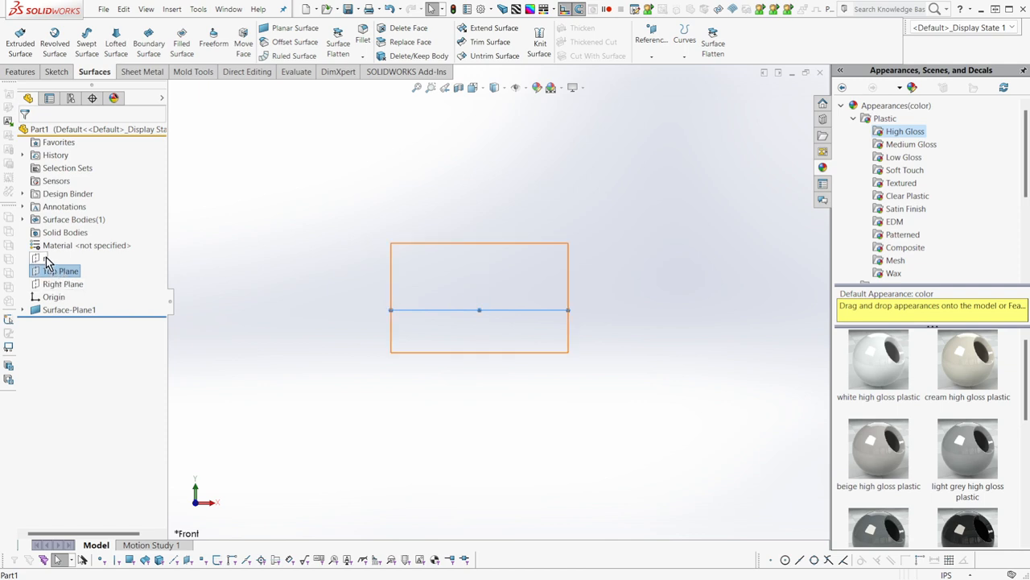
pyautogui.click(46, 262)
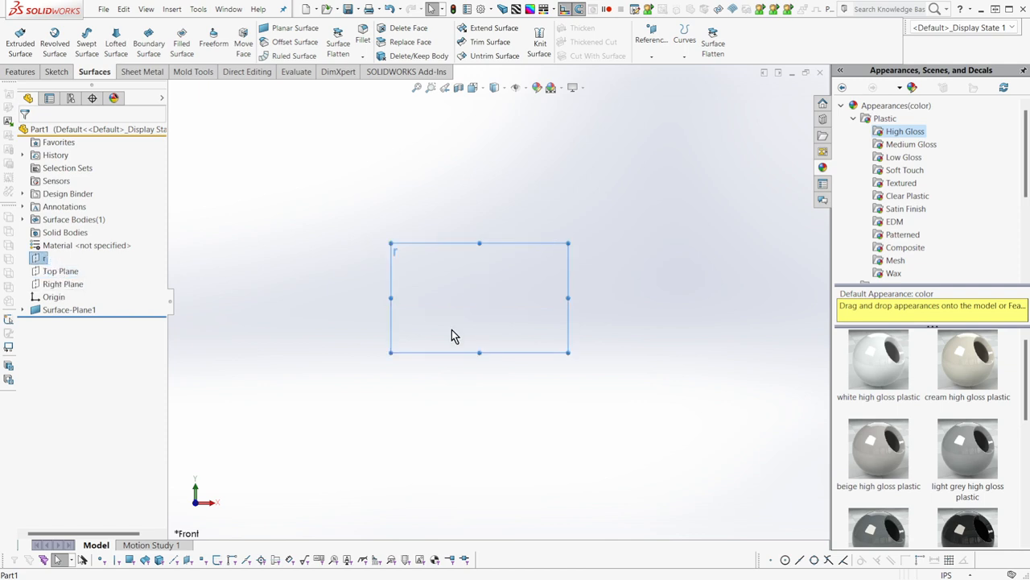
pyautogui.moveTo(452, 330); pyautogui.dragTo(441, 310, button='middle')
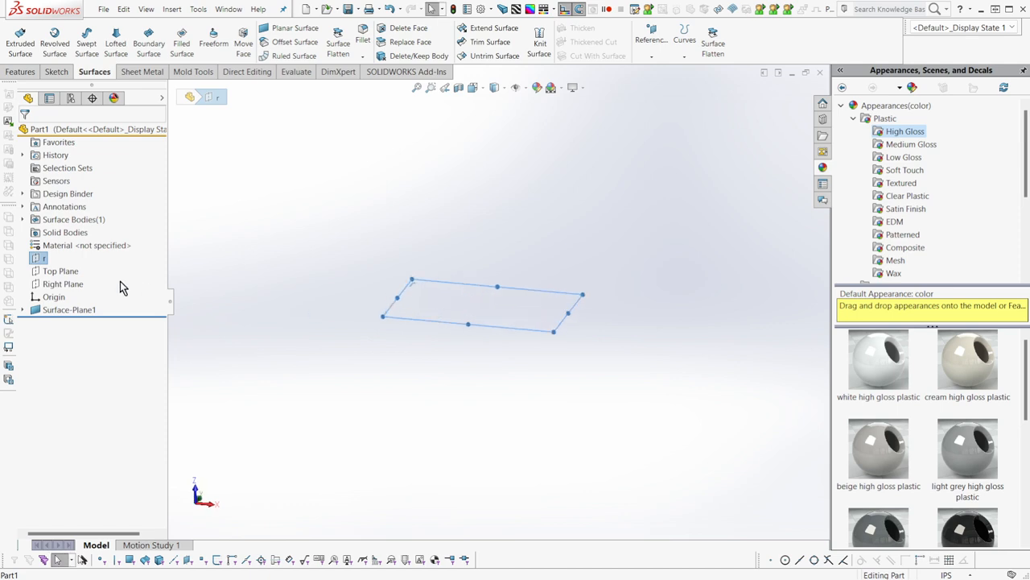
pyautogui.click(53, 272)
pyautogui.press('c')
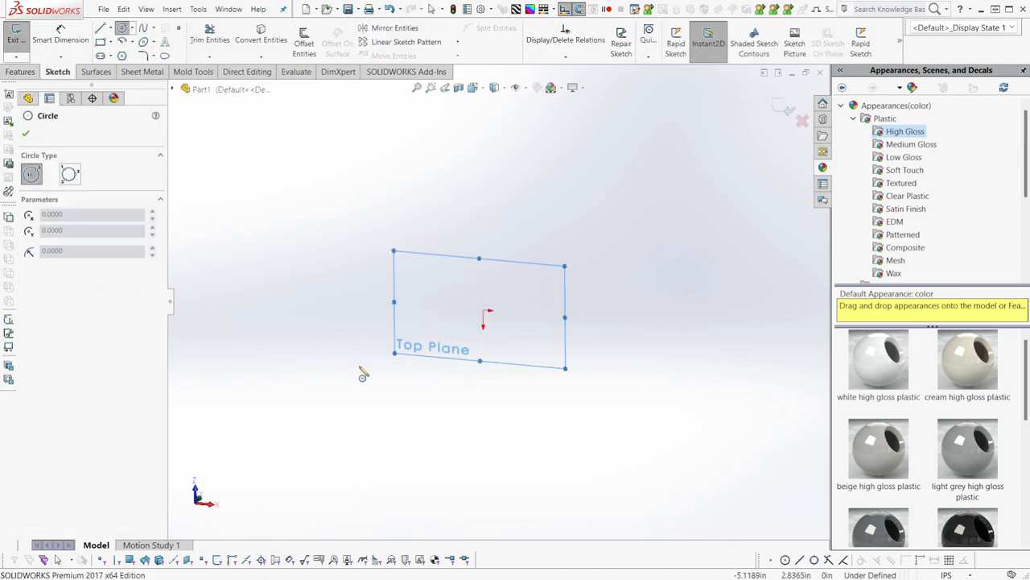
pyautogui.hotkey('ctrl', '8')
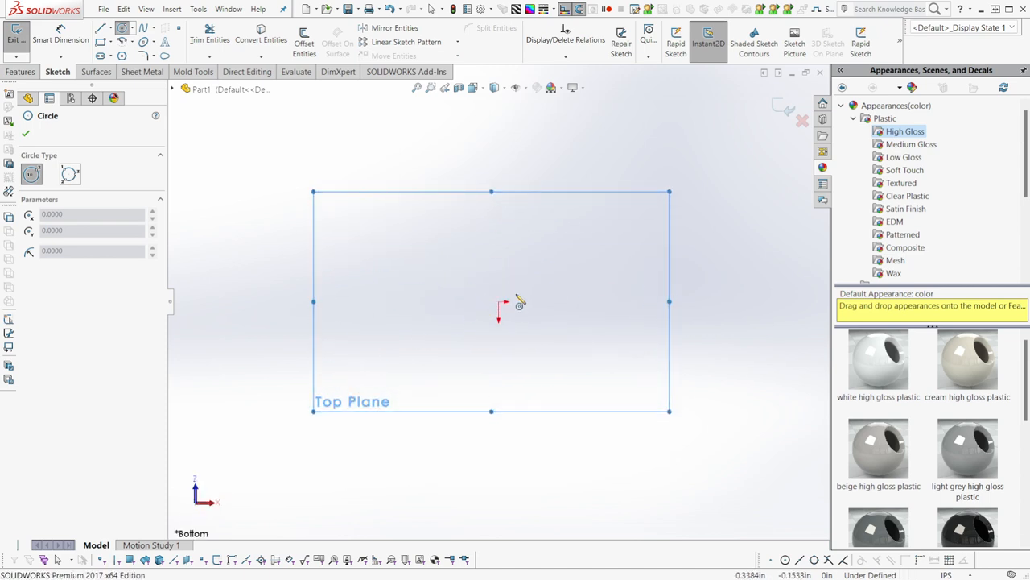
pyautogui.press('Escape')
# Sketch a vertical line about 2.25 in up from the origin and a horizontal line about 1.11 in long from its upper end
pyautogui.press('l')
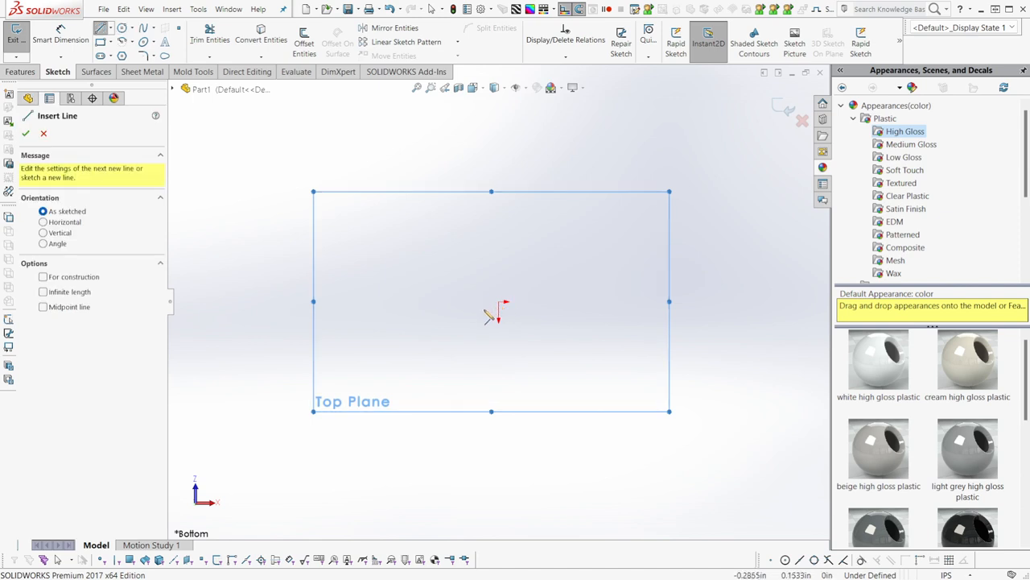
pyautogui.moveTo(498, 302); pyautogui.dragTo(499, 191)
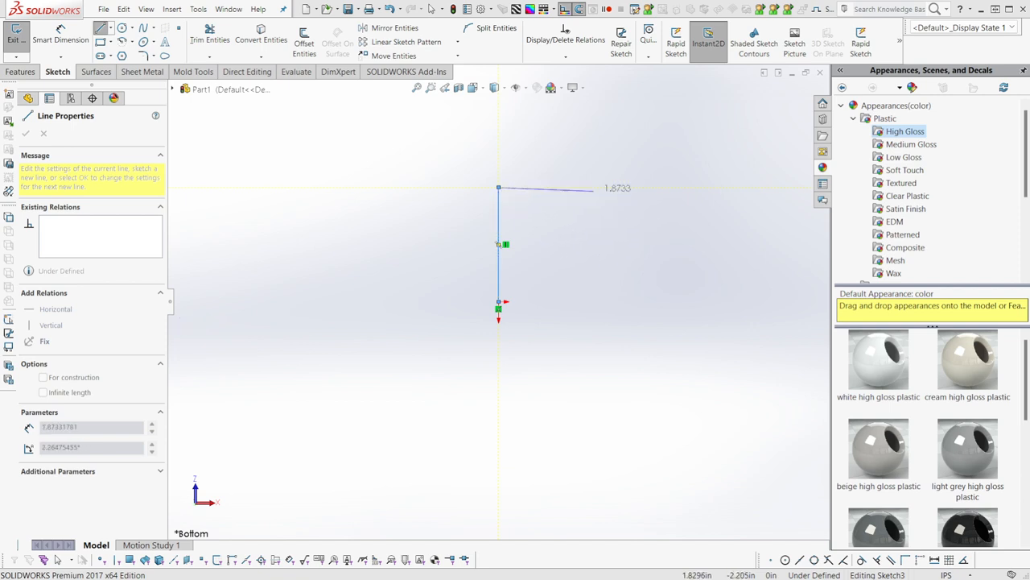
pyautogui.click(554, 187)
# Continue the profile with three successive tangent arcs, ending level with the origin about 5.54 in away from it
pyautogui.press('a')
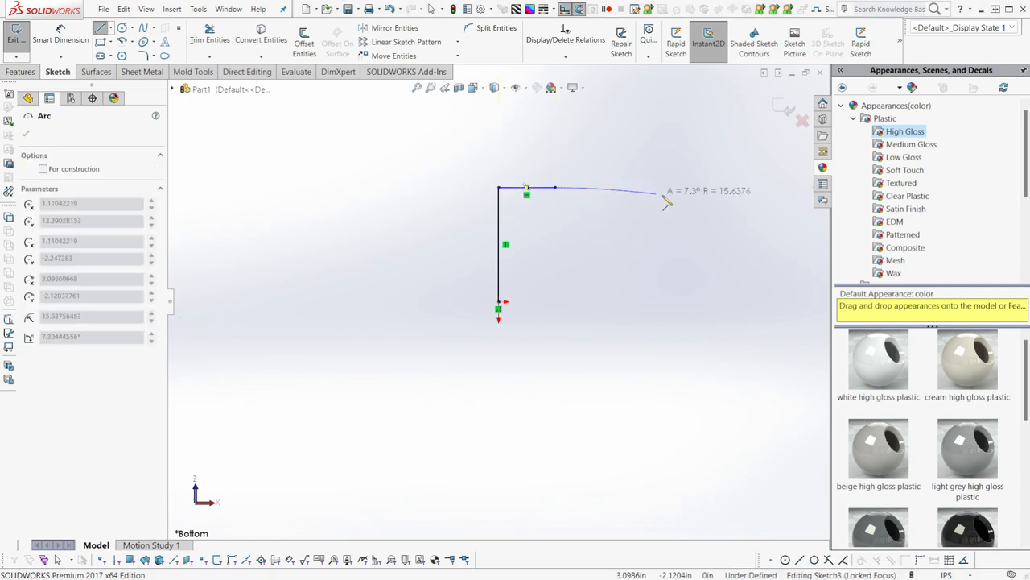
pyautogui.click(748, 222)
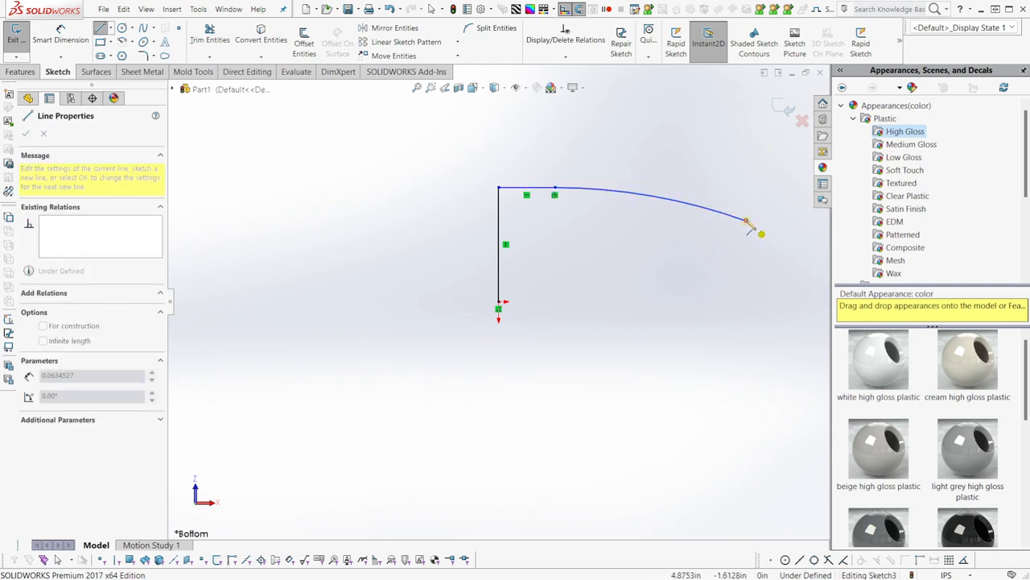
pyautogui.press('a')
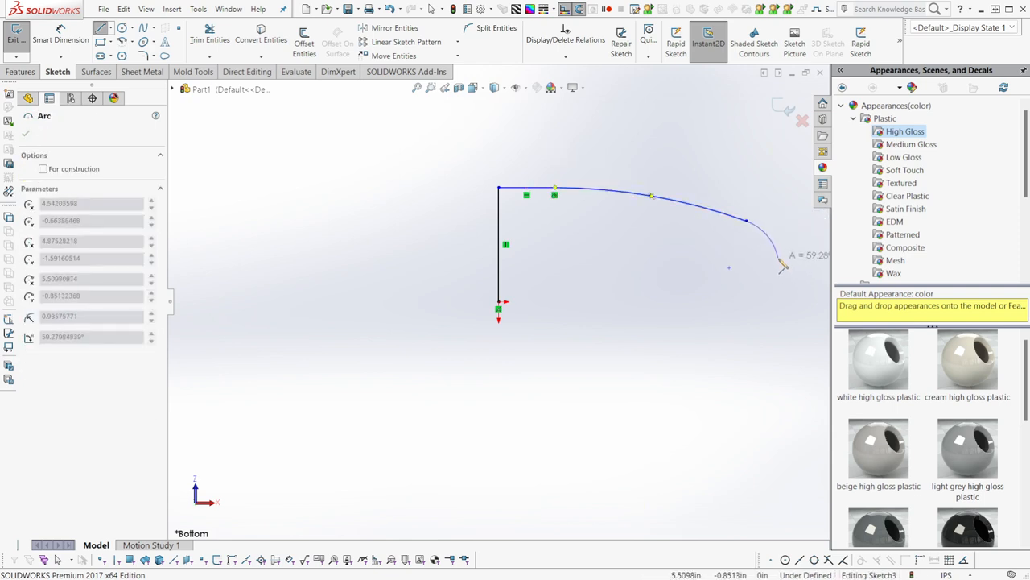
pyautogui.click(776, 258)
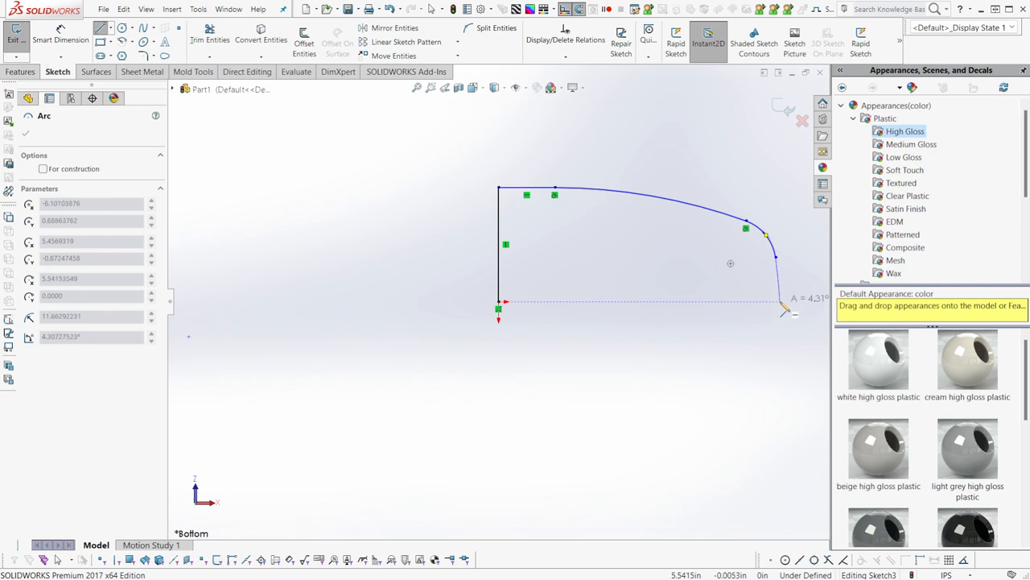
pyautogui.click(780, 302)
pyautogui.press('Escape')
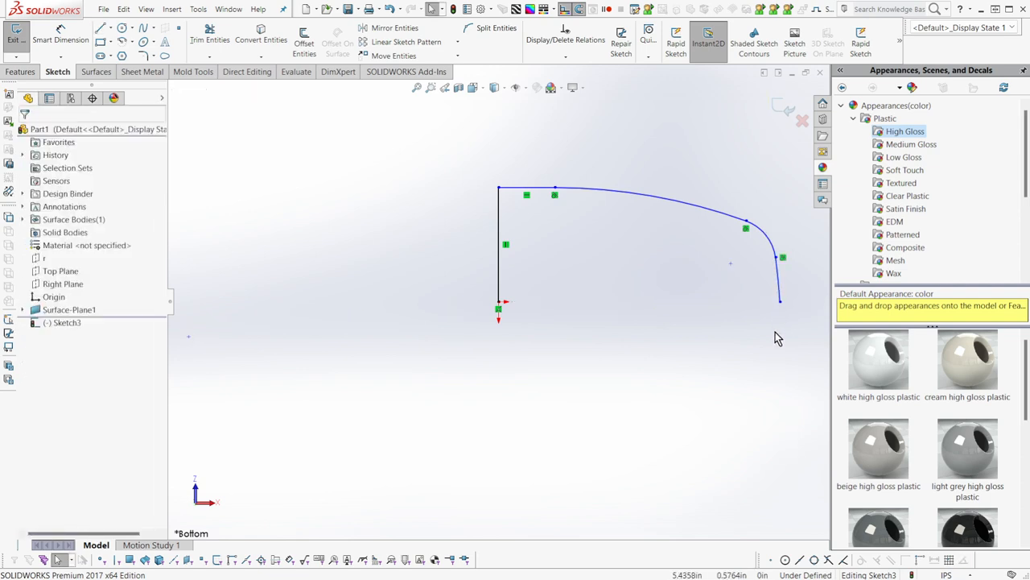
# Close the profile with a horizontal line from the last arc's end back to the origin
pyautogui.press('l')
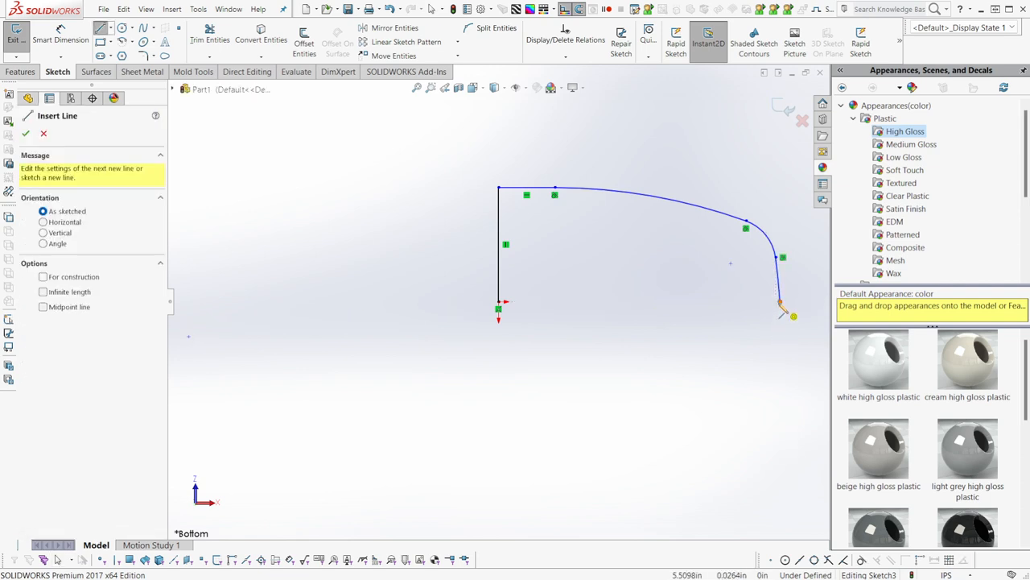
pyautogui.click(780, 301)
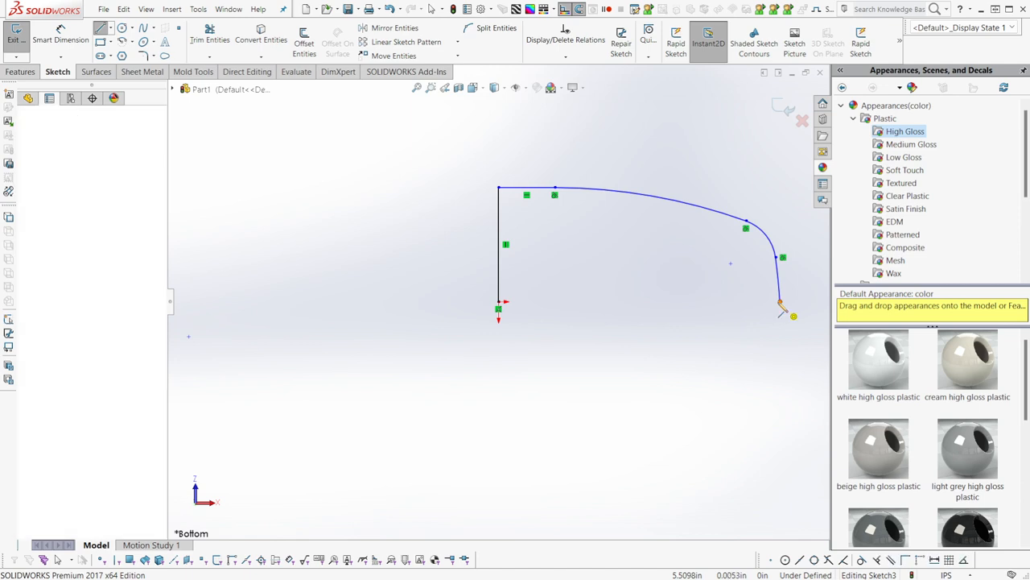
pyautogui.click(499, 302)
pyautogui.press('Escape')
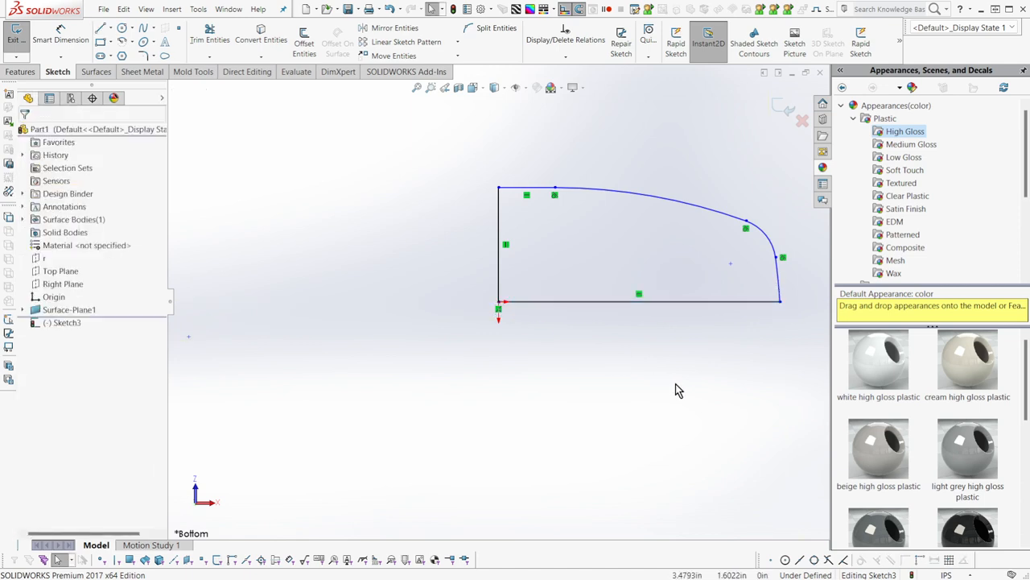
# Revolve the closed profile 360 degrees about its vertical line
pyautogui.scroll(1, 694, 359)
pyautogui.scroll(-4, 709, 295)
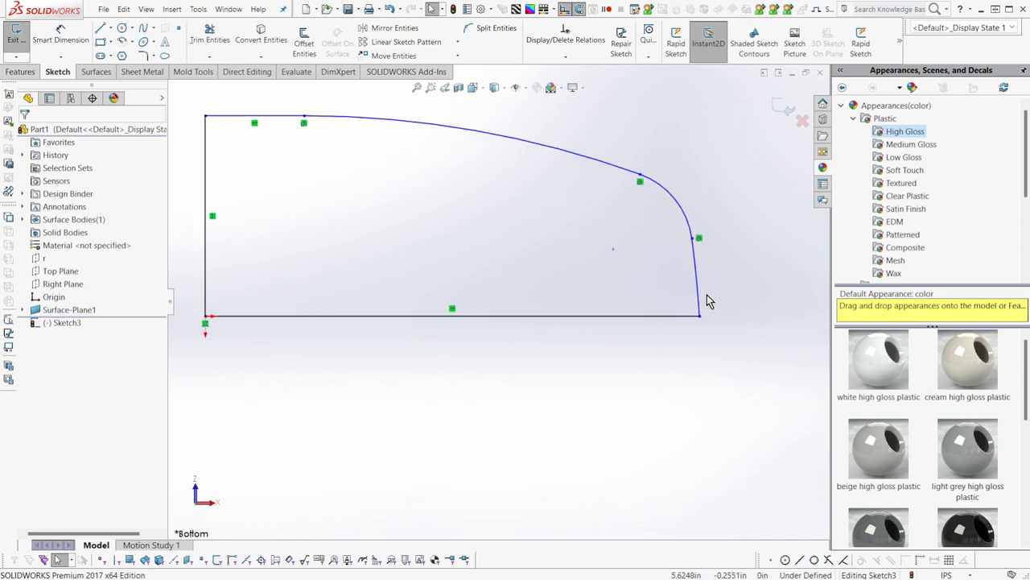
pyautogui.scroll(2, 401, 224)
pyautogui.scroll(-2, 309, 178)
pyautogui.scroll(1, 446, 252)
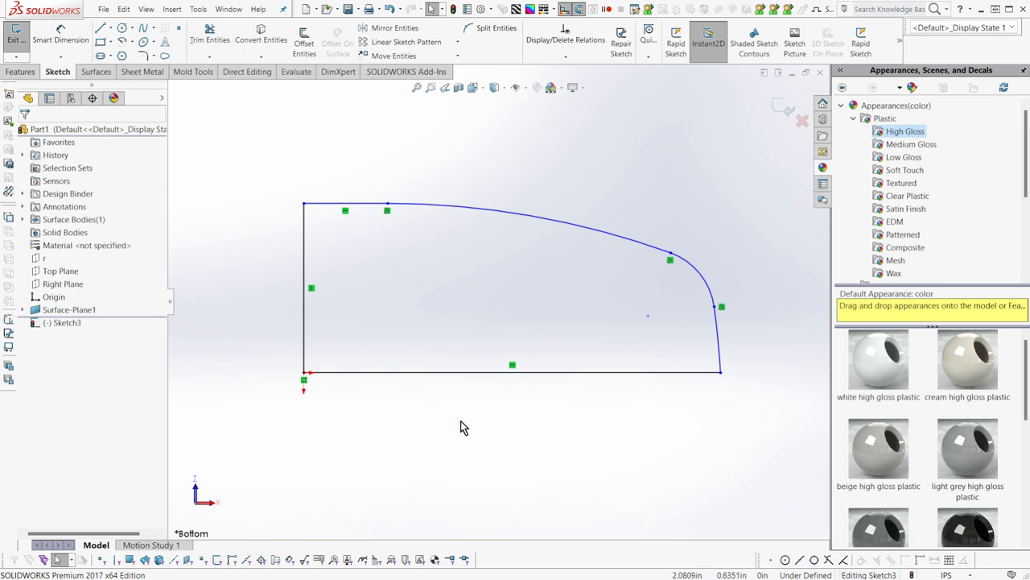
pyautogui.click(304, 364)
pyautogui.press('r')
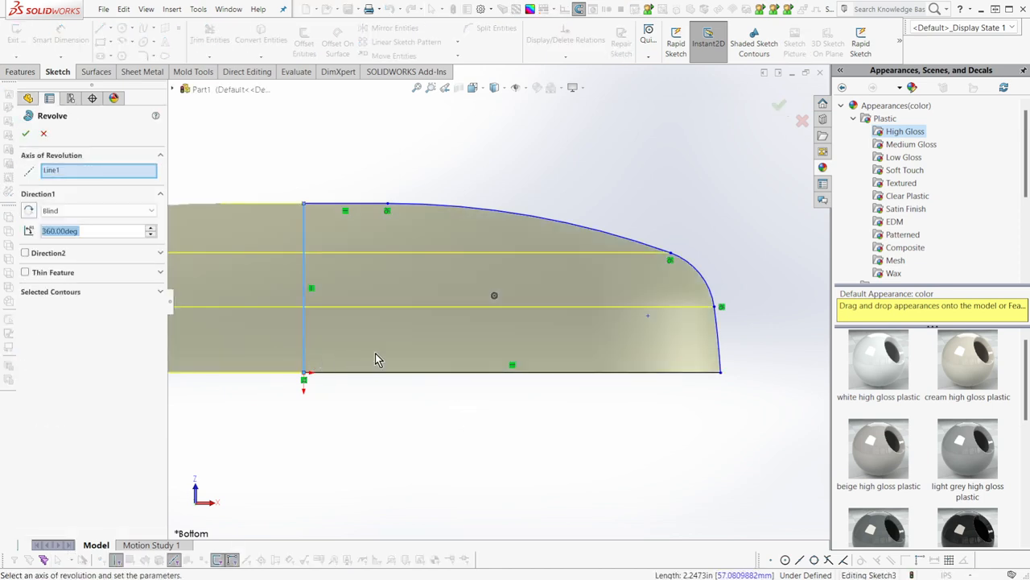
pyautogui.press('Return')
# Edit the revolve's sketch and dimension the profile's outer lower corner from the vertical axis line as a 1.75 in radius
pyautogui.moveTo(442, 324)
pyautogui.mouseDown(button='middle')
pyautogui.moveTo(425, 405)
pyautogui.moveTo(432, 355)
pyautogui.mouseUp(button='middle')
pyautogui.click(23, 324)
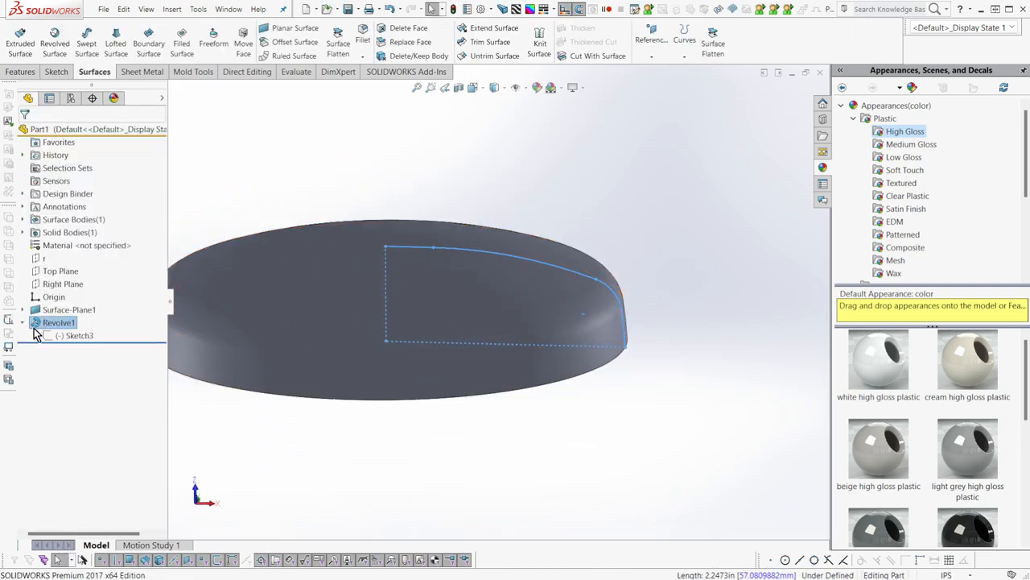
pyautogui.click(44, 335)
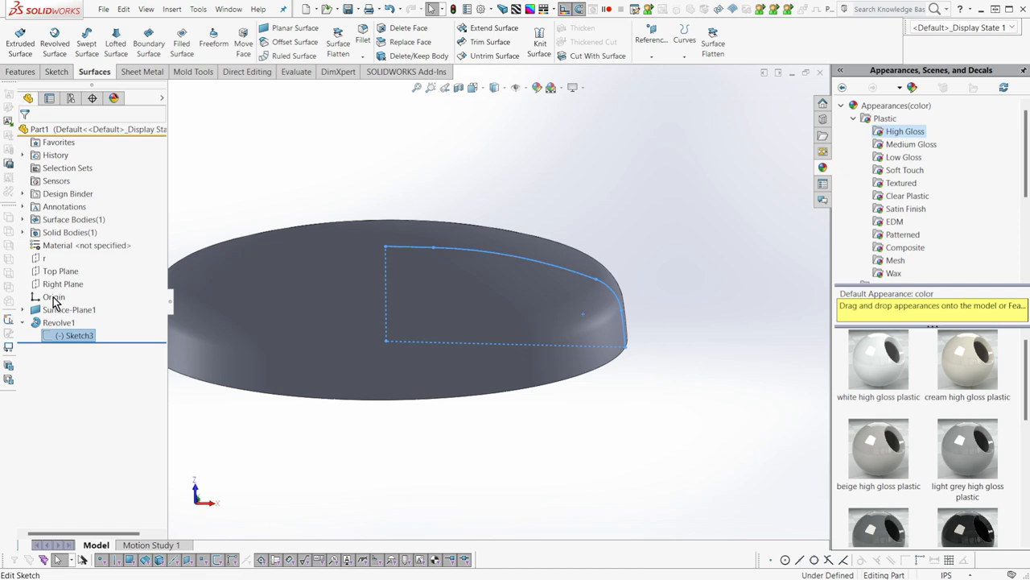
pyautogui.click(55, 300)
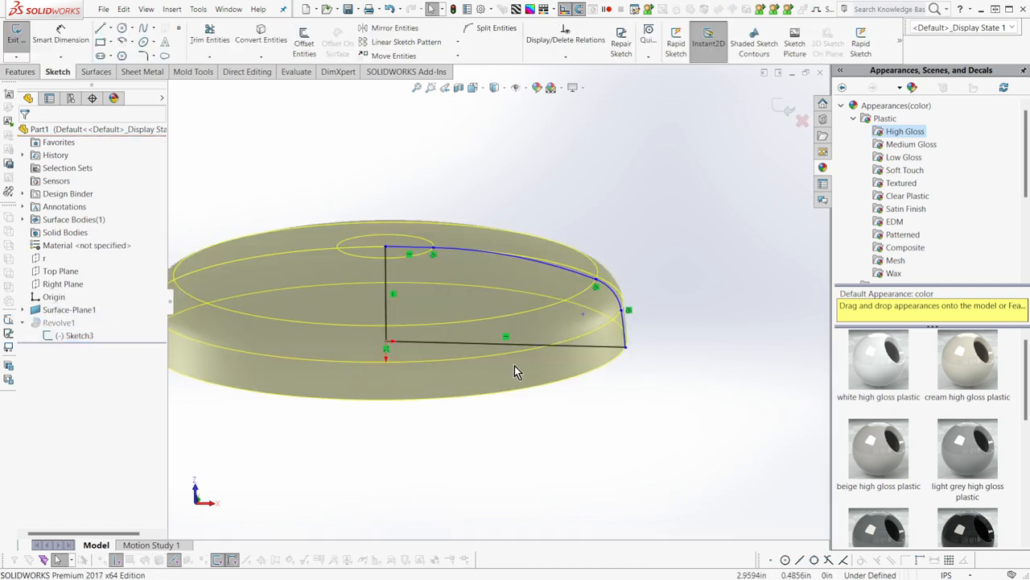
pyautogui.press('d')
pyautogui.click(626, 347)
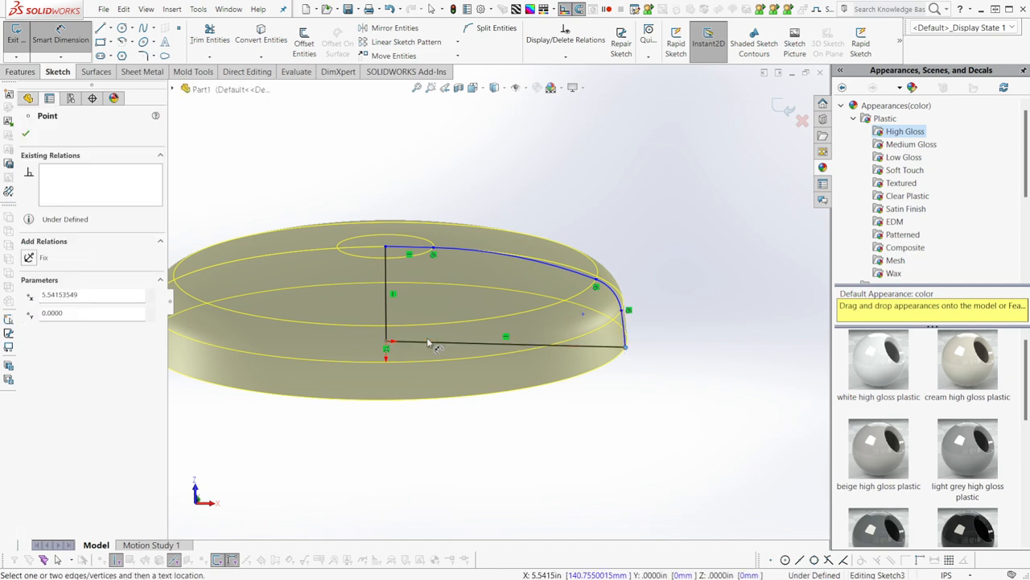
pyautogui.click(385, 330)
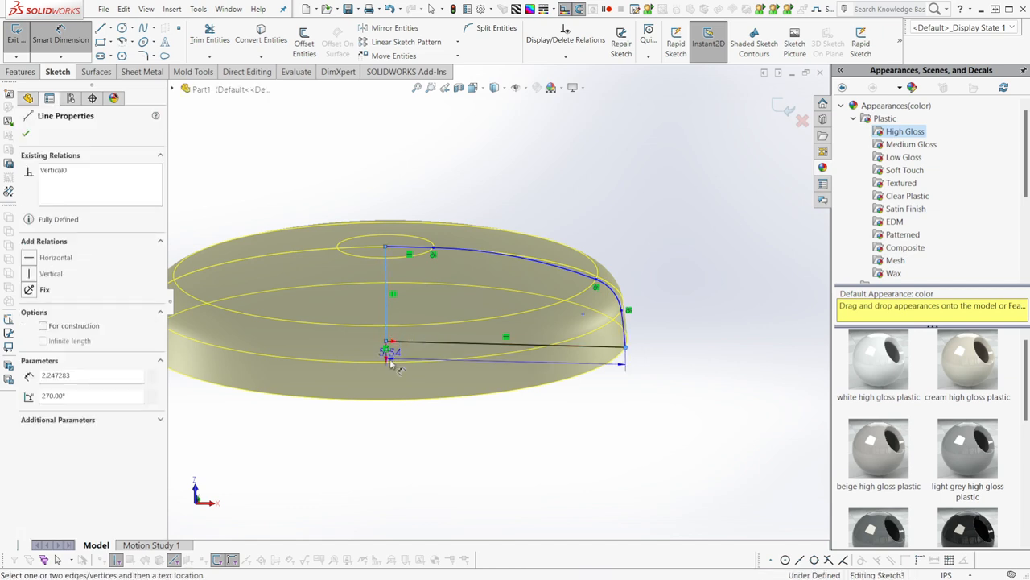
pyautogui.click(443, 395)
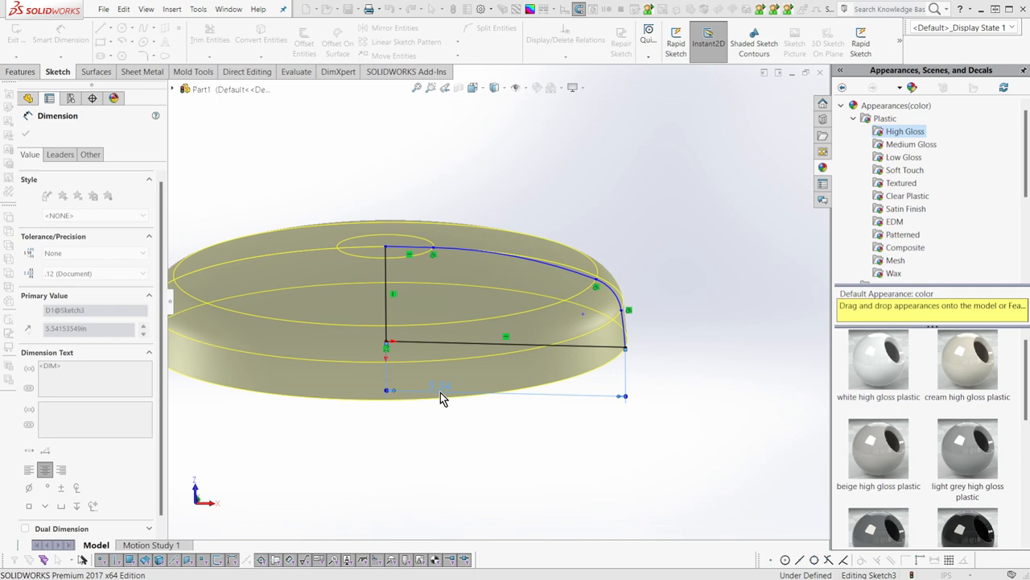
pyautogui.write('1.75')
pyautogui.press('Return')
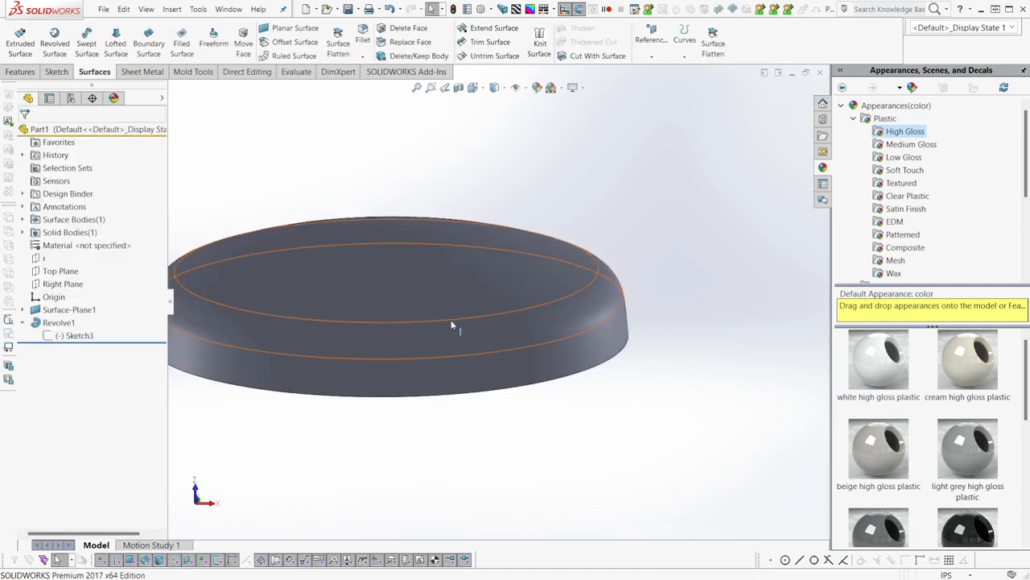
# Show the revolve's profile sketch together with the solid body
pyautogui.moveTo(459, 325)
pyautogui.mouseDown(button='middle')
pyautogui.moveTo(421, 378)
pyautogui.moveTo(409, 278)
pyautogui.moveTo(405, 317)
pyautogui.mouseUp(button='middle')
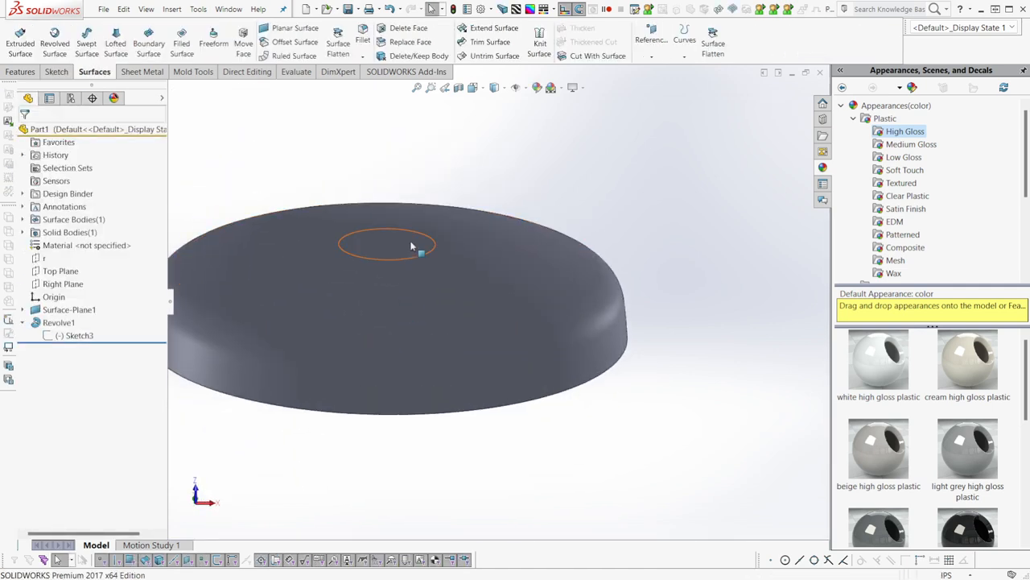
pyautogui.click(53, 336)
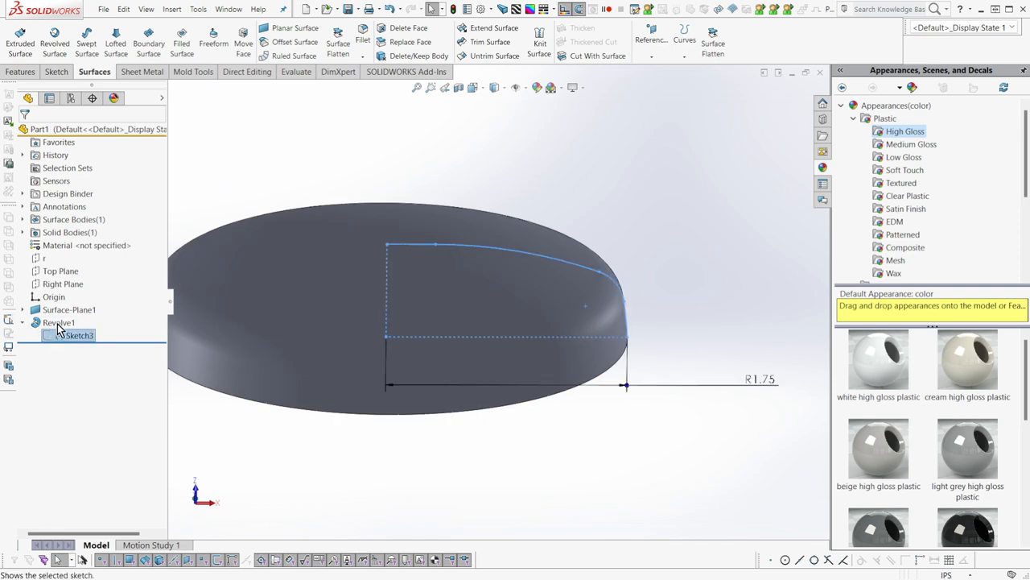
pyautogui.click(59, 323)
pyautogui.moveTo(356, 365); pyautogui.dragTo(417, 250, button='middle')
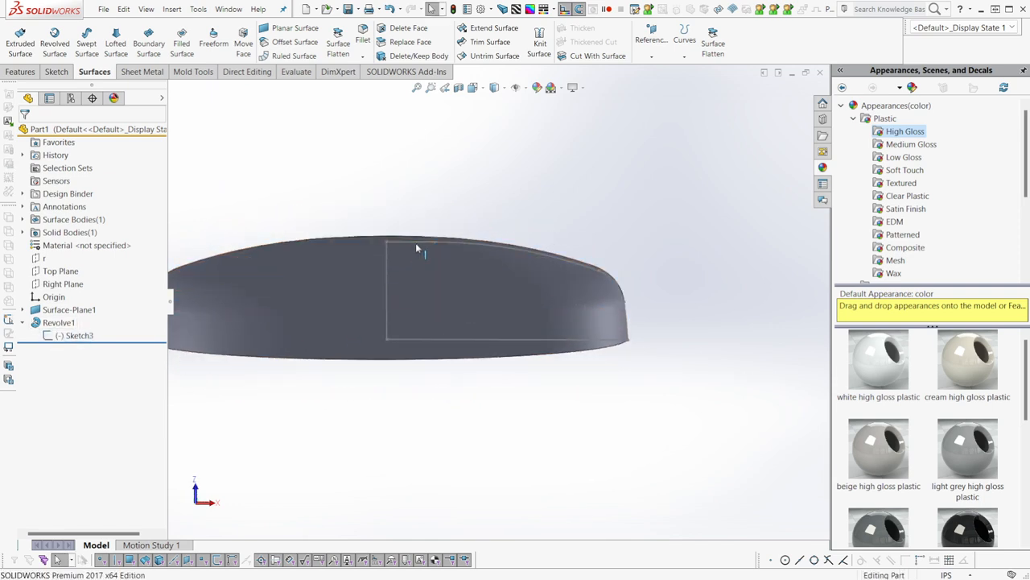
# Reshape the revolved profile by raising its upper horizontal line and moving that line's free endpoint back to the outer side of the axis
pyautogui.moveTo(415, 242); pyautogui.dragTo(420, 226)
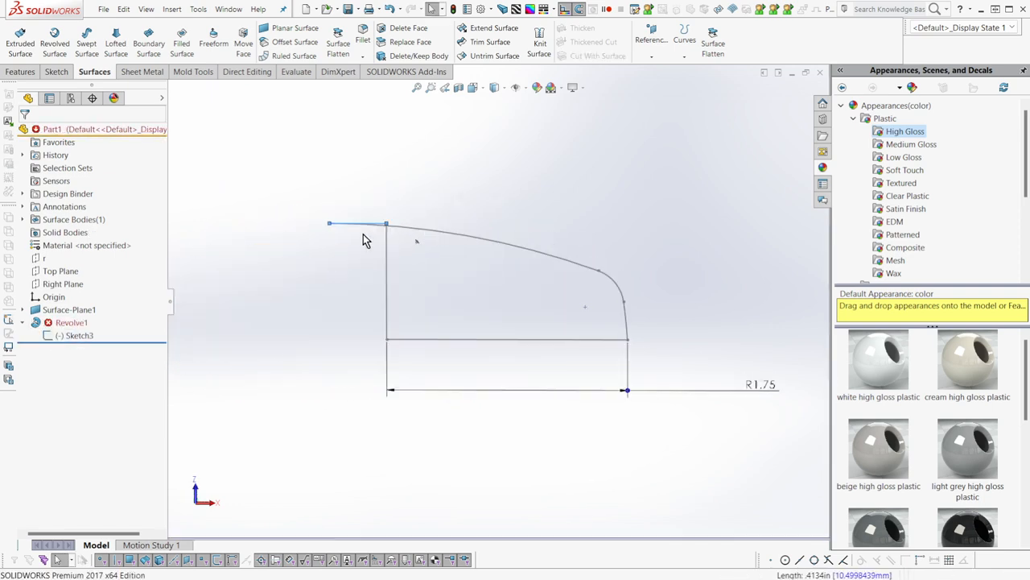
pyautogui.moveTo(330, 223); pyautogui.dragTo(421, 230)
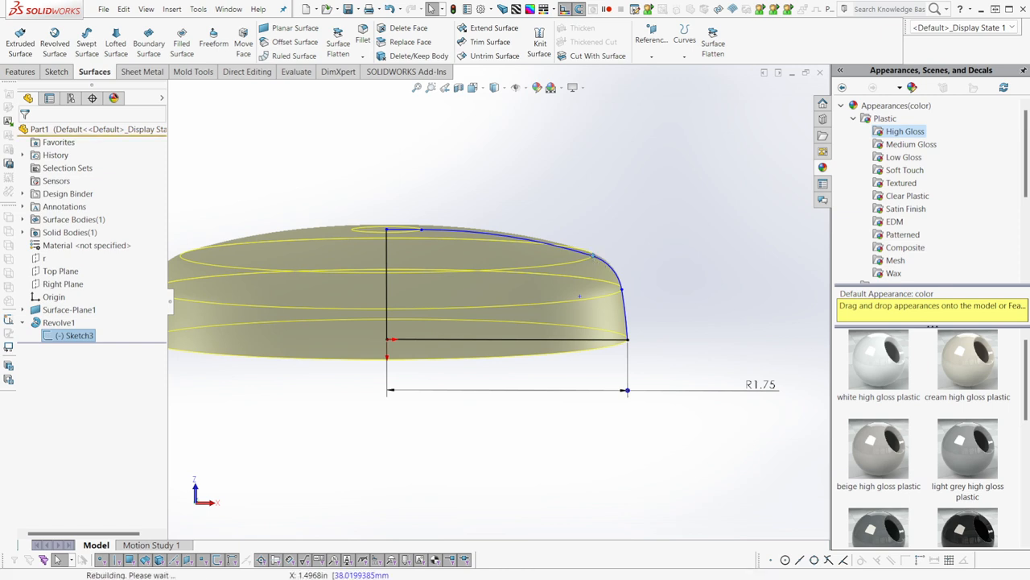
pyautogui.scroll(-2, 471, 251)
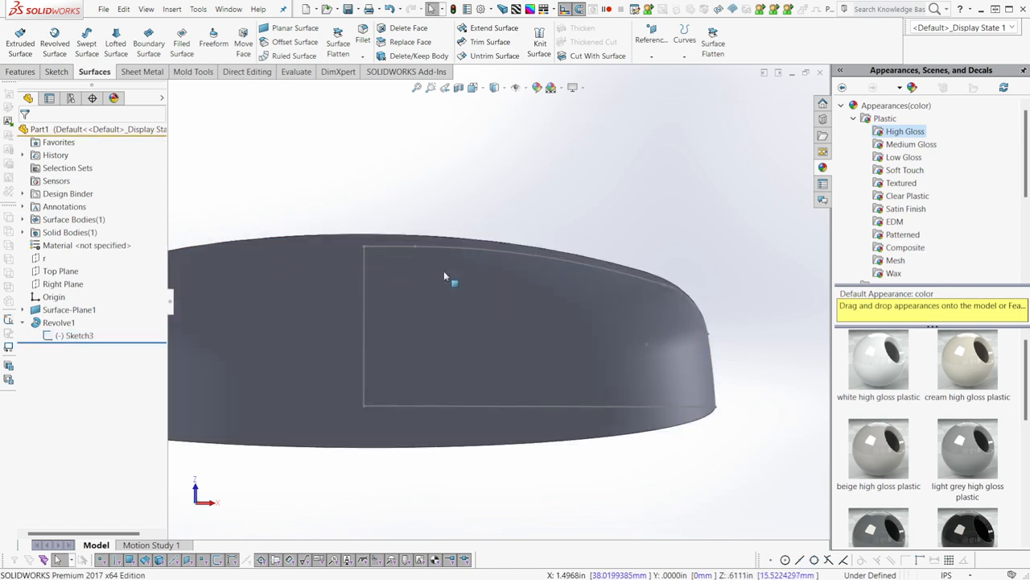
# Sketch a circle of about 0.48 in radius on plane r, centred vertically below the origin just outside the domed body's rim
pyautogui.scroll(-2, 444, 276)
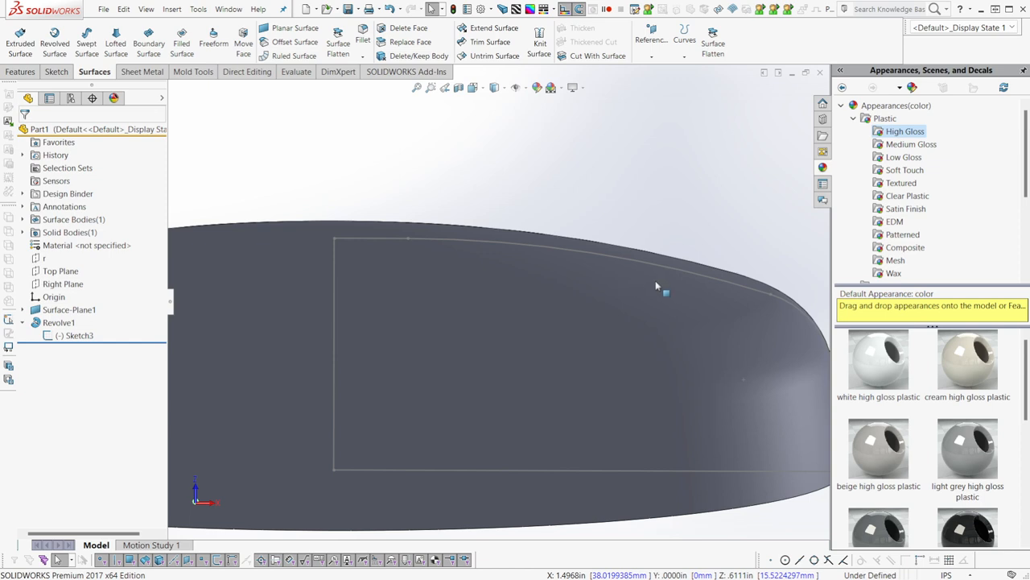
pyautogui.moveTo(629, 238); pyautogui.dragTo(628, 308, button='middle')
pyautogui.scroll(4, 626, 309)
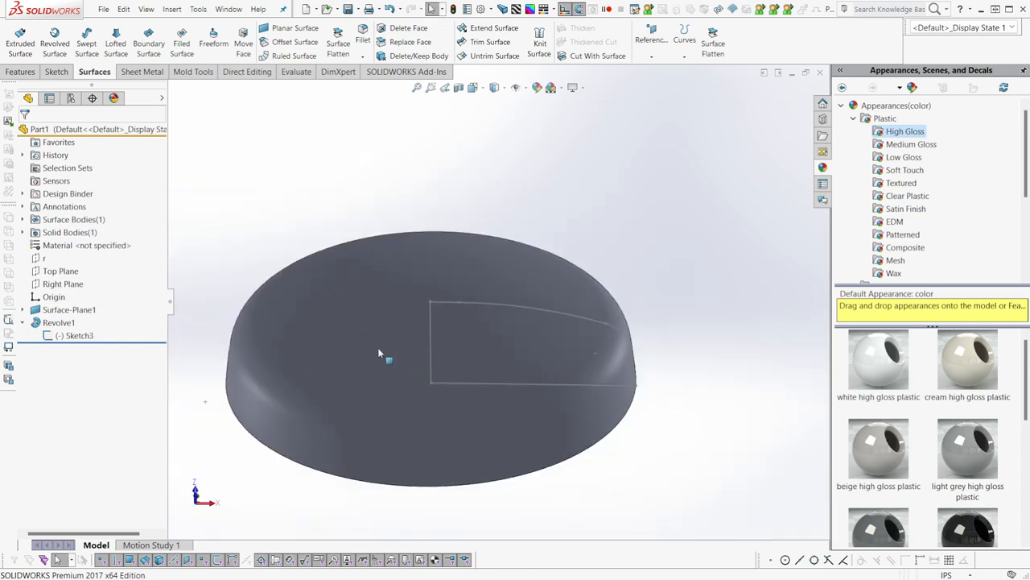
pyautogui.moveTo(379, 353); pyautogui.dragTo(383, 402, button='middle')
pyautogui.scroll(1, 379, 346)
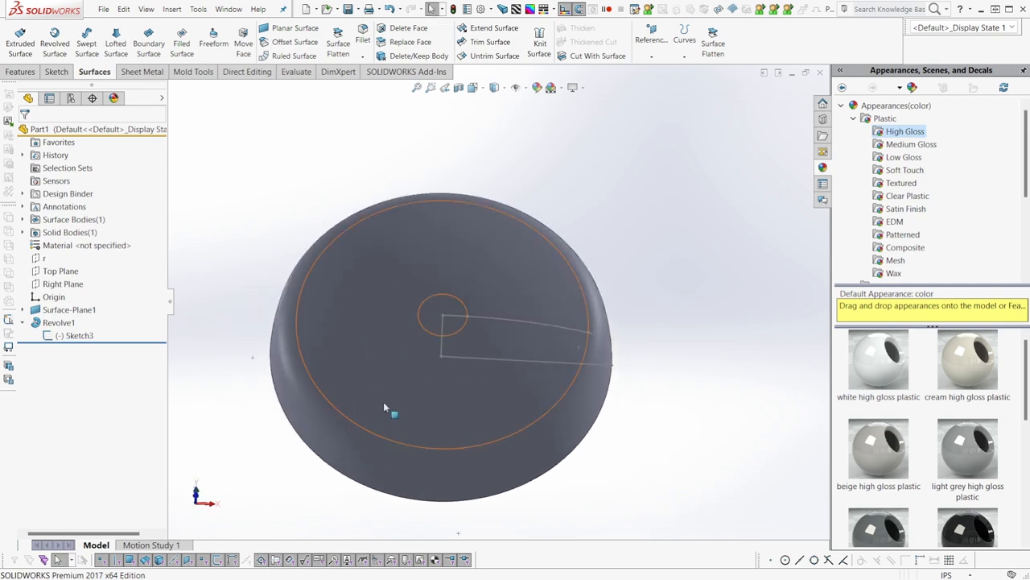
pyautogui.click(36, 258)
pyautogui.hotkey('ctrl', '8')
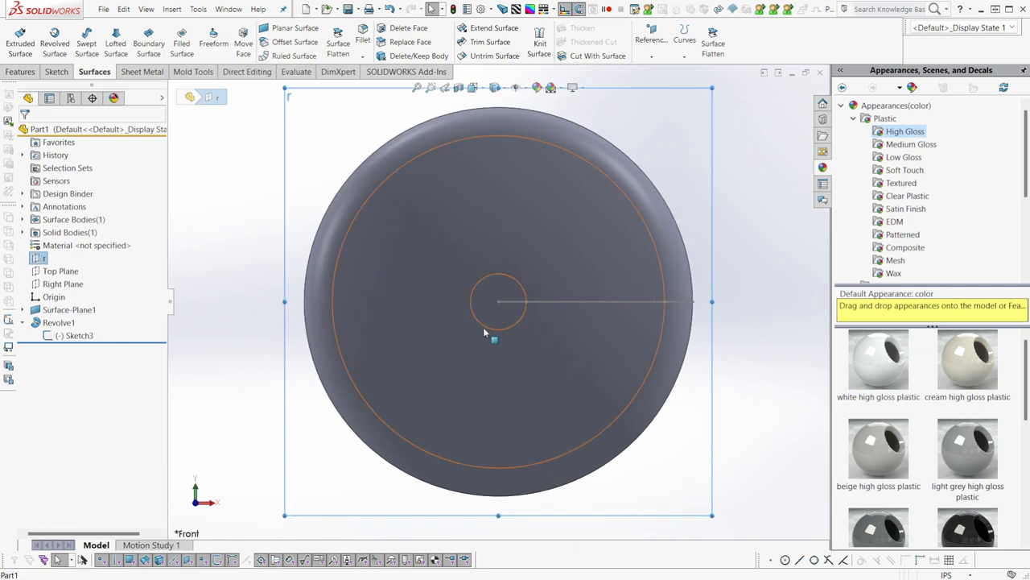
pyautogui.scroll(4, 485, 330)
pyautogui.scroll(-3, 573, 428)
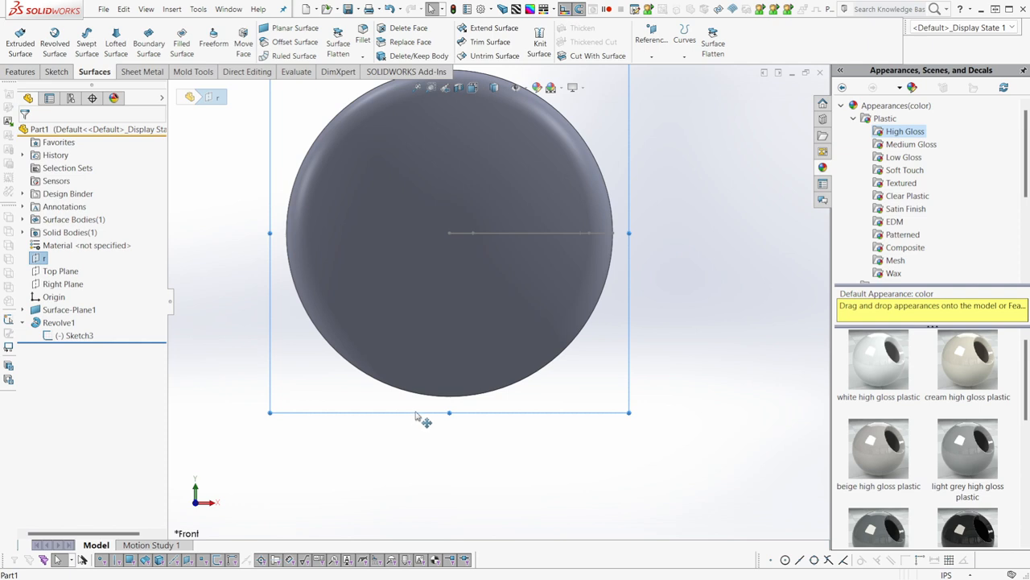
pyautogui.press('c')
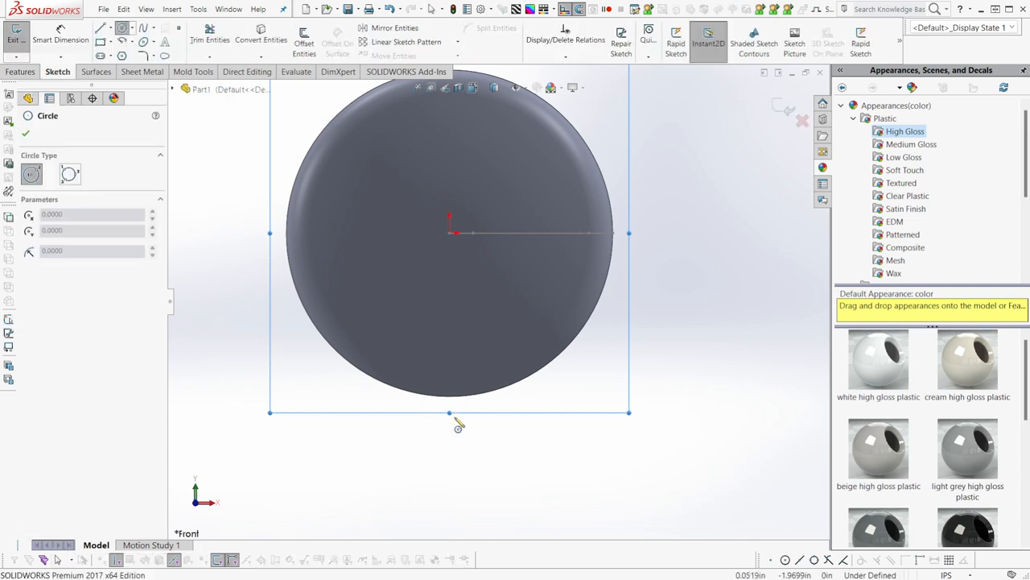
pyautogui.click(449, 408)
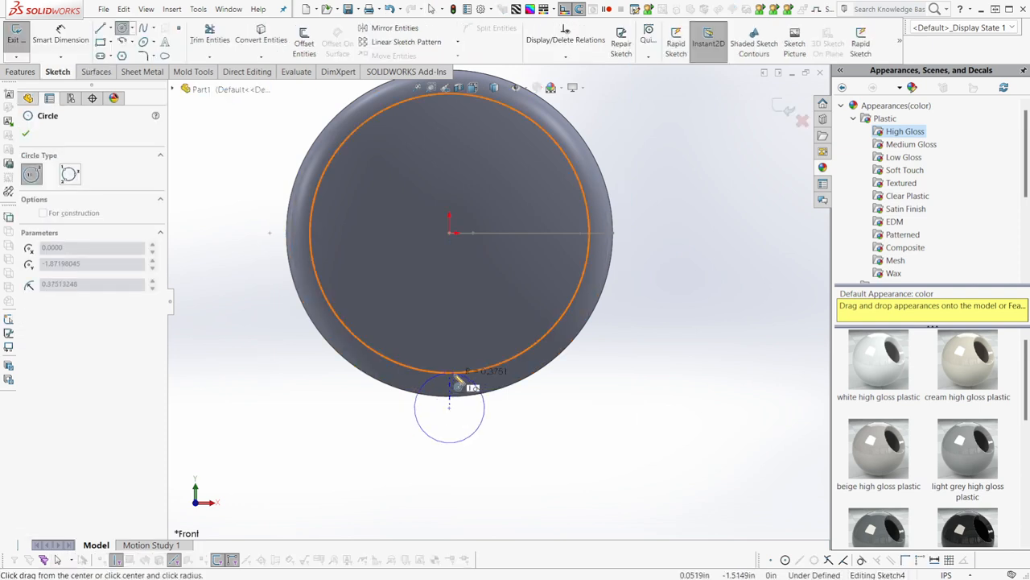
pyautogui.click(466, 367)
# Extrude the circle upward about 2.06 in as a separate body, without merging it into the domed body
pyautogui.moveTo(479, 415)
pyautogui.mouseDown(button='middle')
pyautogui.moveTo(524, 344)
pyautogui.moveTo(515, 381)
pyautogui.mouseUp(button='middle')
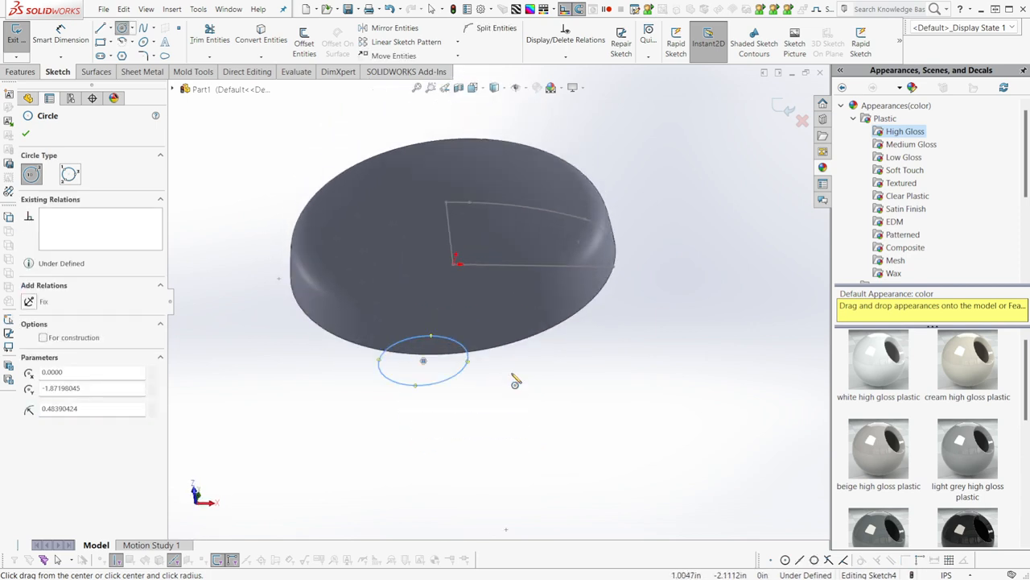
pyautogui.press('e')
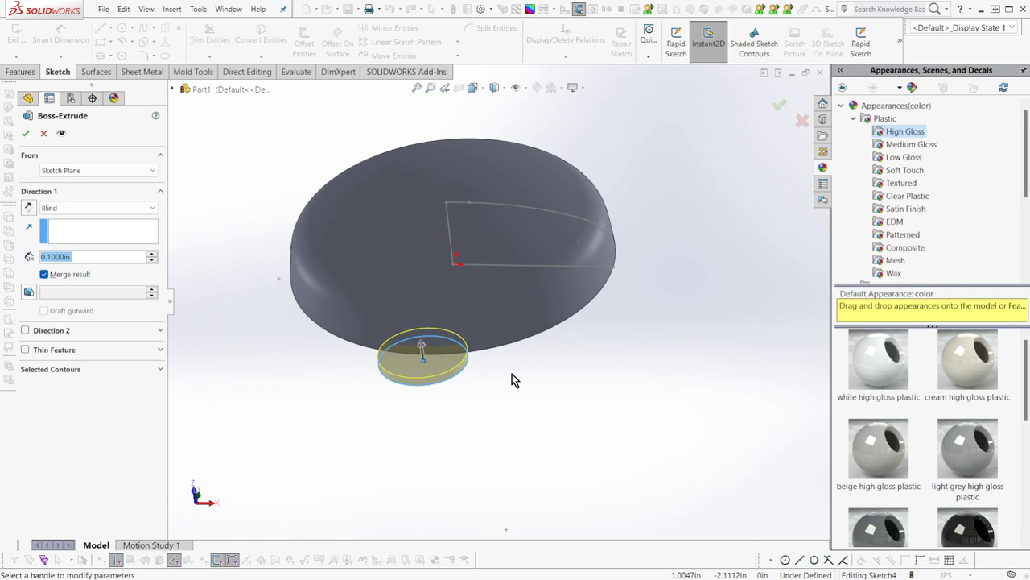
pyautogui.moveTo(425, 349); pyautogui.dragTo(384, 204)
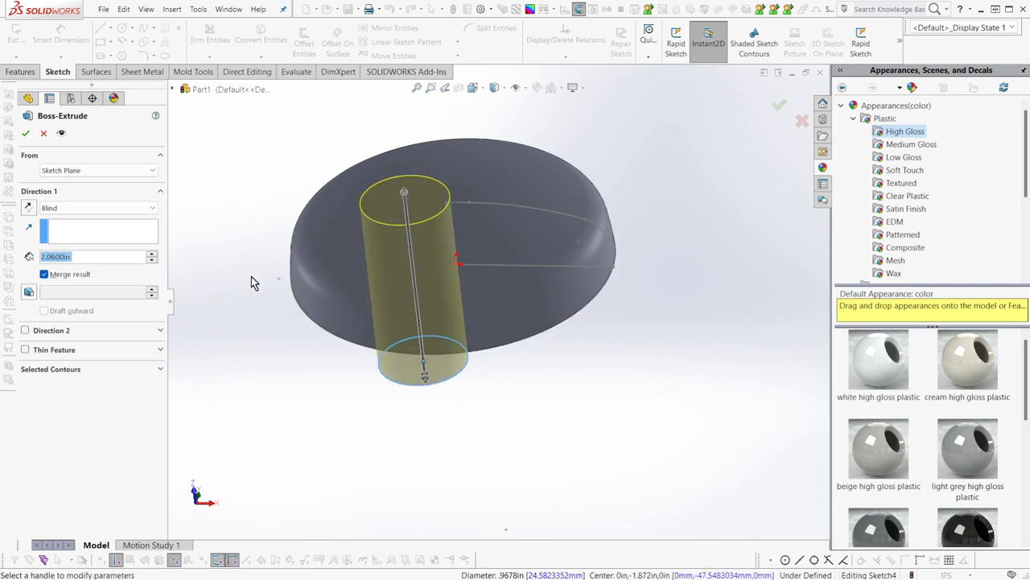
pyautogui.click(52, 275)
pyautogui.moveTo(182, 274); pyautogui.dragTo(233, 266, button='middle')
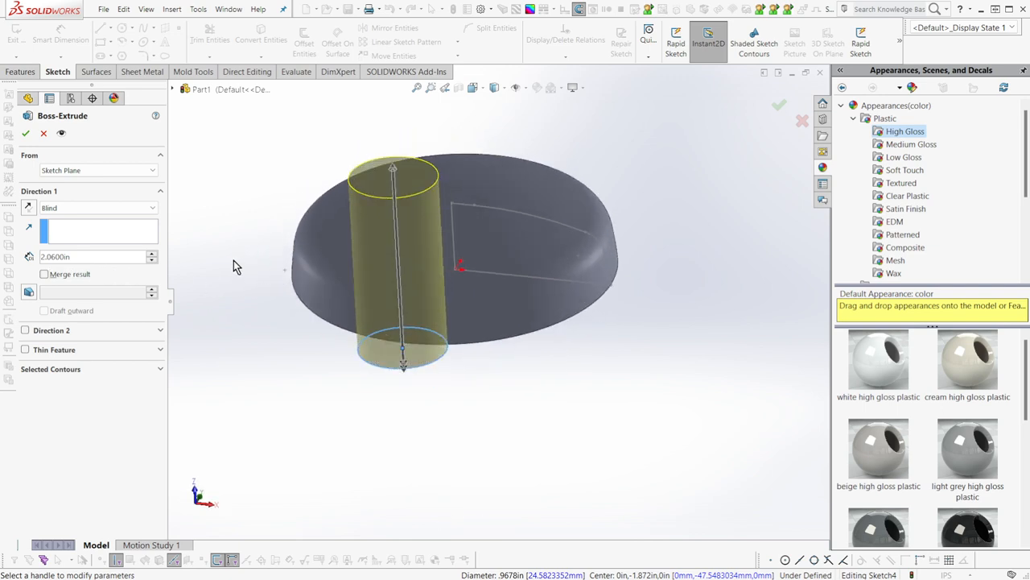
pyautogui.click(26, 133)
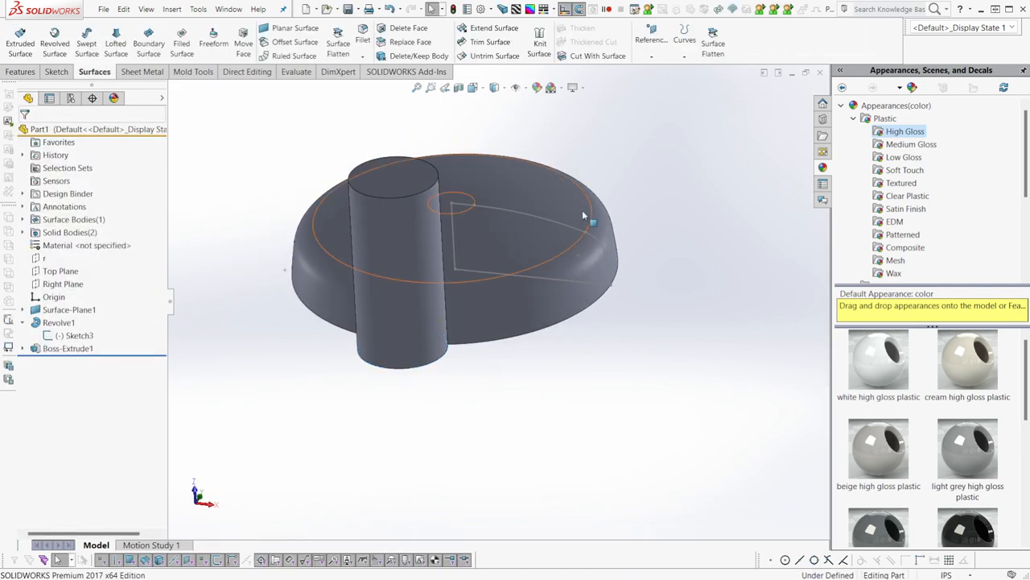
pyautogui.moveTo(582, 210); pyautogui.dragTo(514, 288, button='middle')
pyautogui.click(428, 288)
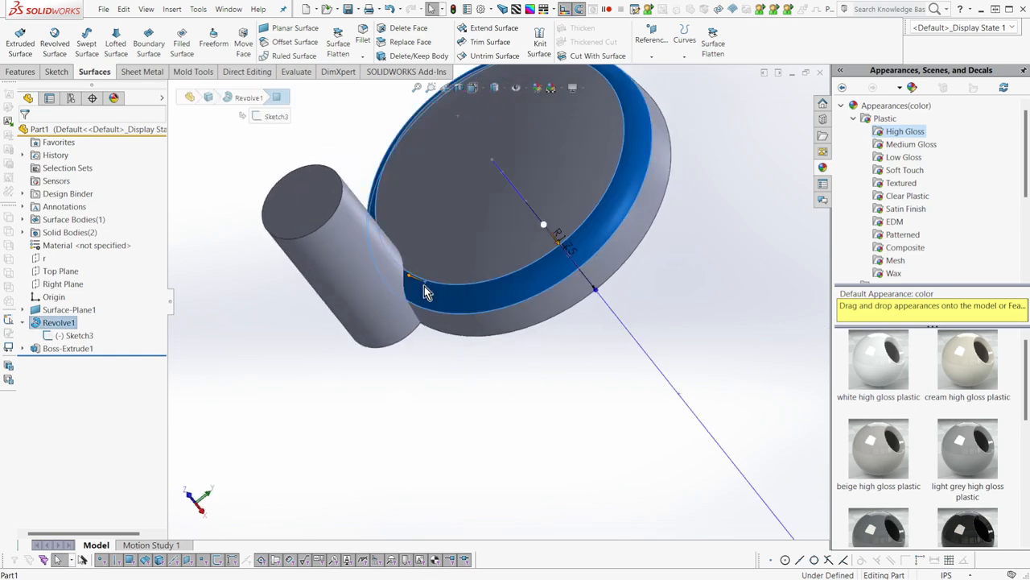
pyautogui.moveTo(426, 292); pyautogui.dragTo(484, 247, button='middle')
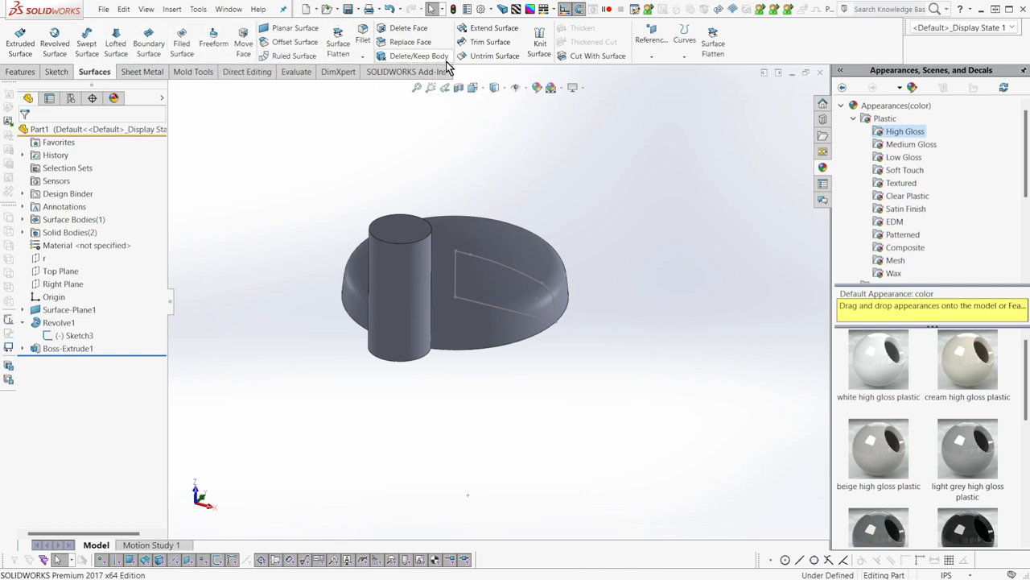
# Set up a circular pattern with the domed body's bottom circular edge as its rotation reference
pyautogui.click(20, 72)
pyautogui.click(402, 57)
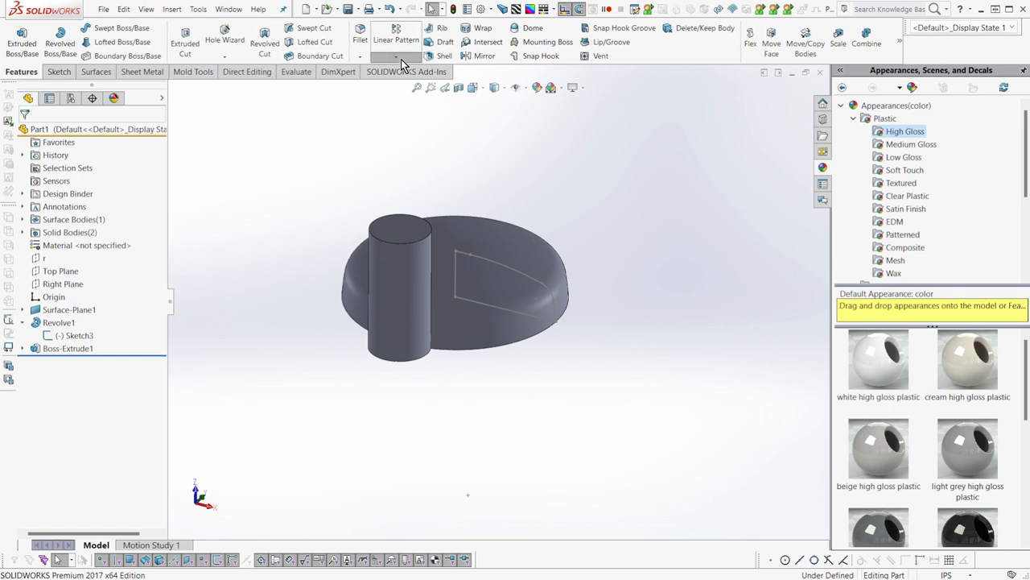
pyautogui.click(405, 94)
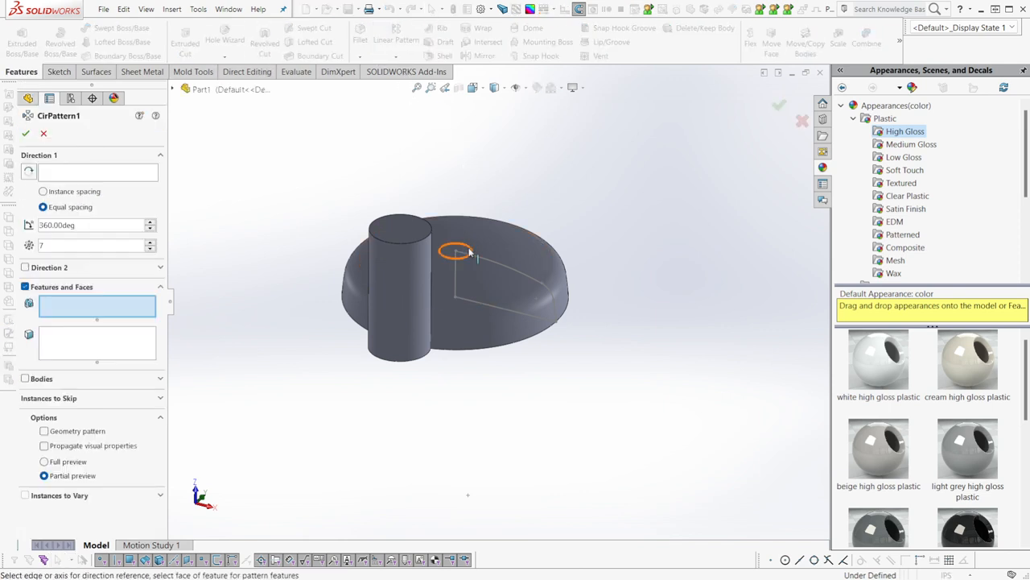
pyautogui.click(60, 169)
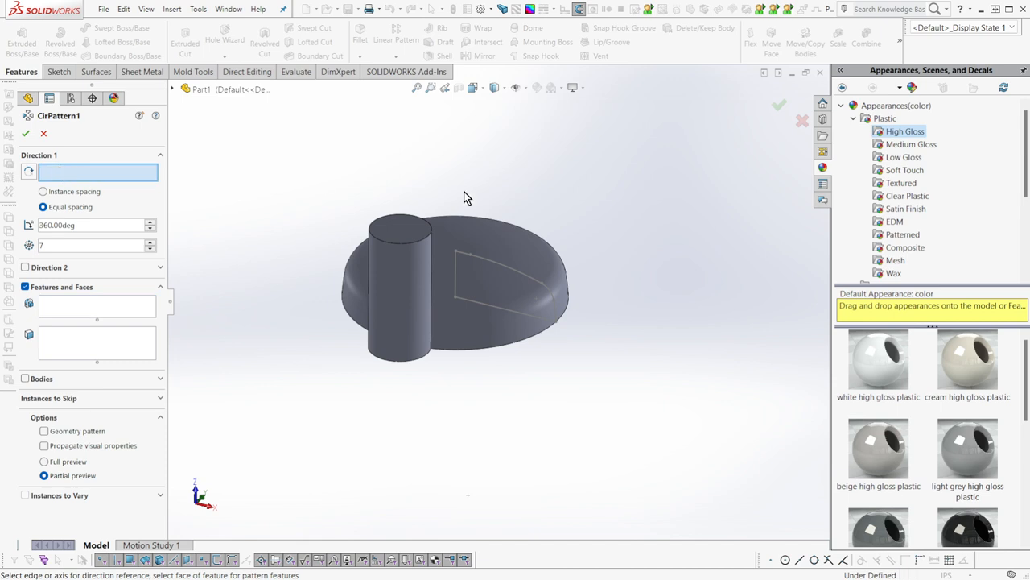
pyautogui.click(455, 278)
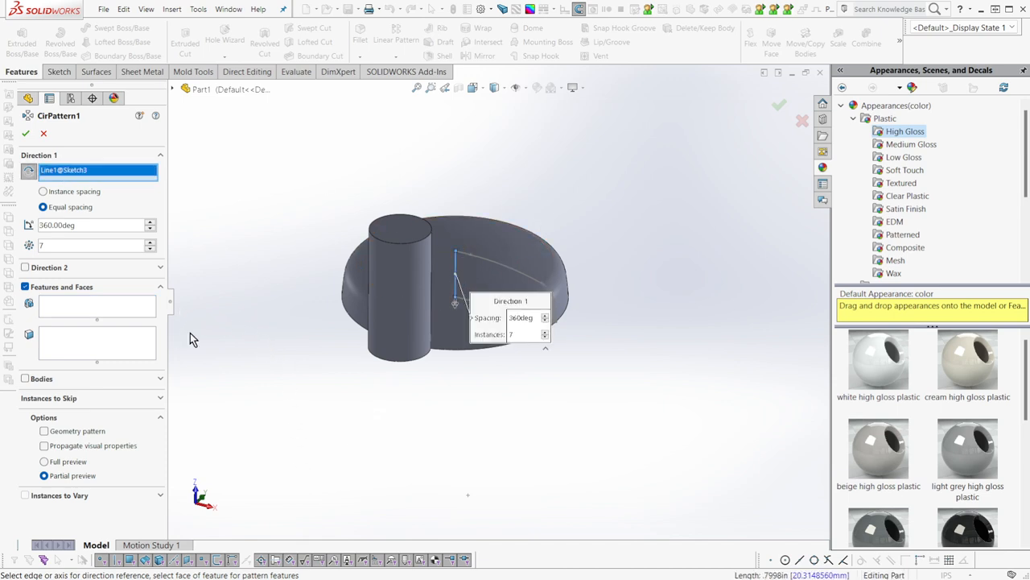
pyautogui.moveTo(337, 177); pyautogui.dragTo(521, 257, button='middle')
pyautogui.scroll(-1, 552, 206)
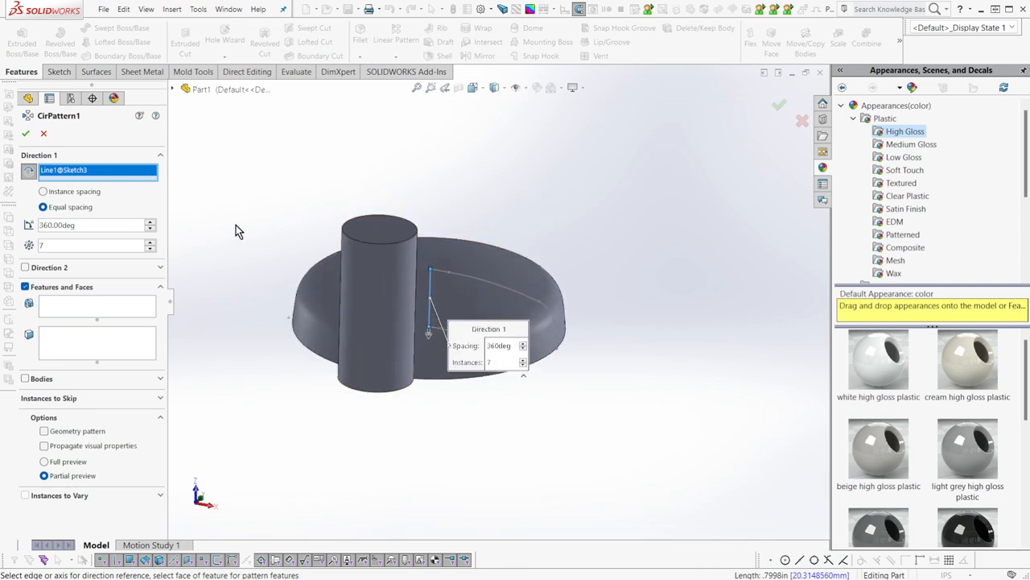
pyautogui.click(430, 291)
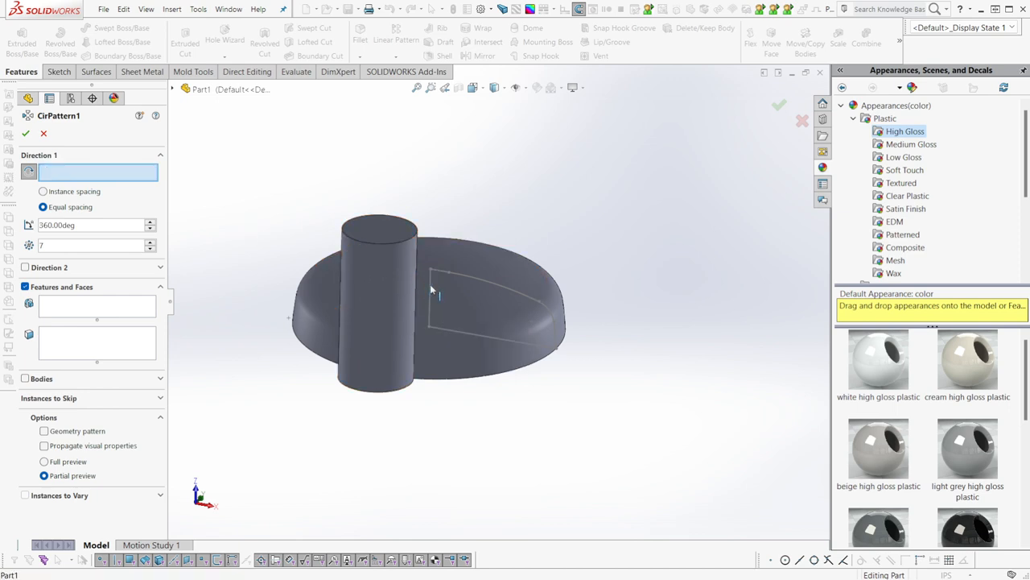
pyautogui.click(304, 348)
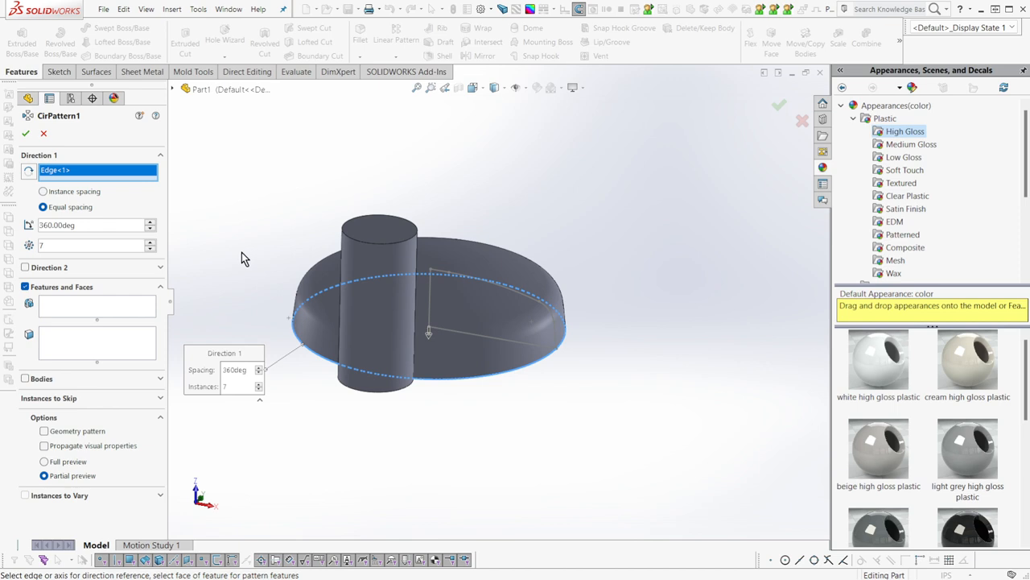
# Pattern the cylinder body as 7 equally spaced instances over 360 degrees around the domed body
pyautogui.moveTo(241, 251); pyautogui.dragTo(265, 252, button='middle')
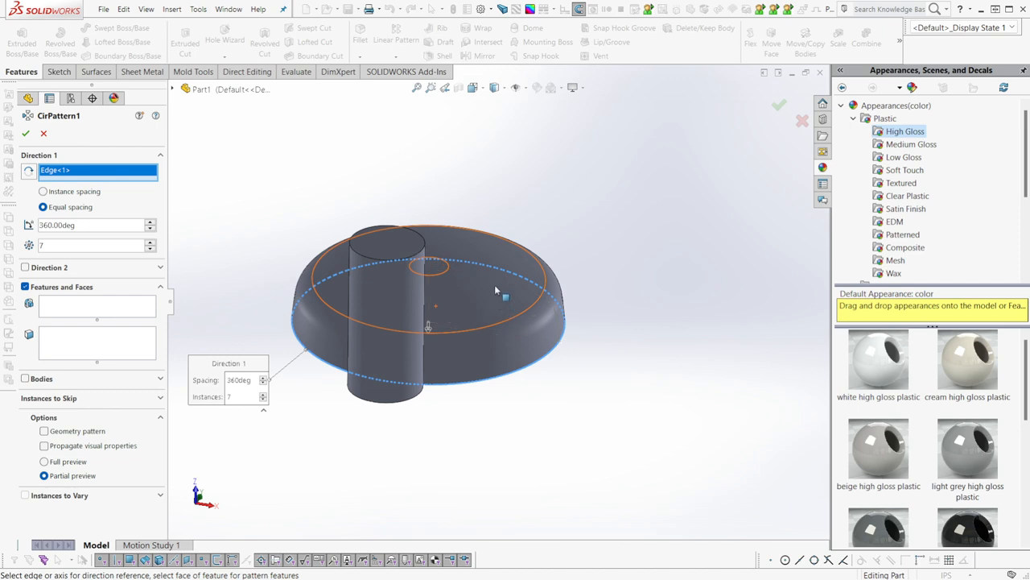
pyautogui.moveTo(253, 237); pyautogui.dragTo(238, 244, button='middle')
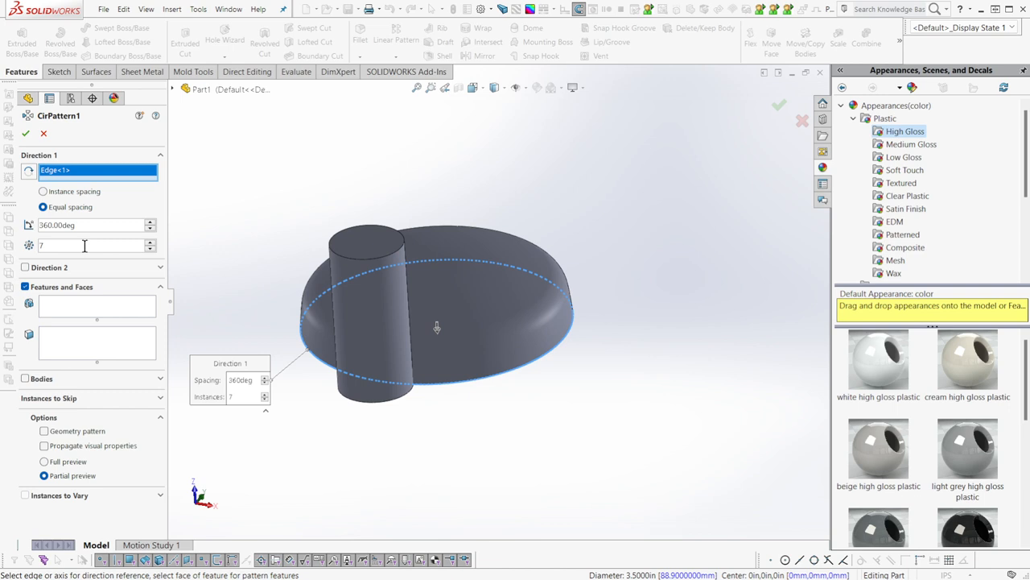
pyautogui.click(43, 207)
pyautogui.click(26, 379)
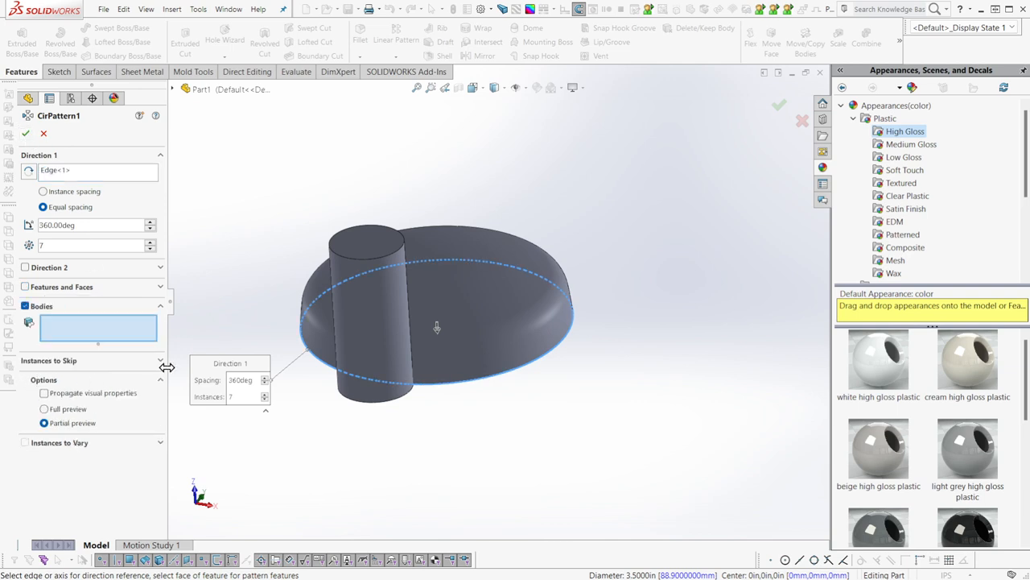
pyautogui.click(402, 286)
pyautogui.click(25, 133)
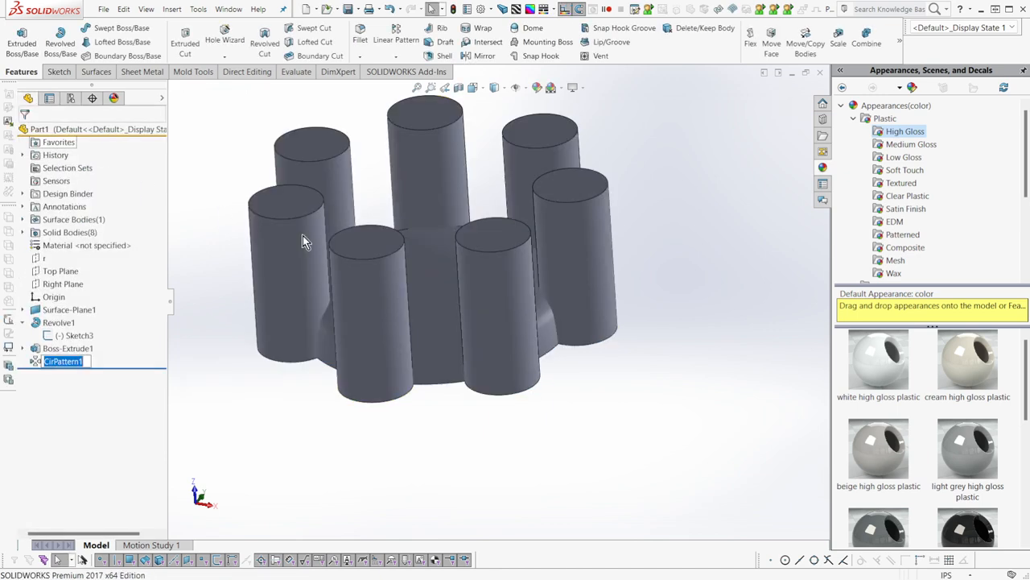
# Subtract all seven cylinder bodies from the domed revolved body with Combine to cut scallops around its rim
pyautogui.moveTo(408, 252); pyautogui.dragTo(419, 254, button='middle')
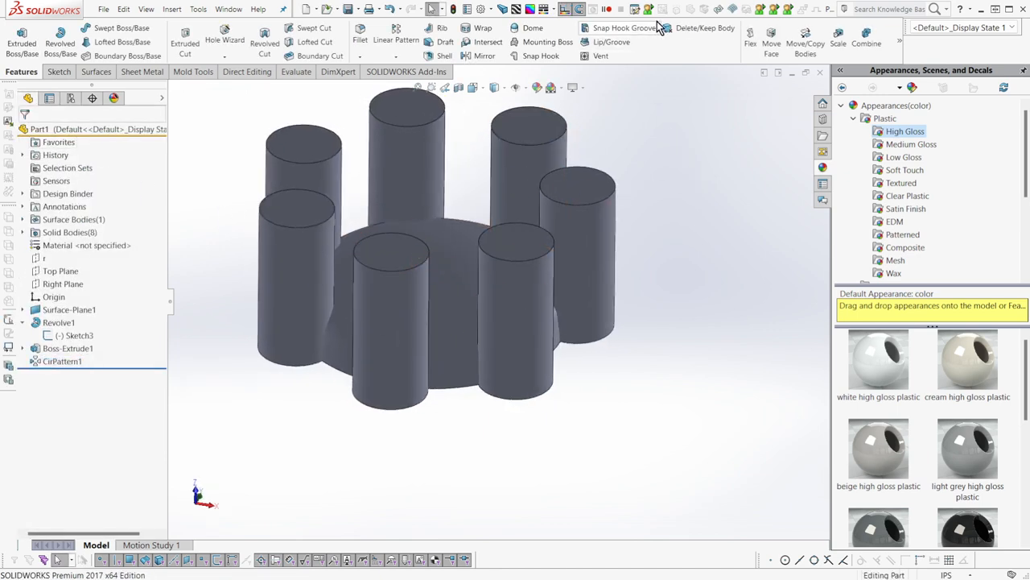
pyautogui.click(866, 36)
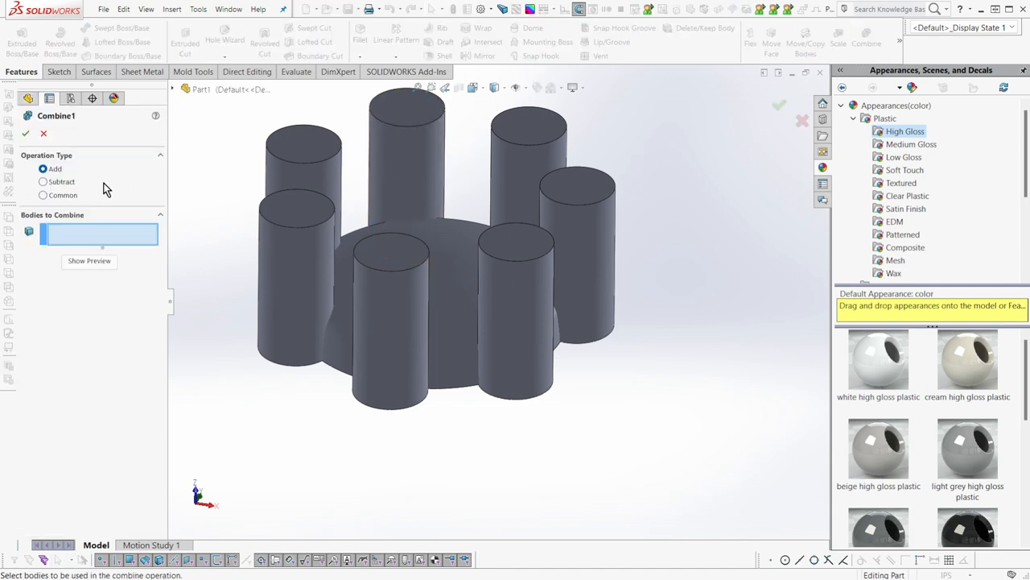
pyautogui.click(50, 183)
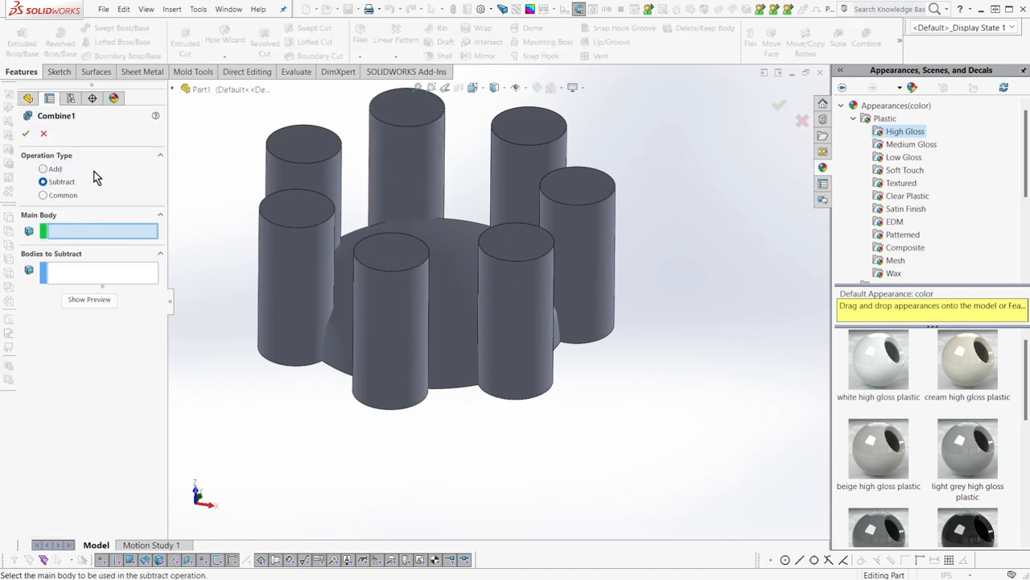
pyautogui.press('Left')
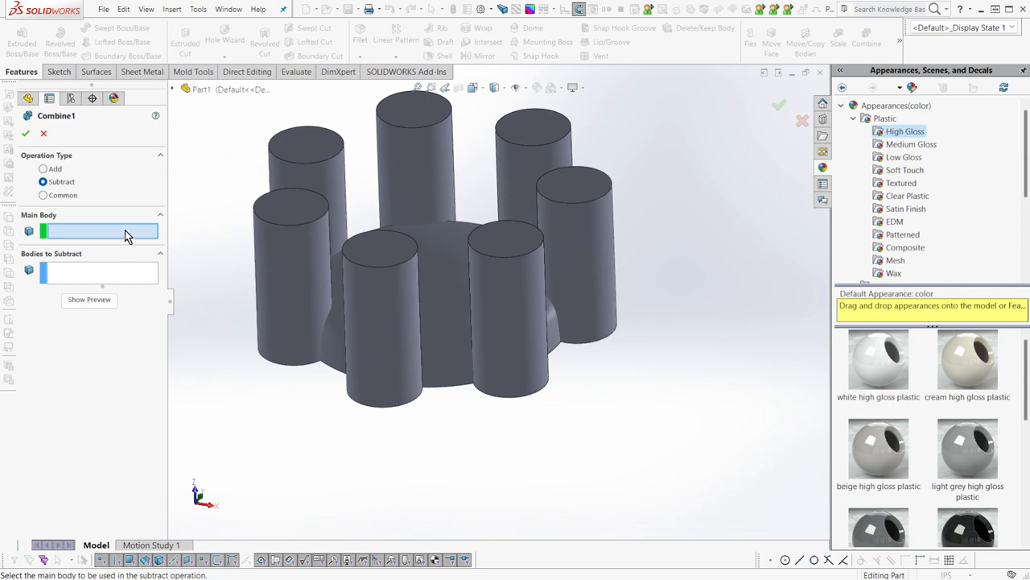
pyautogui.click(460, 235)
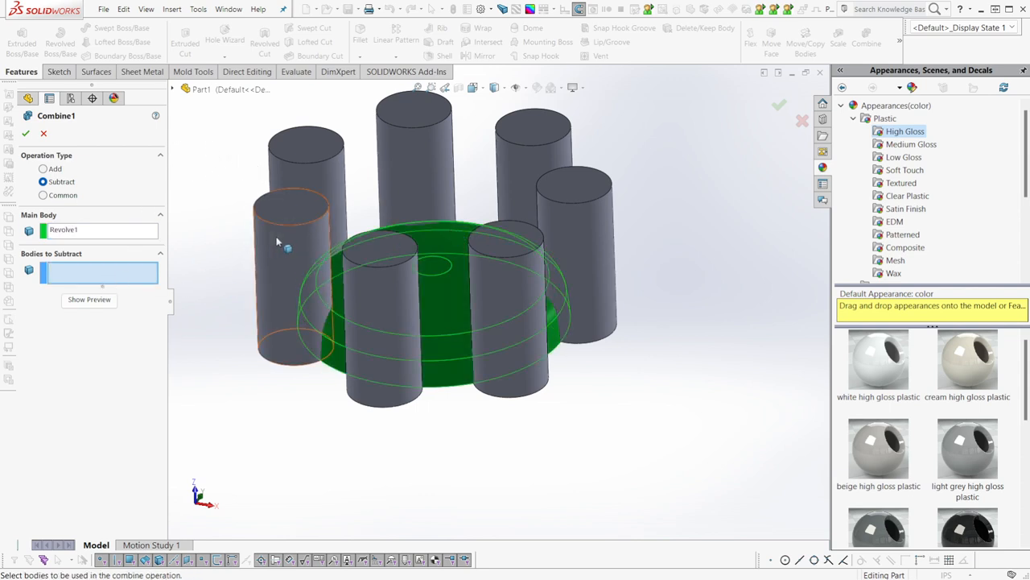
pyautogui.press('z')
pyautogui.moveTo(295, 389); pyautogui.dragTo(635, 177)
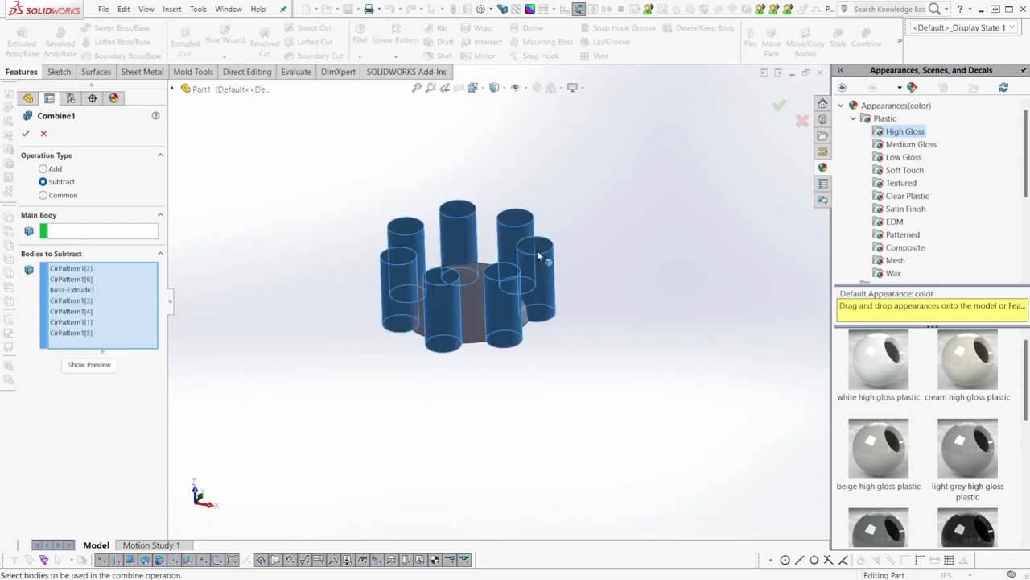
pyautogui.click(110, 233)
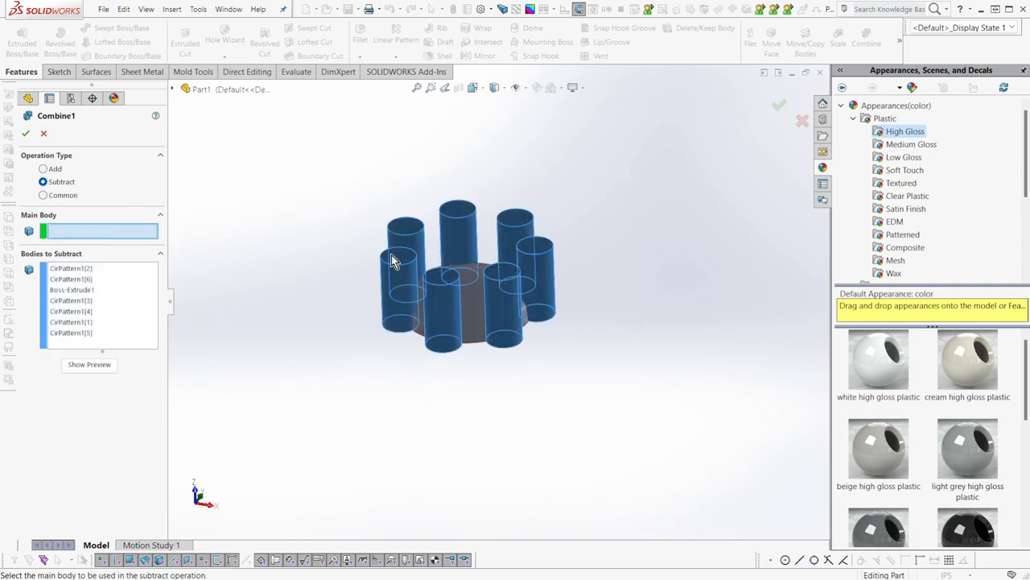
pyautogui.click(483, 294)
pyautogui.rightClick(482, 288)
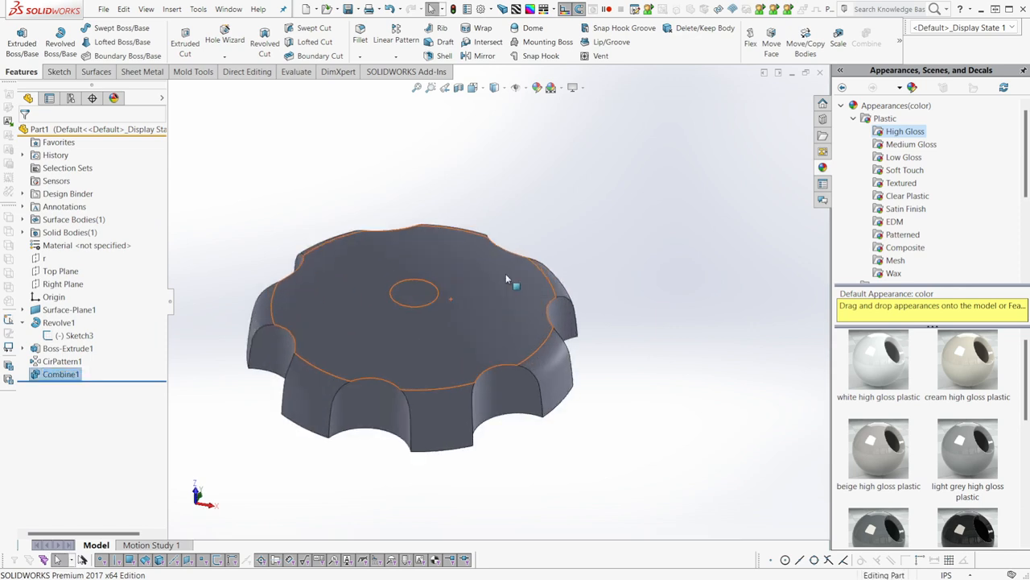
# Start a 0.1 in fillet, try selecting all the scallop edges at once, and clear the selection
pyautogui.click(561, 187)
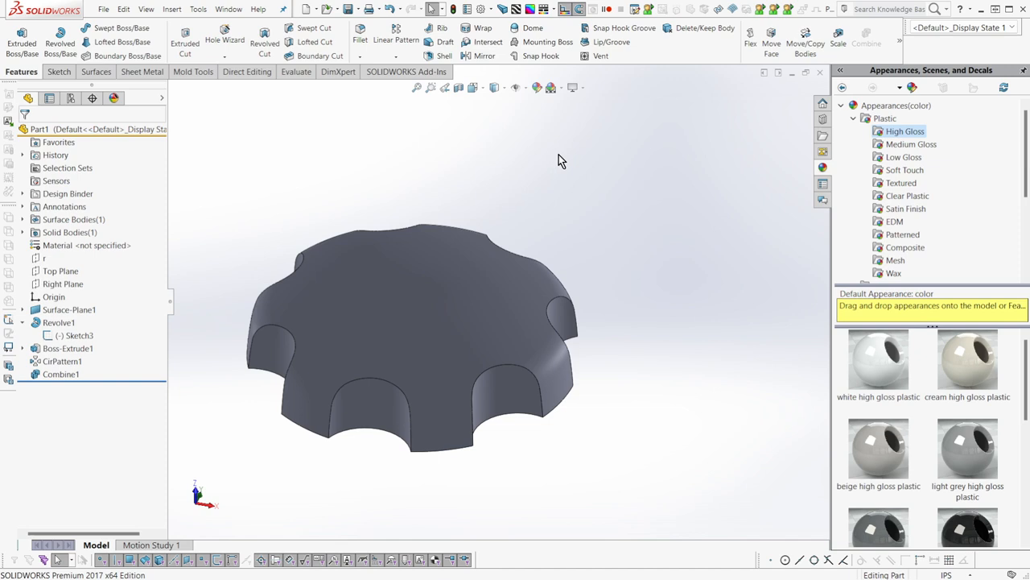
pyautogui.press('f')
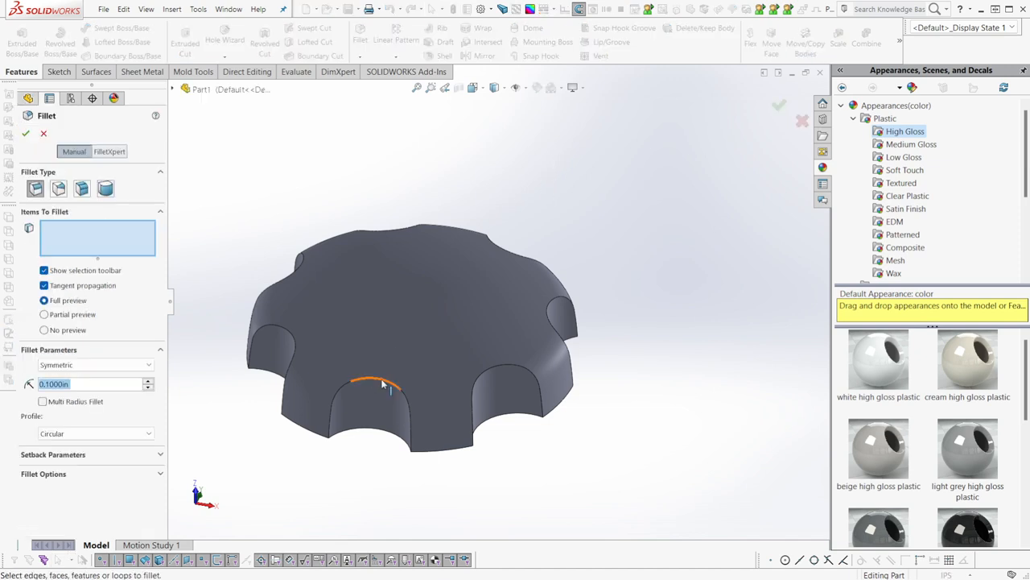
pyautogui.click(383, 379)
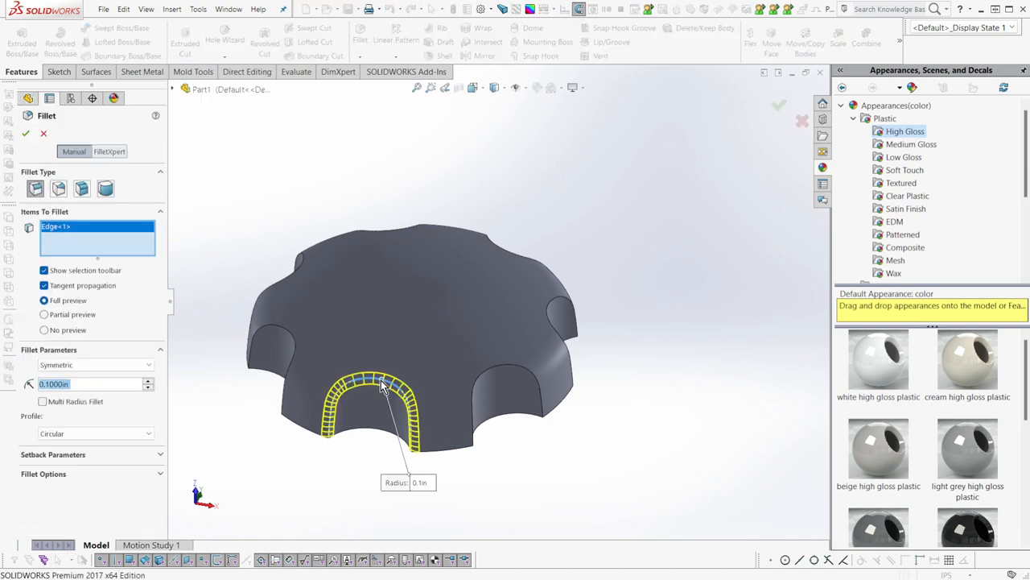
pyautogui.click(474, 353)
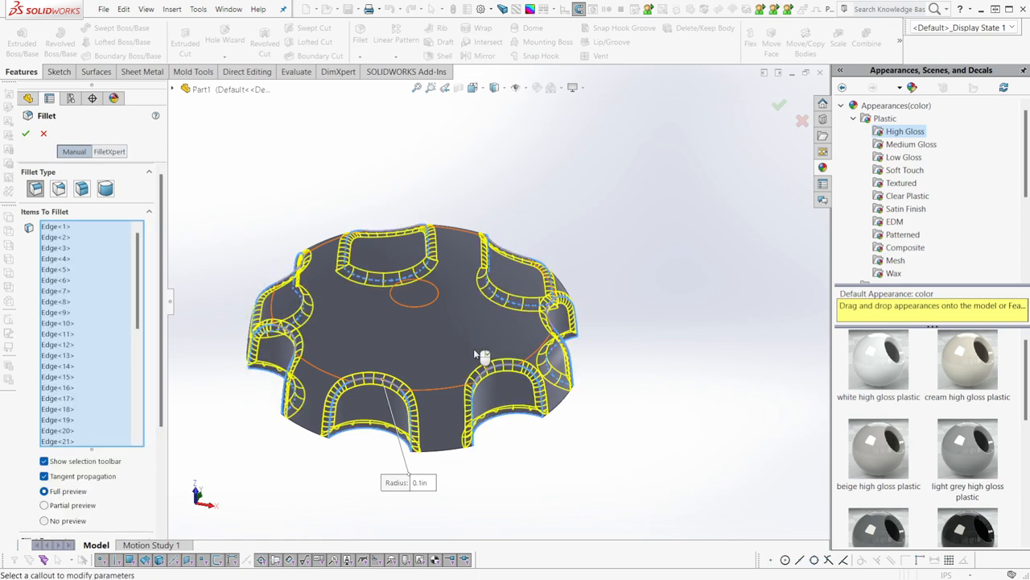
pyautogui.click(115, 338)
pyautogui.rightClick(120, 346)
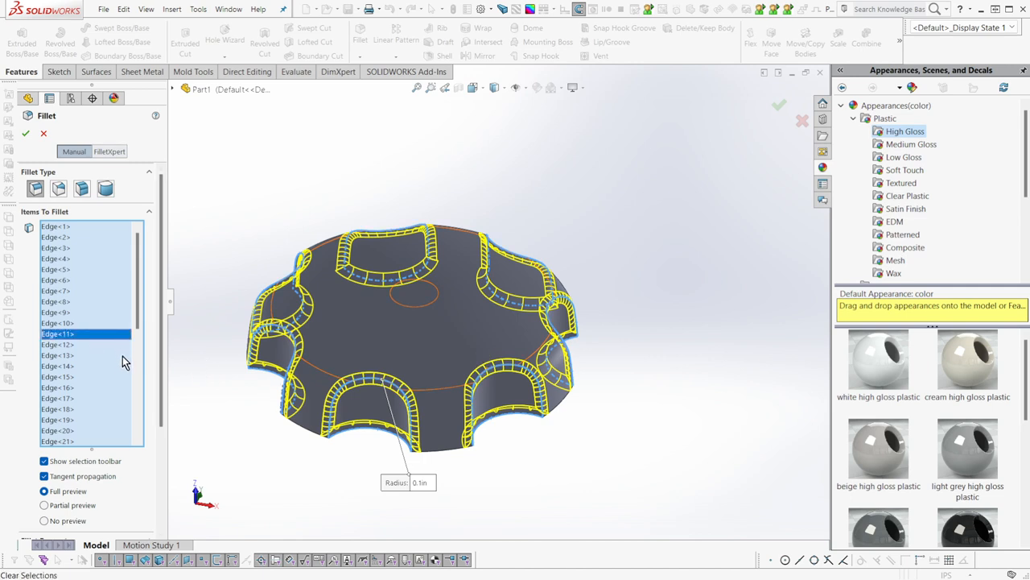
pyautogui.click(122, 356)
# Fillet the front scallop edges and the edges of the two top dome faces with a 0.1 in radius
pyautogui.click(380, 383)
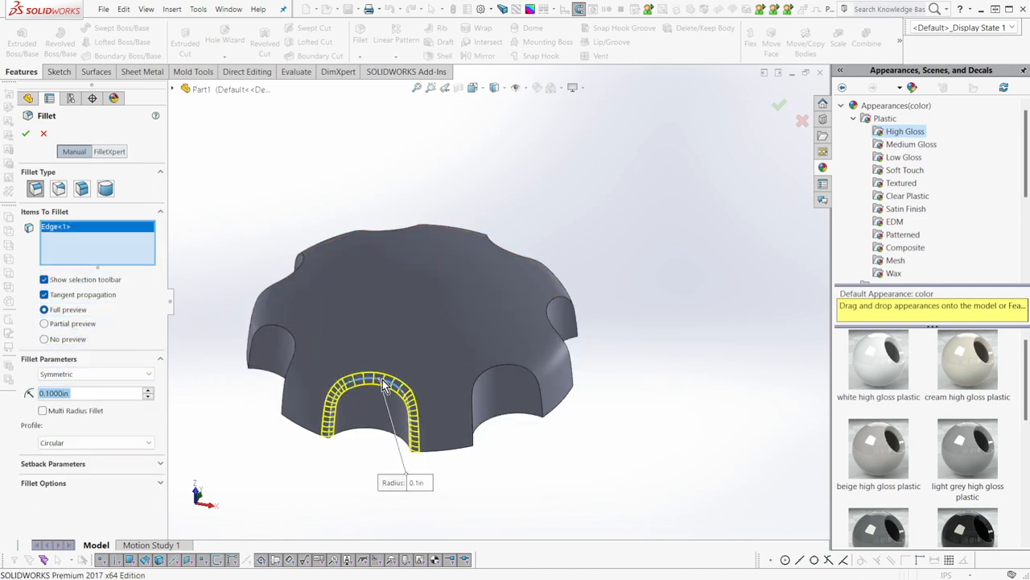
pyautogui.click(461, 348)
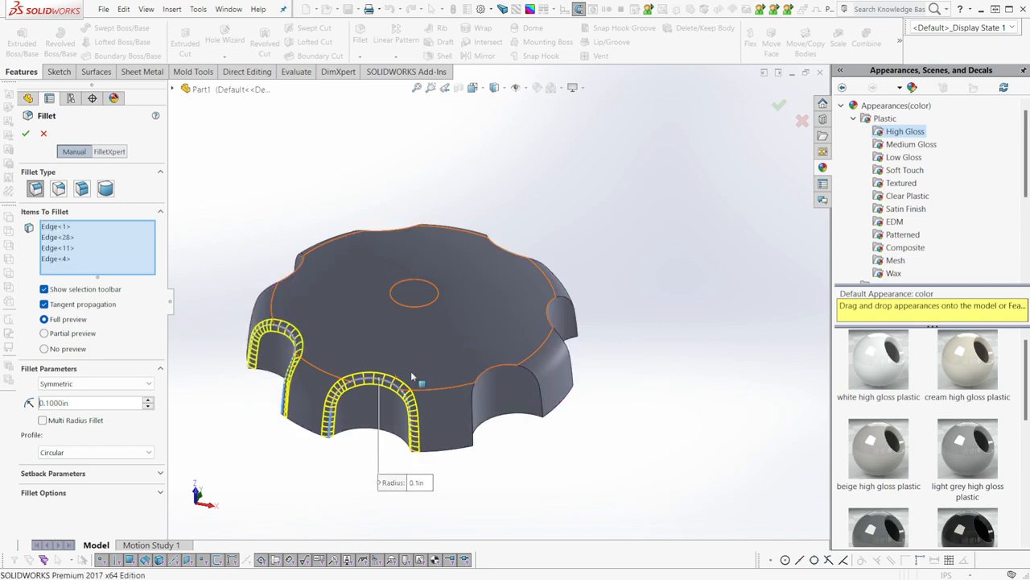
pyautogui.click(500, 370)
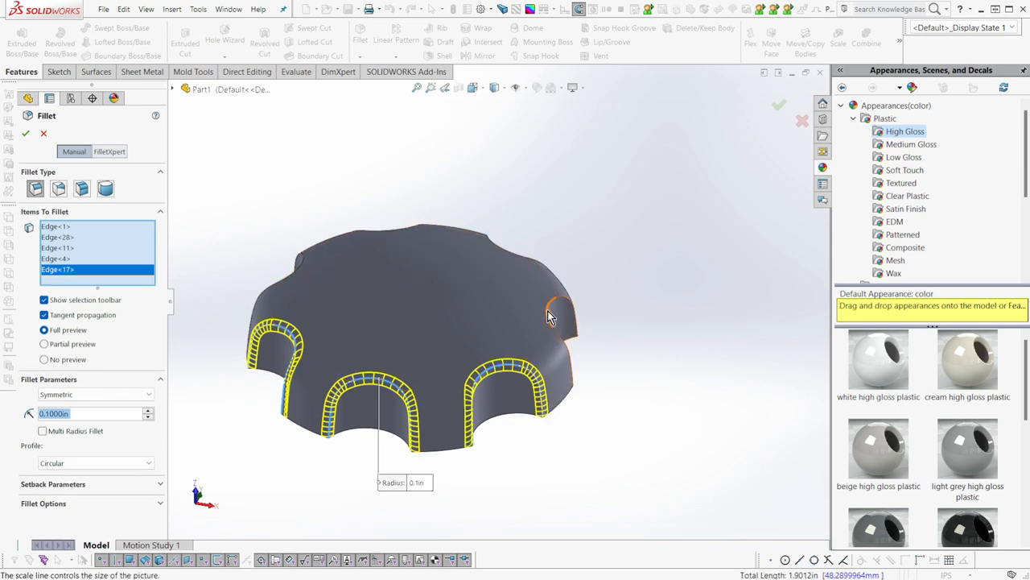
pyautogui.click(420, 291)
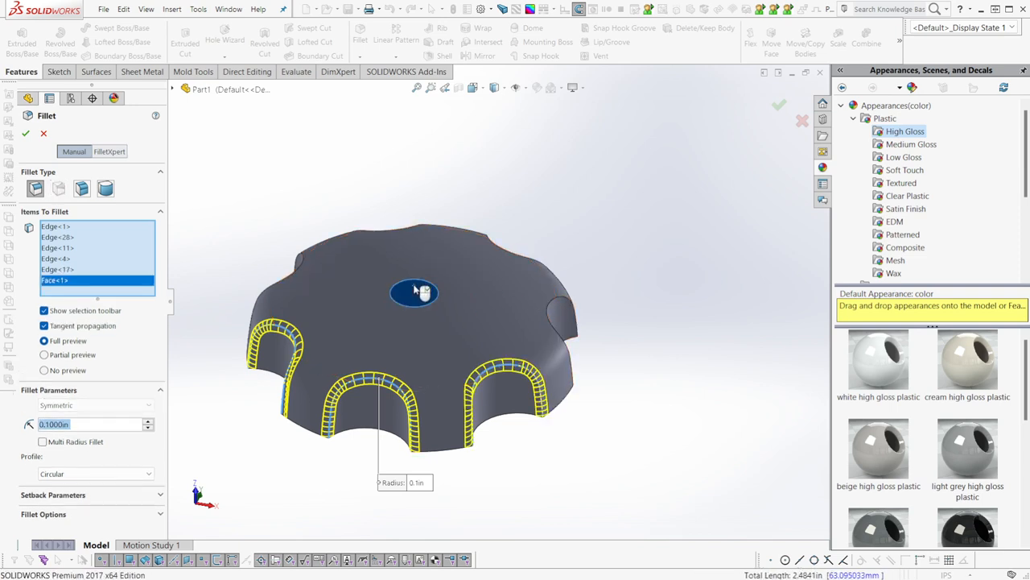
pyautogui.click(372, 303)
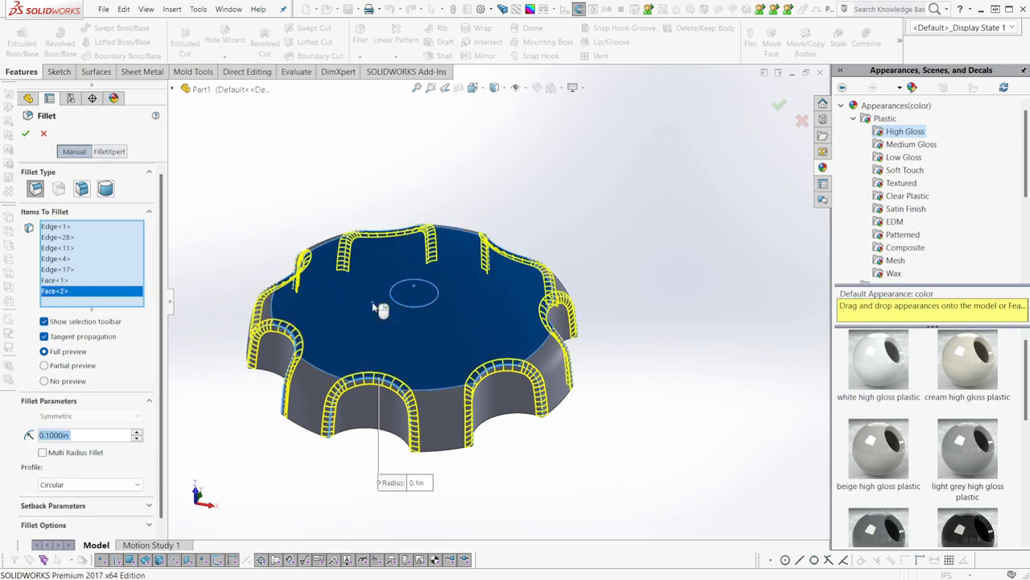
pyautogui.click(306, 416)
pyautogui.click(299, 416)
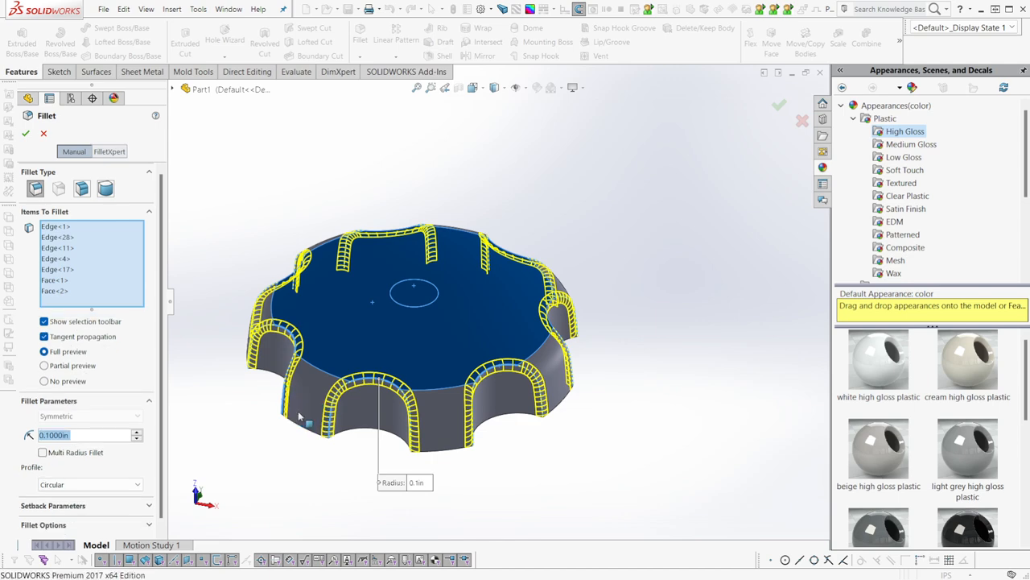
pyautogui.moveTo(404, 405); pyautogui.dragTo(394, 412, button='middle')
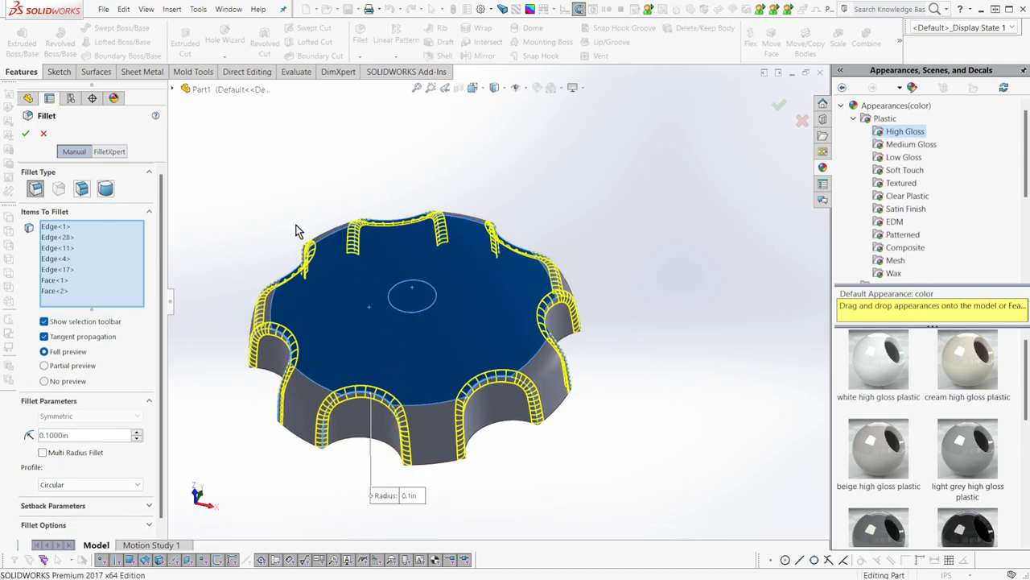
pyautogui.click(25, 133)
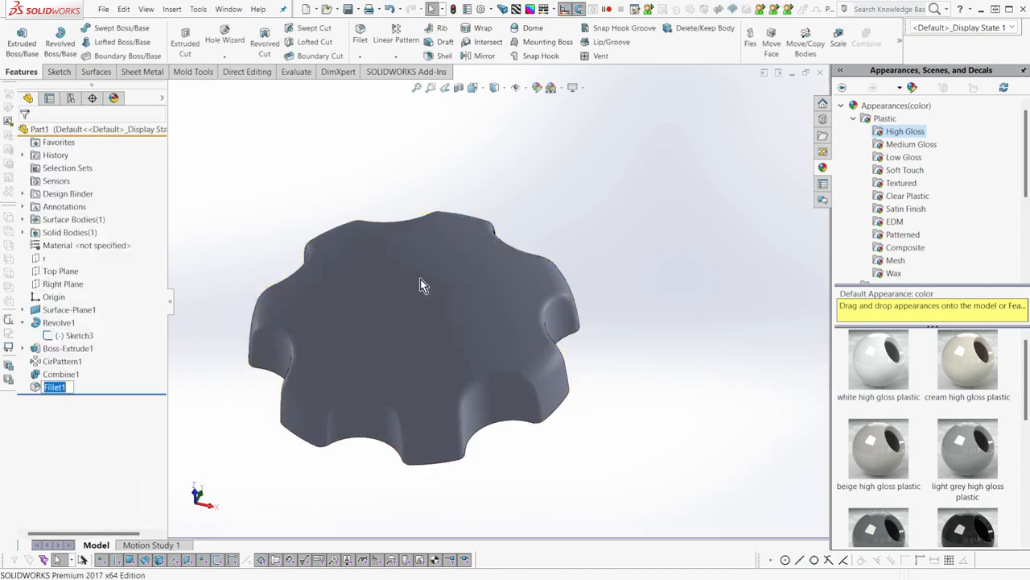
# Enlarge the radius of the scallop fillet to about 0.28 in directly on the model
pyautogui.moveTo(421, 281); pyautogui.dragTo(442, 357, button='middle')
pyautogui.scroll(-5, 440, 355)
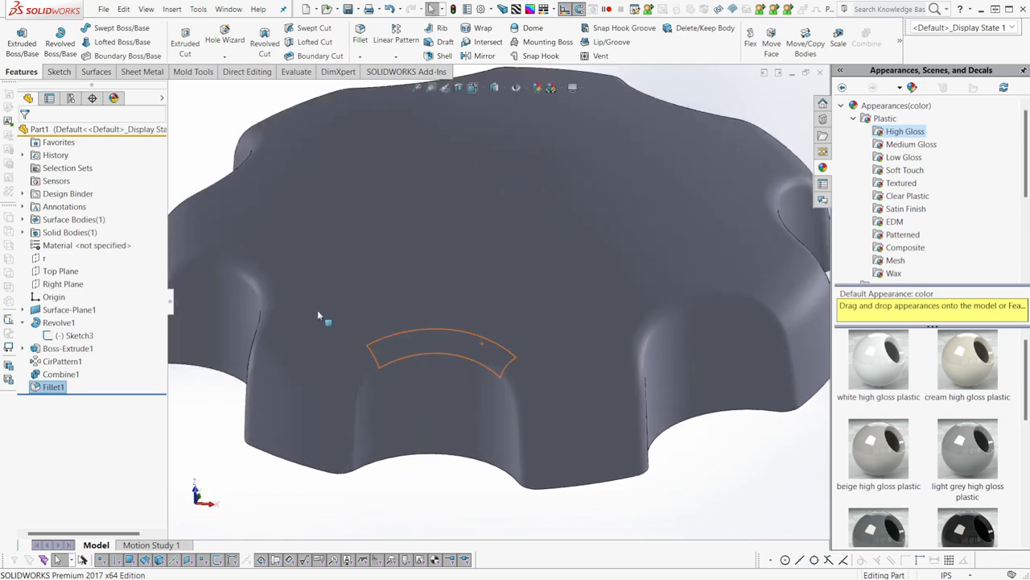
pyautogui.click(260, 286)
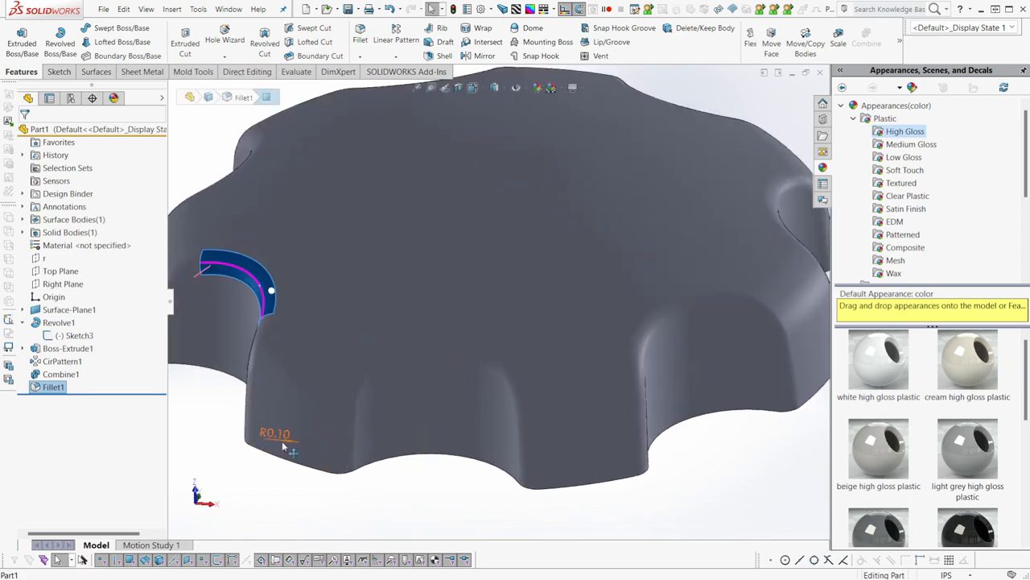
pyautogui.moveTo(283, 447); pyautogui.dragTo(327, 447)
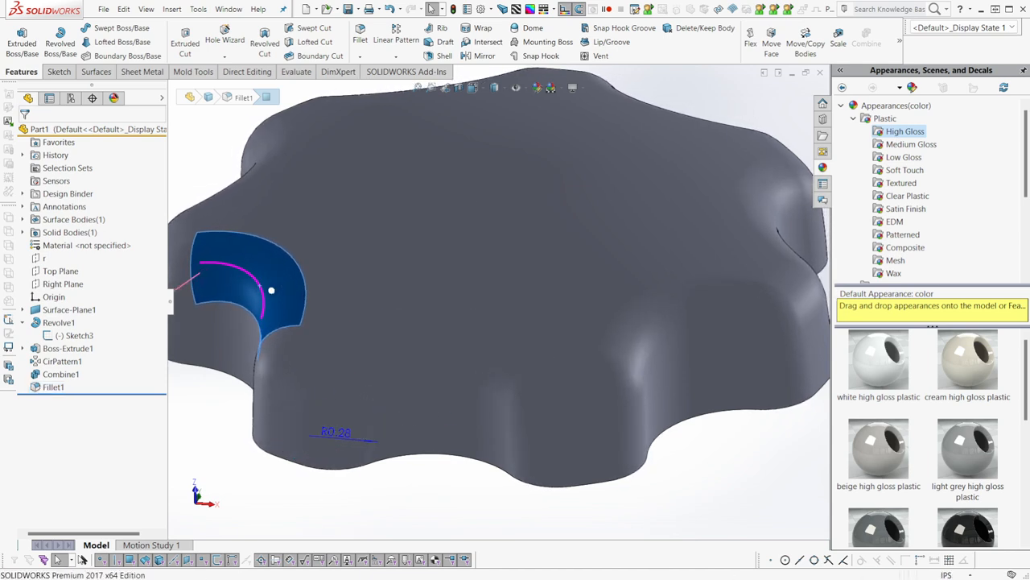
pyautogui.moveTo(396, 368); pyautogui.dragTo(501, 404, button='middle')
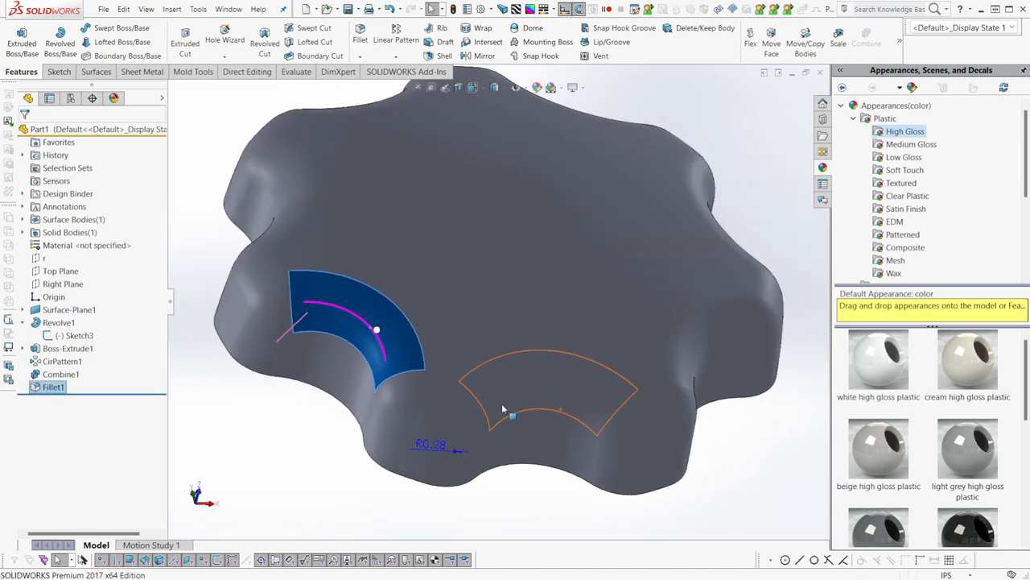
# Expose the circle sketch of the extruded cylinder and shift the circle along its Y direction to adjust the scallop depth
pyautogui.click(46, 352)
pyautogui.moveTo(583, 388); pyautogui.dragTo(587, 394, button='middle')
pyautogui.scroll(2, 626, 425)
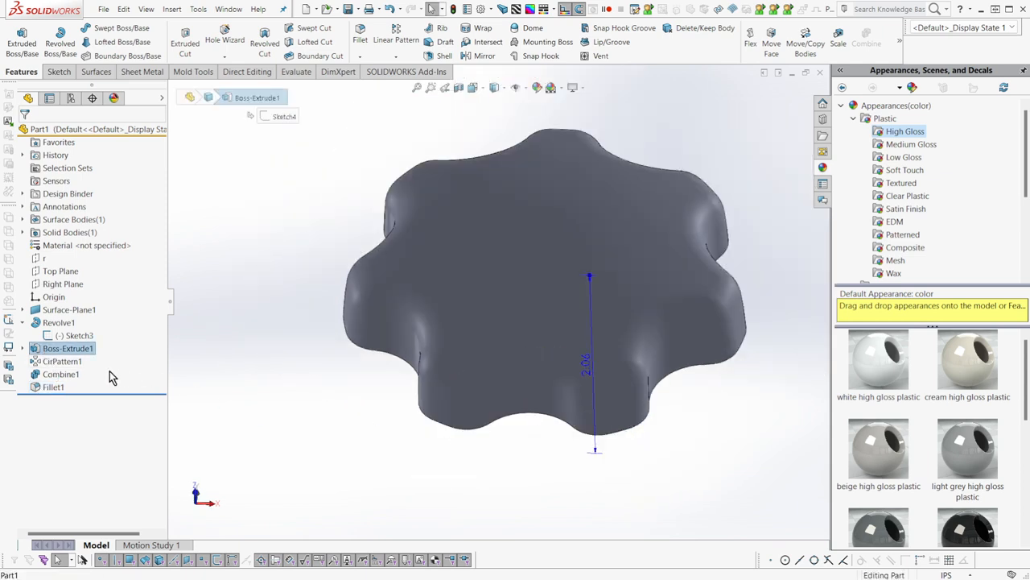
pyautogui.click(23, 348)
pyautogui.click(79, 360)
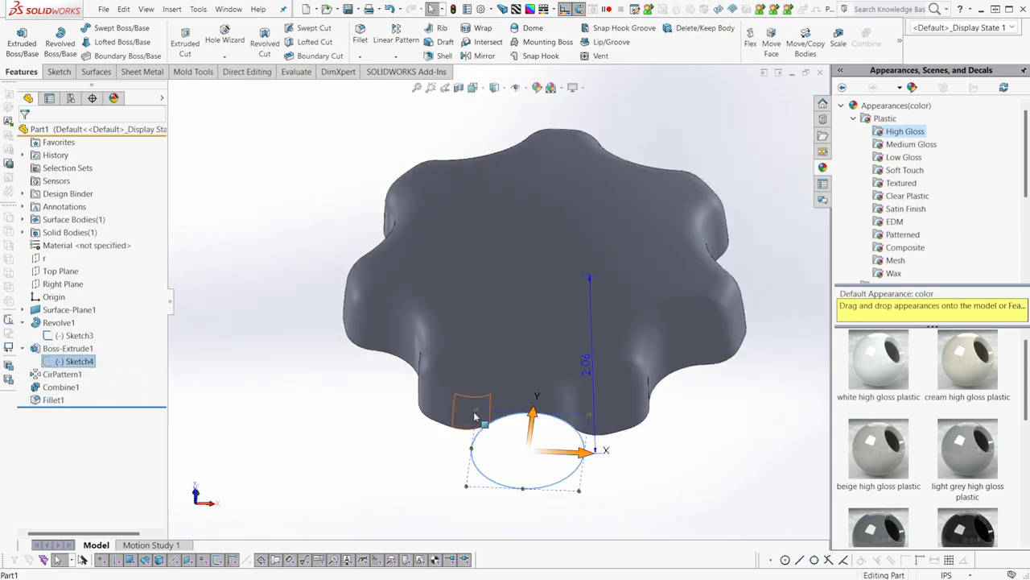
pyautogui.moveTo(534, 427)
pyautogui.mouseDown()
pyautogui.moveTo(538, 408)
pyautogui.moveTo(545, 425)
pyautogui.mouseUp()
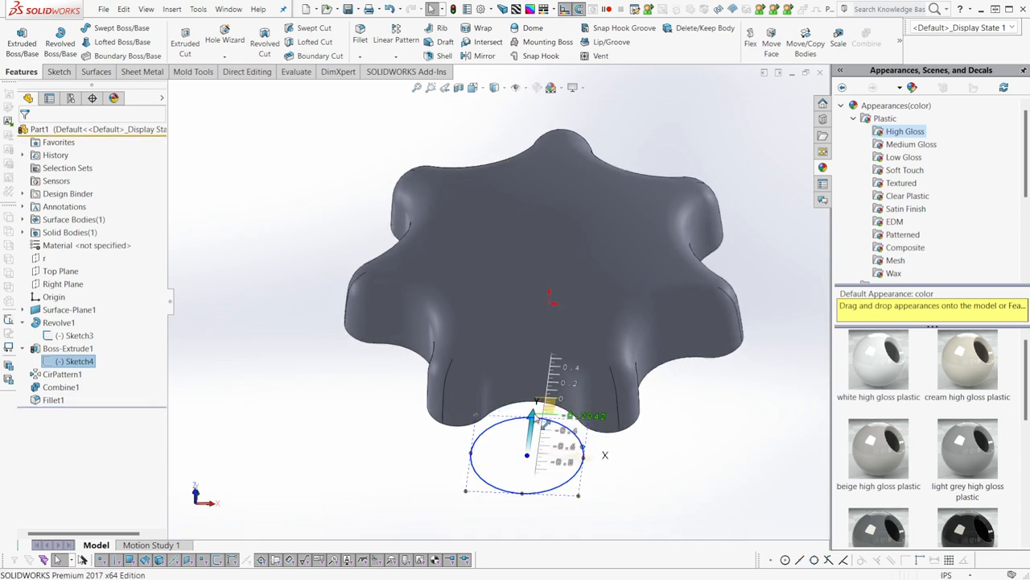
pyautogui.moveTo(545, 424); pyautogui.dragTo(339, 395, button='middle')
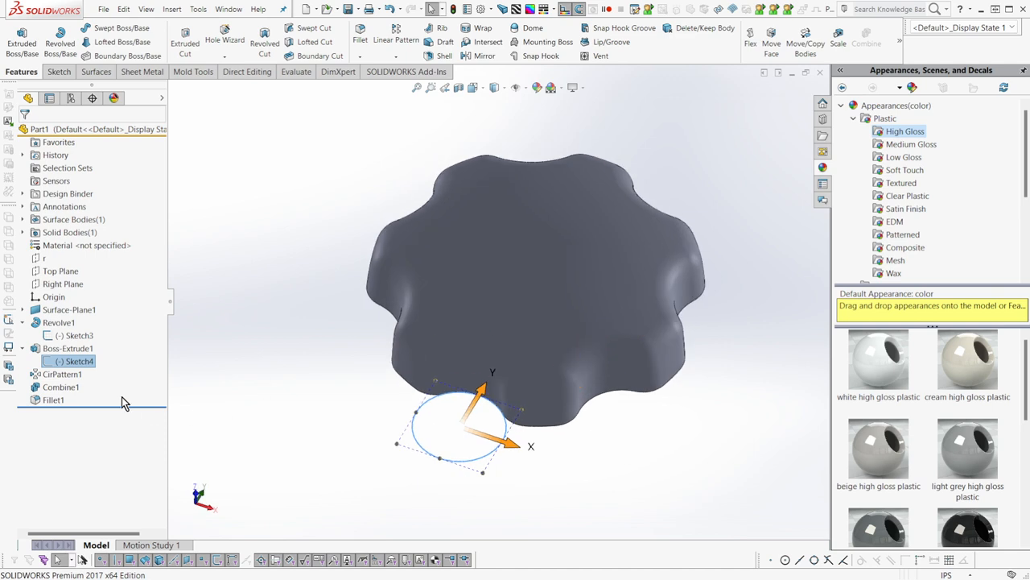
# Roll back to before the circular pattern and scale the cylinder body non-uniformly about its centroid with a Y factor of 0.6
pyautogui.click(63, 374)
pyautogui.moveTo(137, 407); pyautogui.dragTo(148, 373)
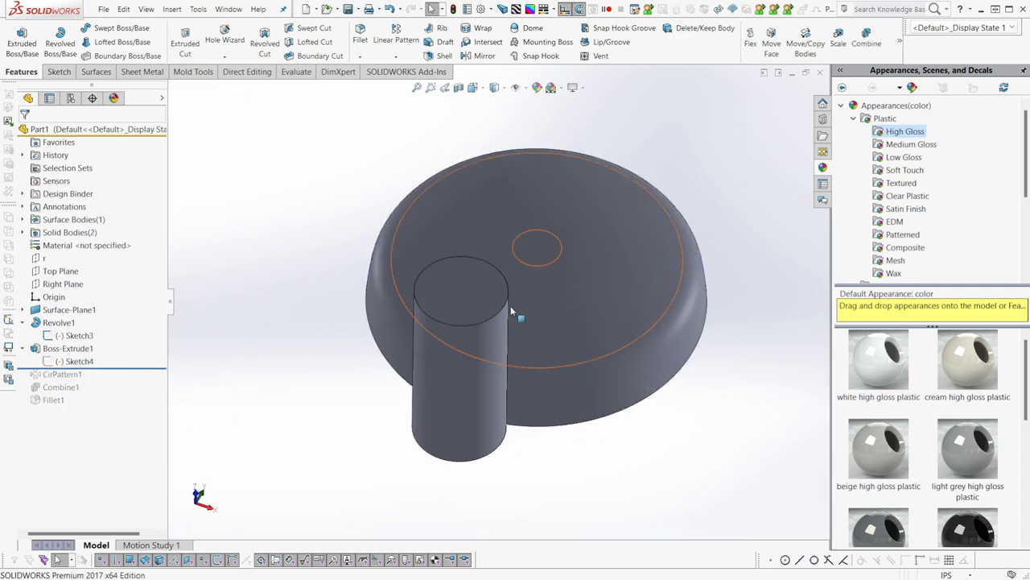
pyautogui.moveTo(512, 308); pyautogui.dragTo(543, 281, button='middle')
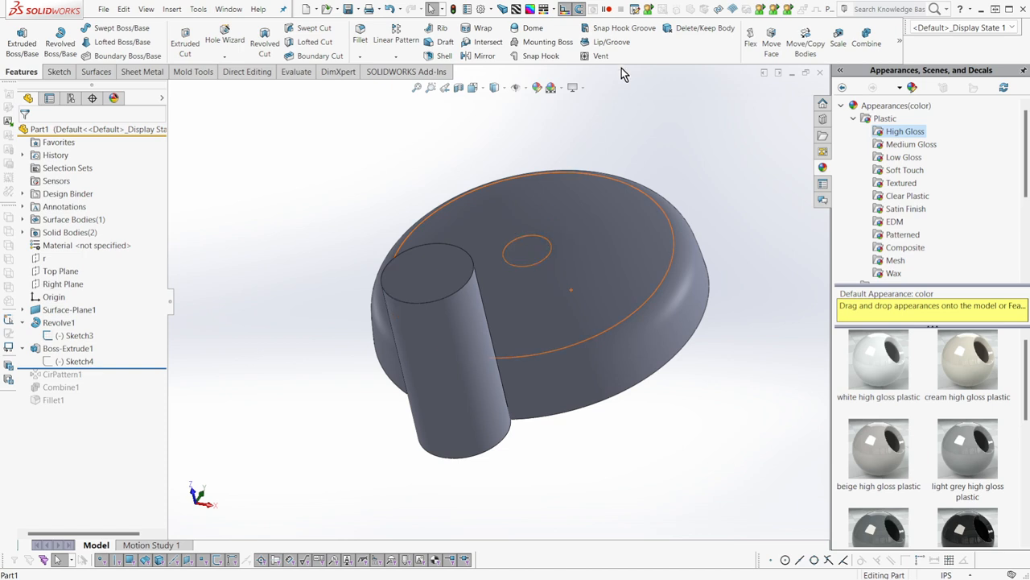
pyautogui.click(837, 40)
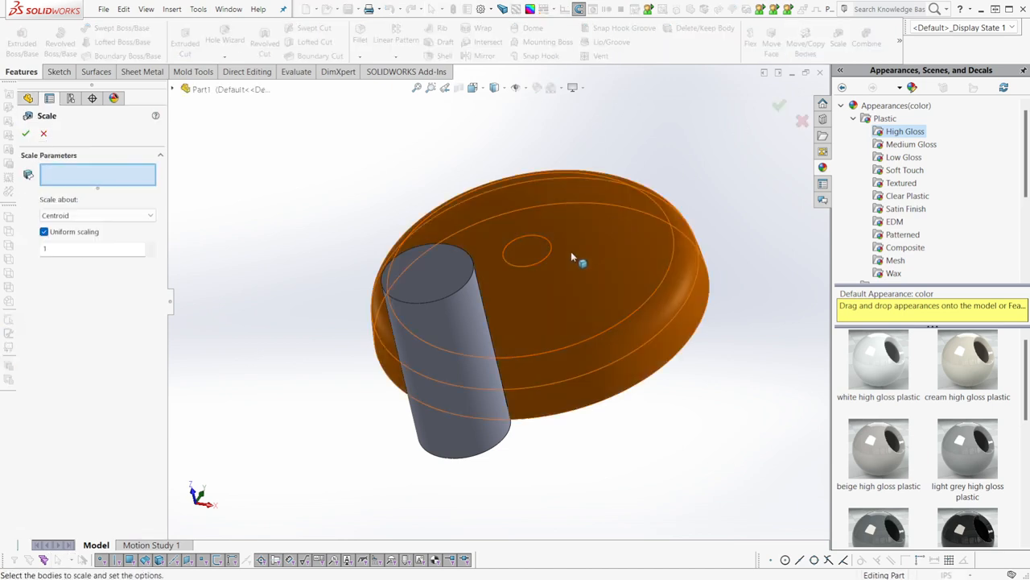
pyautogui.click(455, 346)
pyautogui.moveTo(460, 295); pyautogui.dragTo(463, 363, button='middle')
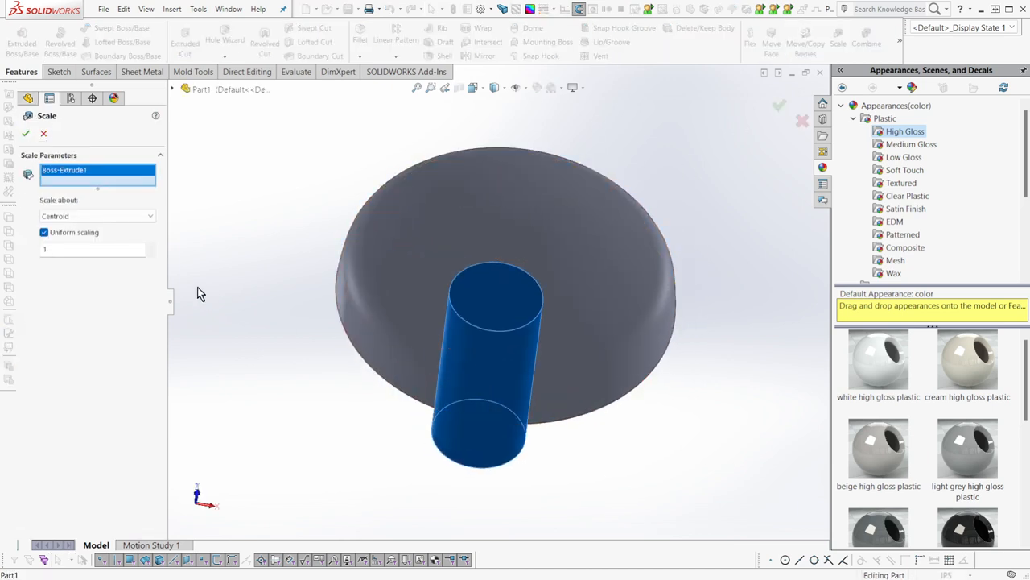
pyautogui.click(44, 232)
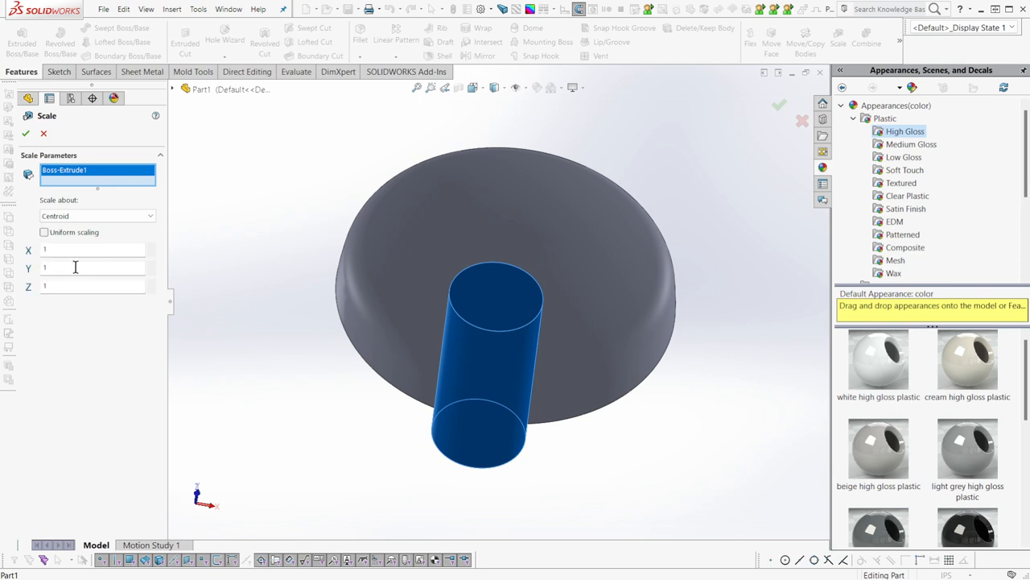
pyautogui.moveTo(357, 341); pyautogui.dragTo(261, 331, button='middle')
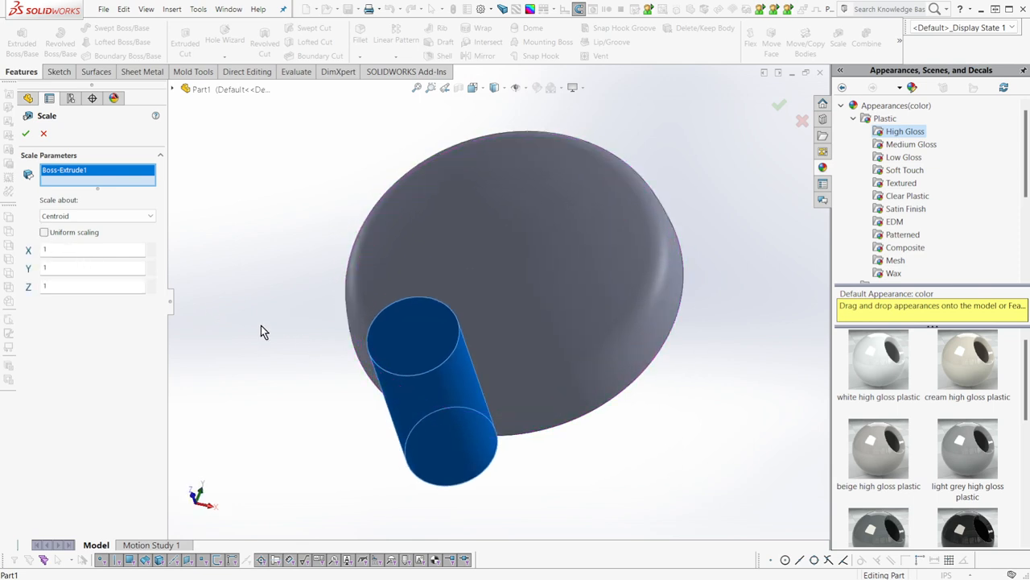
pyautogui.doubleClick(73, 269)
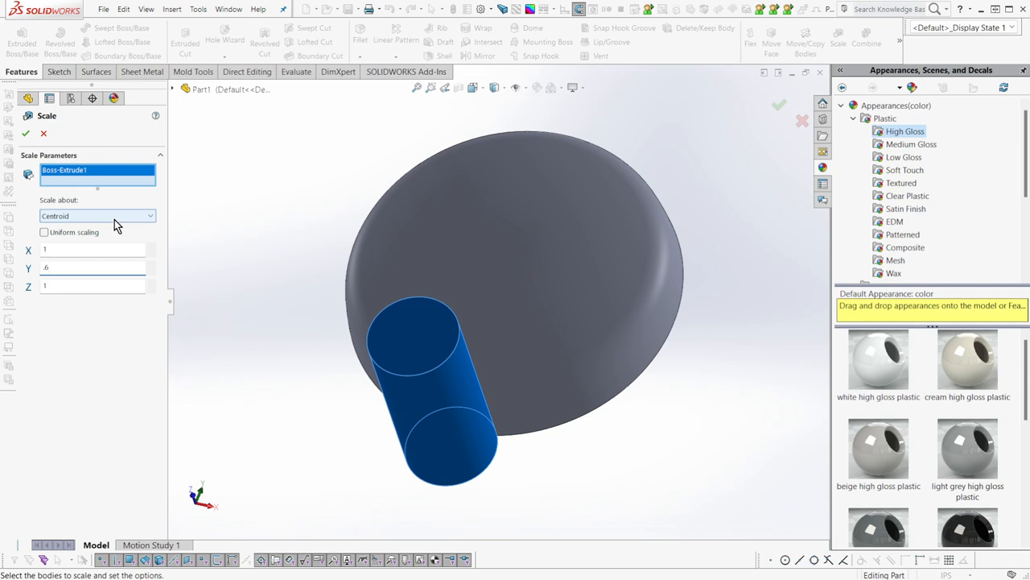
pyautogui.click(26, 134)
# Roll the feature history forward past the fillet and rebuild the knob with the scaled cylinder
pyautogui.moveTo(260, 254); pyautogui.dragTo(402, 322, button='middle')
pyautogui.hotkey('ctrl', 'b')
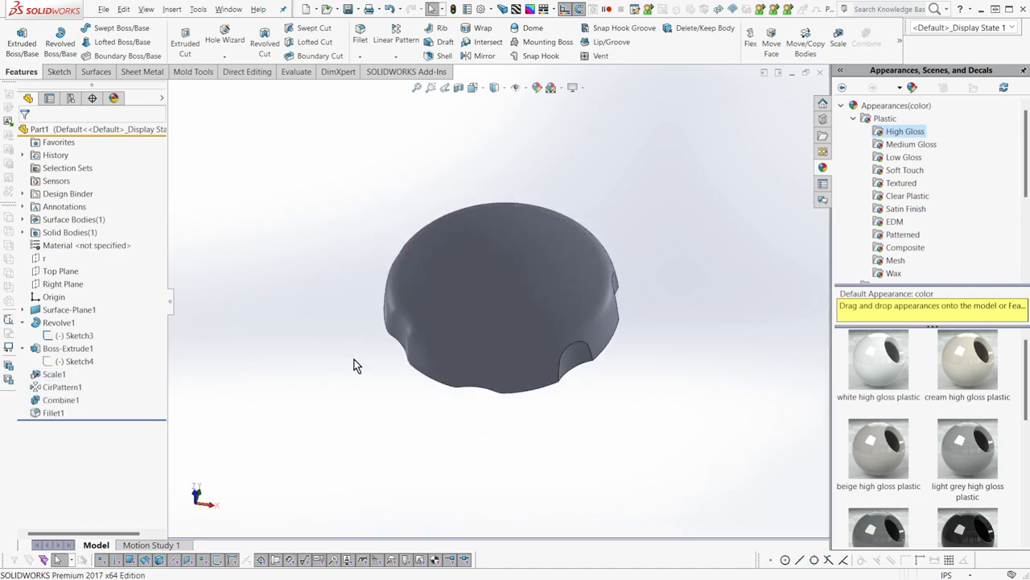
pyautogui.moveTo(475, 334); pyautogui.dragTo(512, 263, button='middle')
pyautogui.moveTo(532, 362); pyautogui.dragTo(543, 397, button='middle')
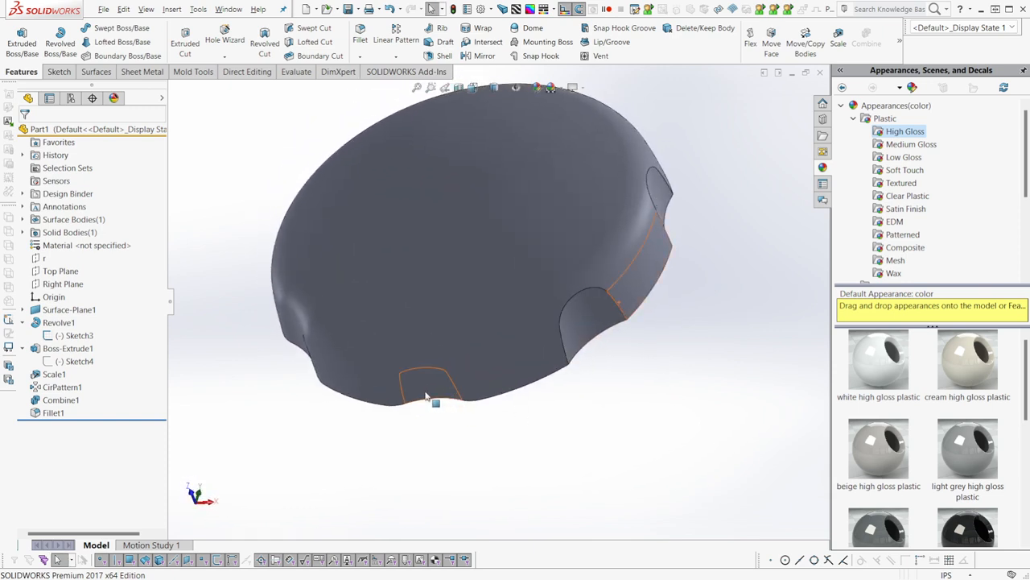
# Move the cylinder's sketch circle toward the knob's center to deepen the scallops around the rim
pyautogui.click(57, 359)
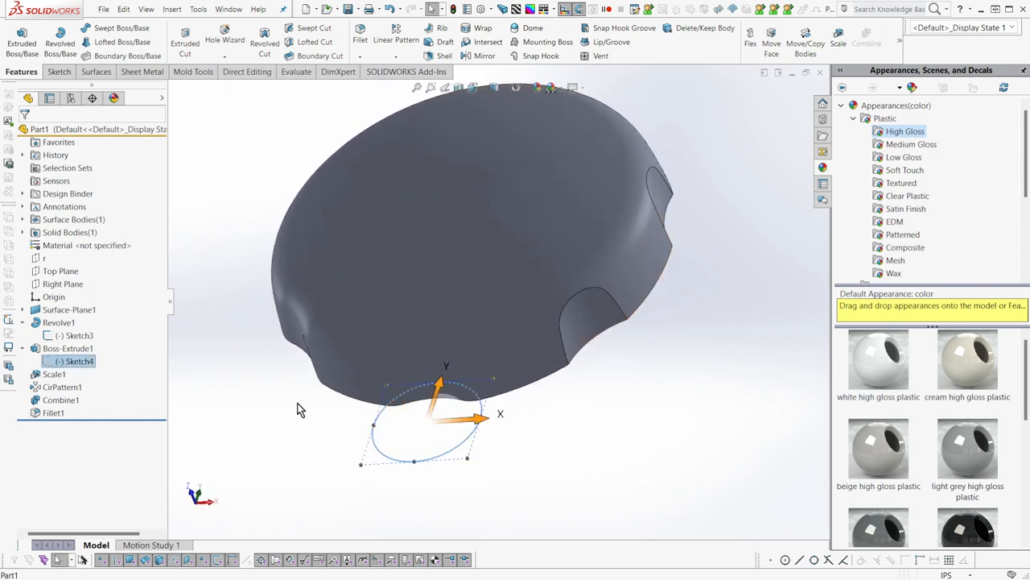
pyautogui.moveTo(455, 388); pyautogui.dragTo(491, 453)
pyautogui.moveTo(491, 453)
pyautogui.mouseDown(button='middle')
pyautogui.moveTo(510, 467)
pyautogui.moveTo(593, 462)
pyautogui.moveTo(616, 402)
pyautogui.moveTo(535, 217)
pyautogui.moveTo(525, 301)
pyautogui.moveTo(487, 395)
pyautogui.moveTo(512, 296)
pyautogui.mouseUp(button='middle')
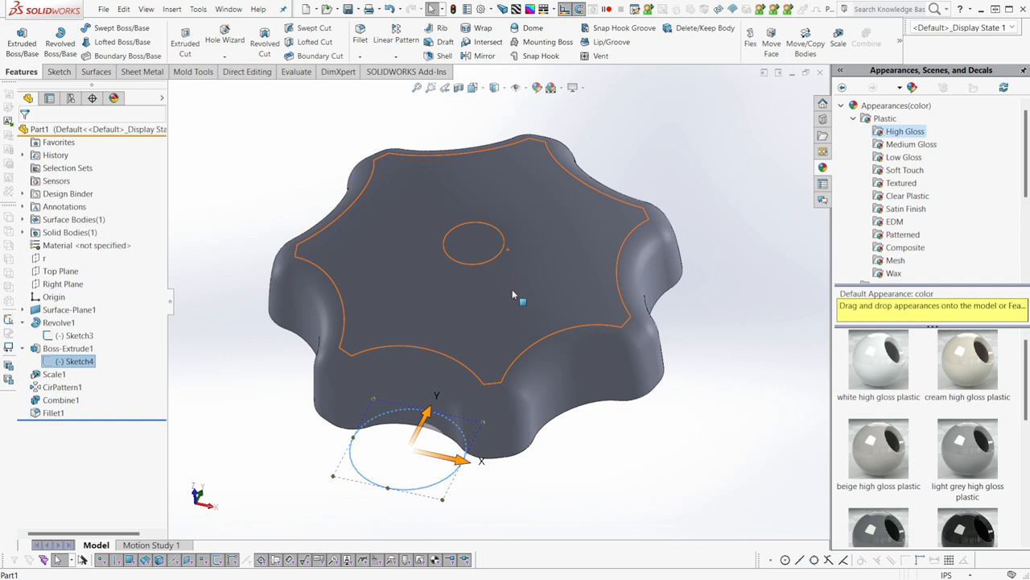
pyautogui.moveTo(470, 236)
pyautogui.mouseDown(button='middle')
pyautogui.moveTo(515, 177)
pyautogui.moveTo(474, 239)
pyautogui.moveTo(462, 189)
pyautogui.moveTo(487, 244)
pyautogui.moveTo(495, 207)
pyautogui.moveTo(498, 256)
pyautogui.mouseUp(button='middle')
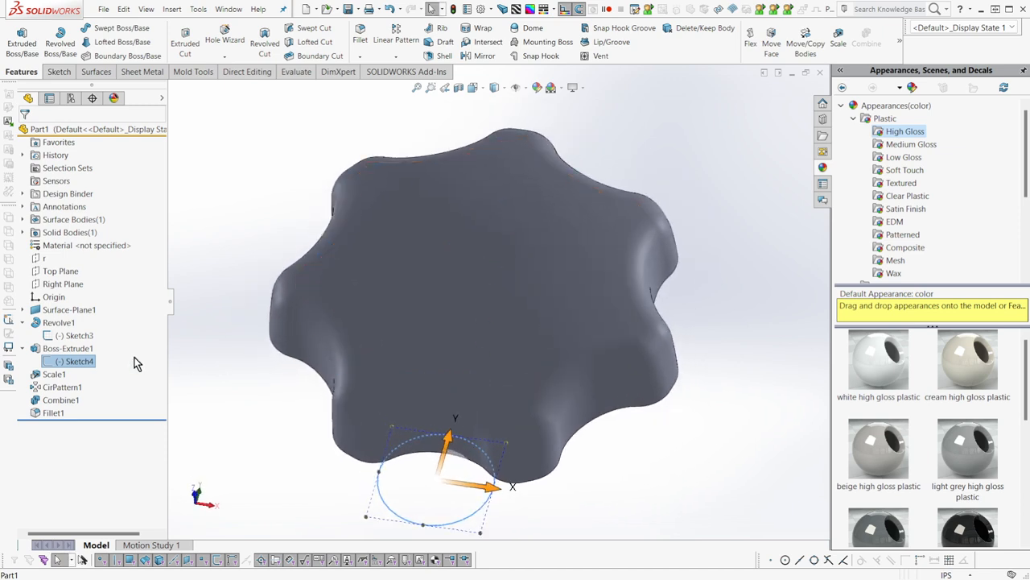
pyautogui.moveTo(546, 435)
pyautogui.mouseDown(button='middle')
pyautogui.moveTo(561, 370)
pyautogui.moveTo(558, 411)
pyautogui.moveTo(506, 348)
pyautogui.moveTo(419, 399)
pyautogui.mouseUp(button='middle')
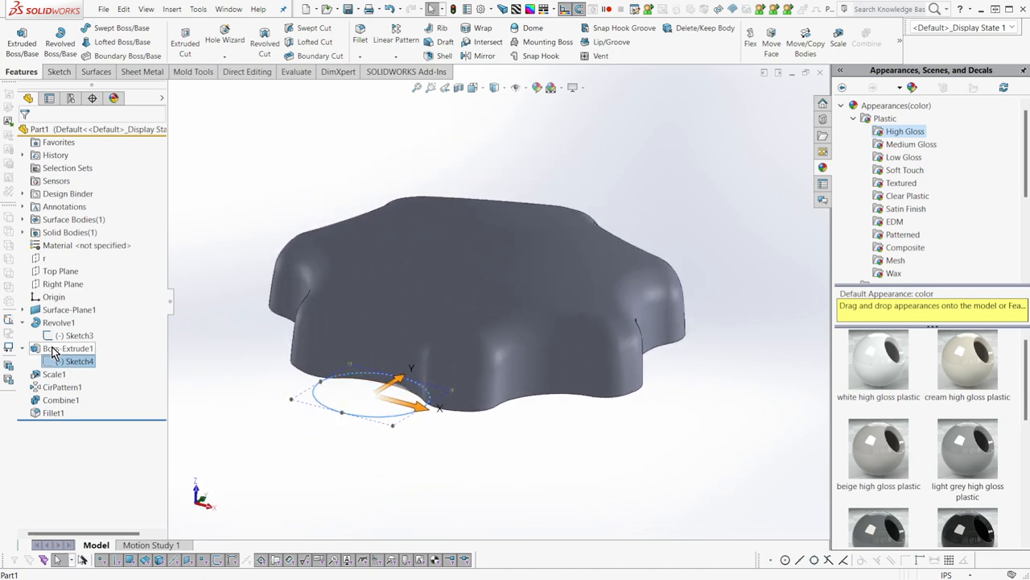
# Start a sketch on the Top Plane and convert the domed body's revolve profile sketch into it
pyautogui.click(56, 271)
pyautogui.press('Escape')
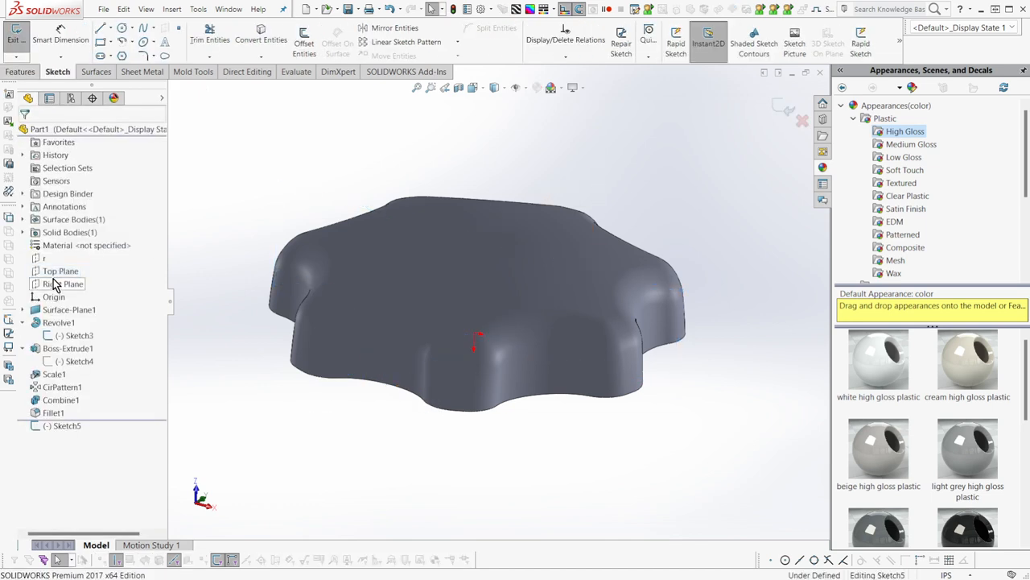
pyautogui.moveTo(198, 376)
pyautogui.mouseDown(button='middle')
pyautogui.moveTo(228, 359)
pyautogui.moveTo(201, 384)
pyautogui.mouseUp(button='middle')
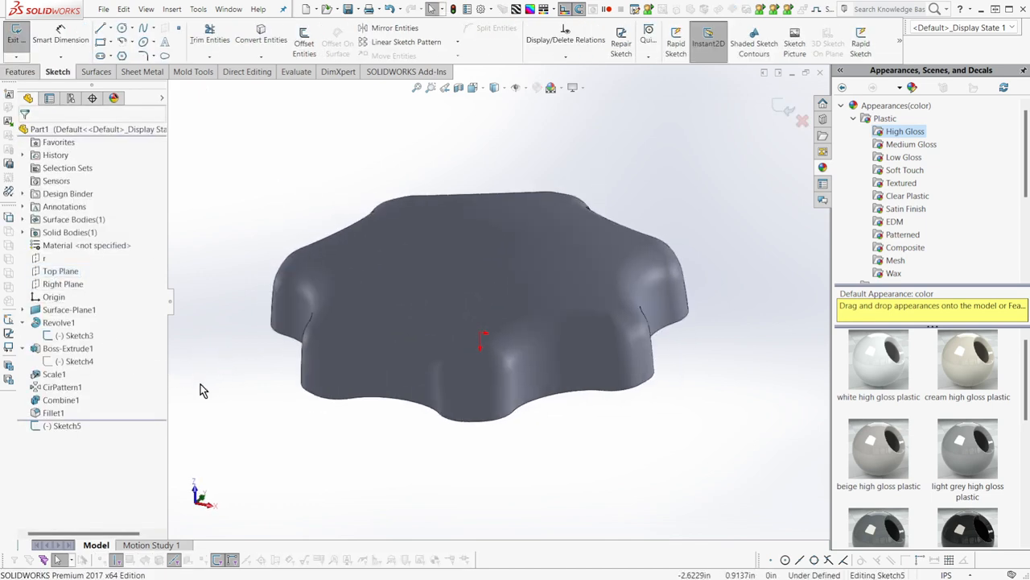
pyautogui.click(60, 335)
pyautogui.press('c')
pyautogui.scroll(-7, 498, 289)
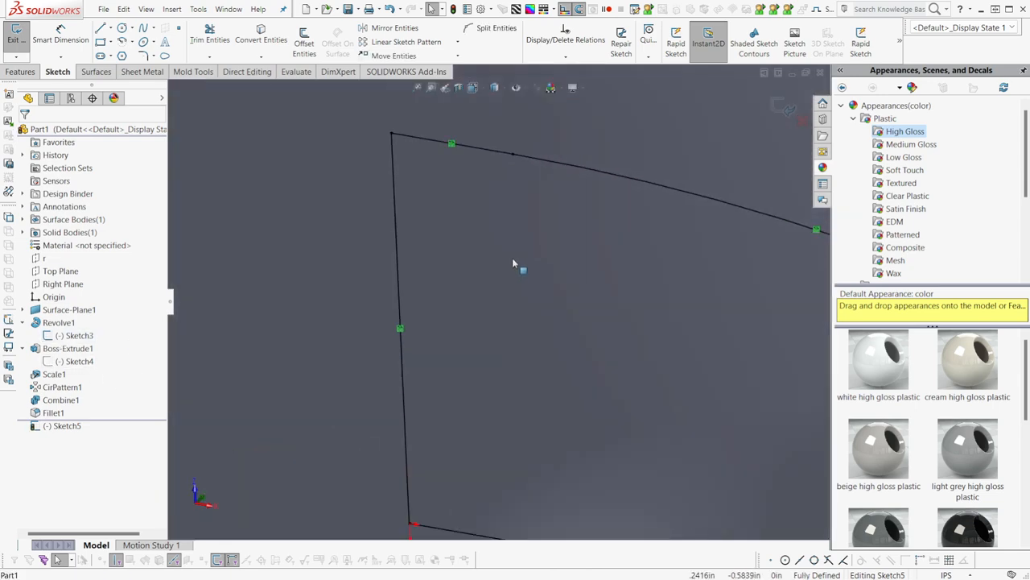
# Sketch a small circle with a radius of about 0.043 in on the long upper arc of the converted profile
pyautogui.scroll(3, 675, 319)
pyautogui.moveTo(680, 320)
pyautogui.mouseDown(button='middle')
pyautogui.moveTo(706, 283)
pyautogui.moveTo(705, 310)
pyautogui.mouseUp(button='middle')
pyautogui.scroll(-2, 702, 311)
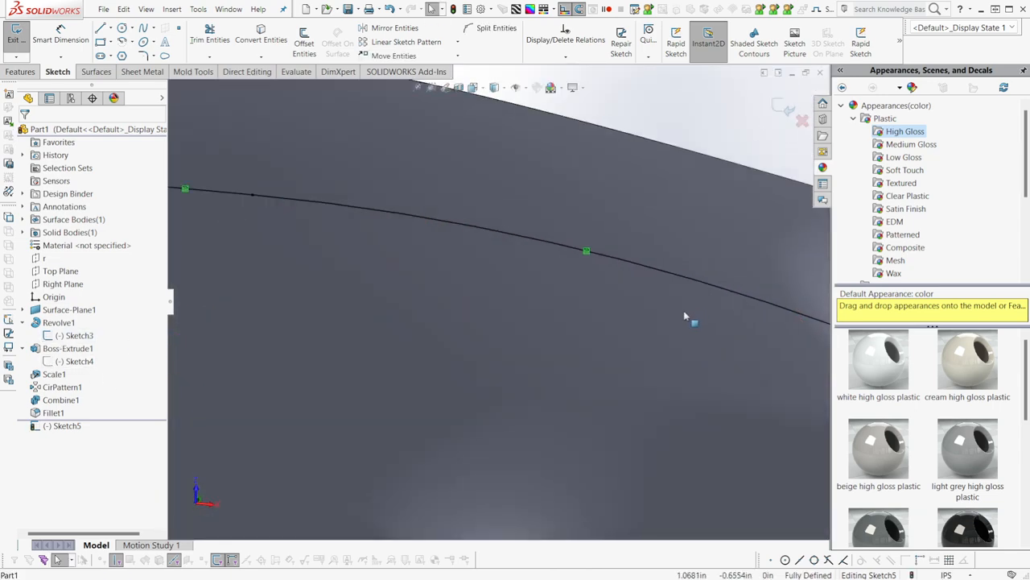
pyautogui.scroll(-2, 669, 320)
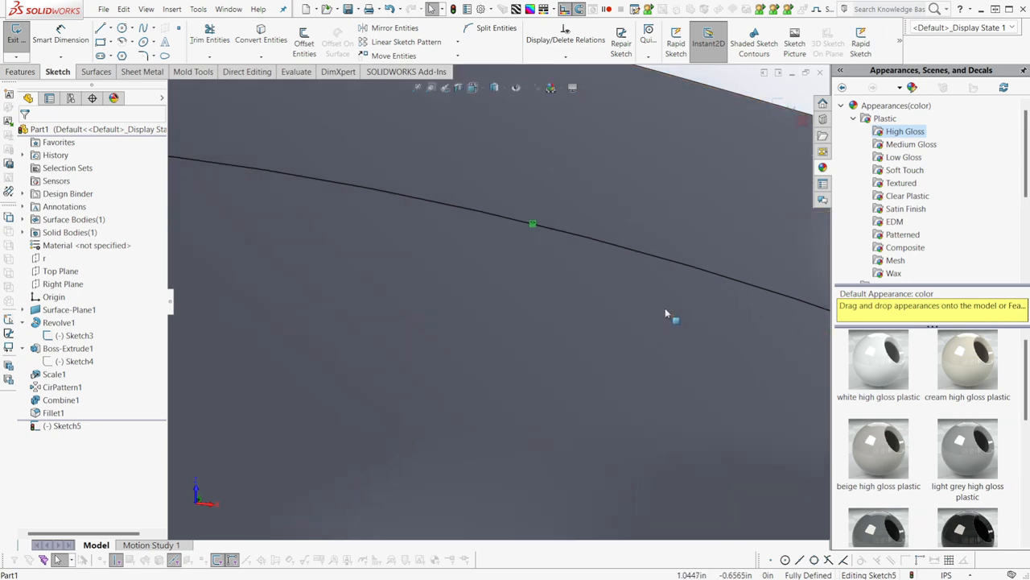
pyautogui.moveTo(582, 264); pyautogui.dragTo(622, 265, button='right')
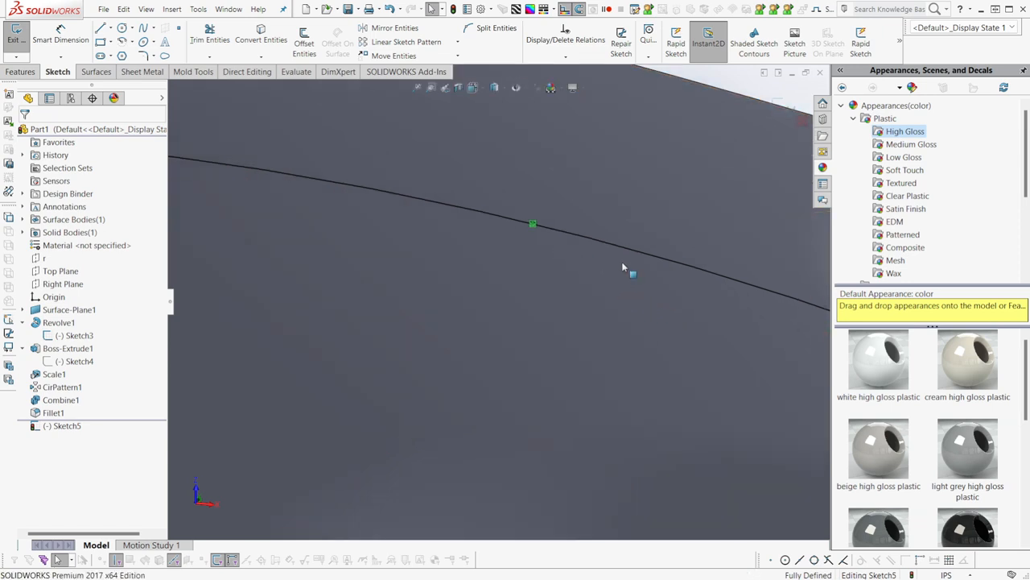
pyautogui.click(609, 232)
pyautogui.scroll(7, 684, 347)
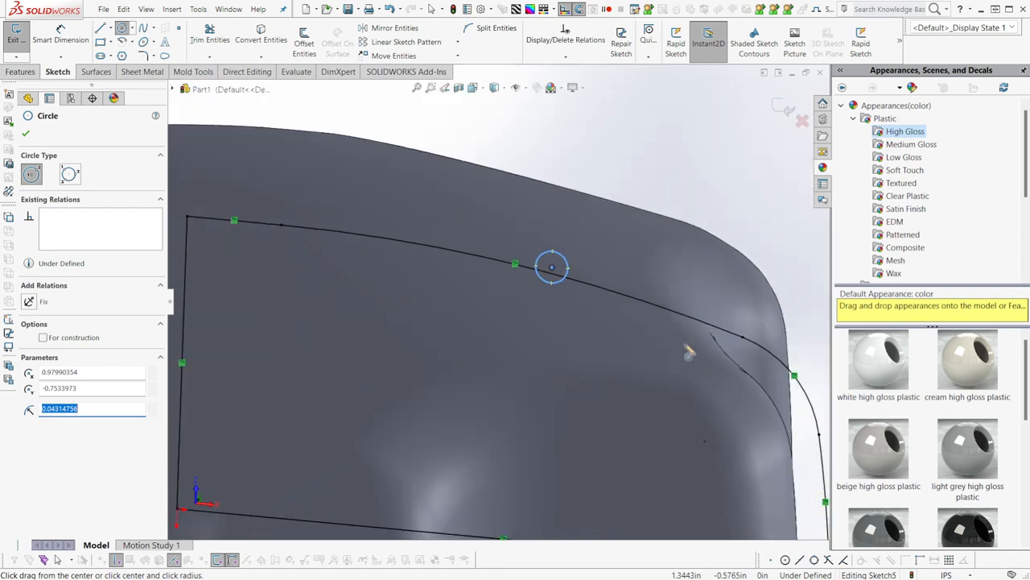
pyautogui.press('Escape')
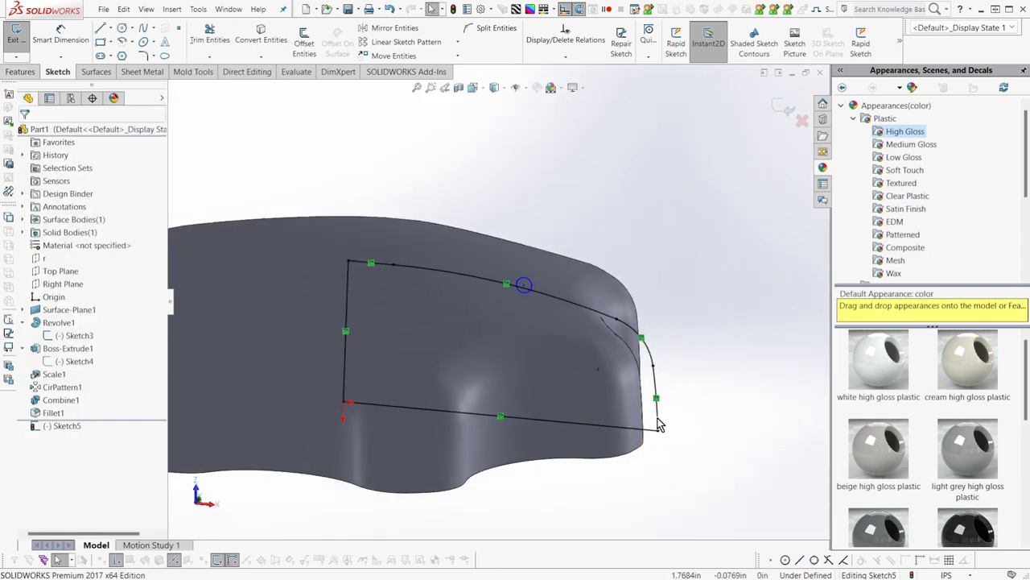
pyautogui.click(519, 290)
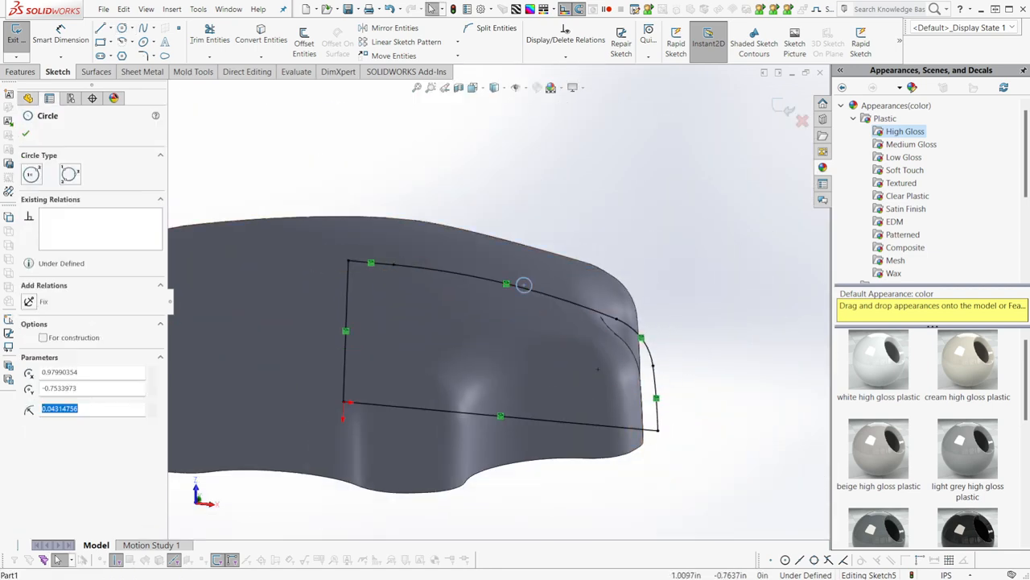
pyautogui.click(451, 273)
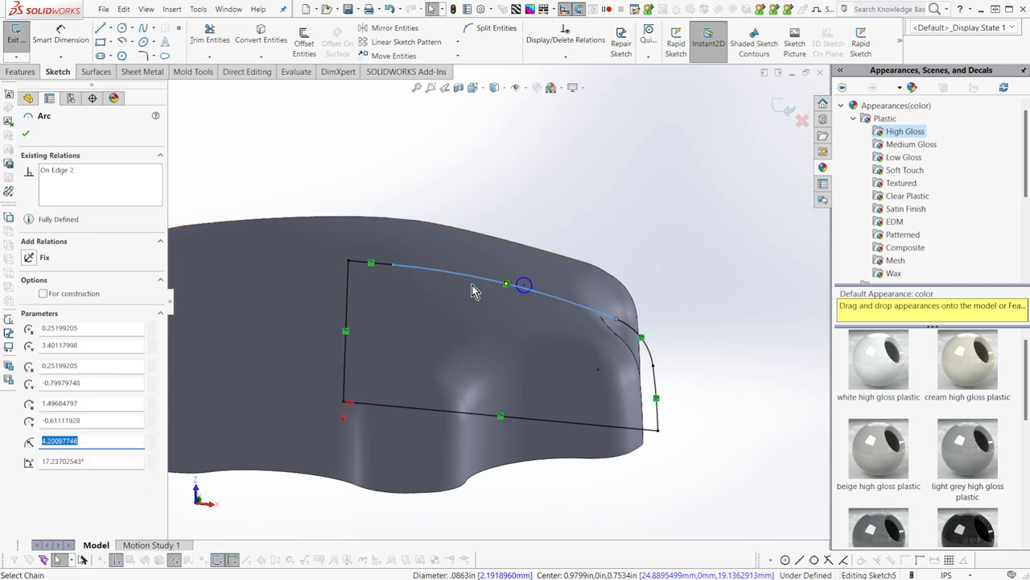
pyautogui.hotkey('ctrl', 'a')
pyautogui.click(450, 273)
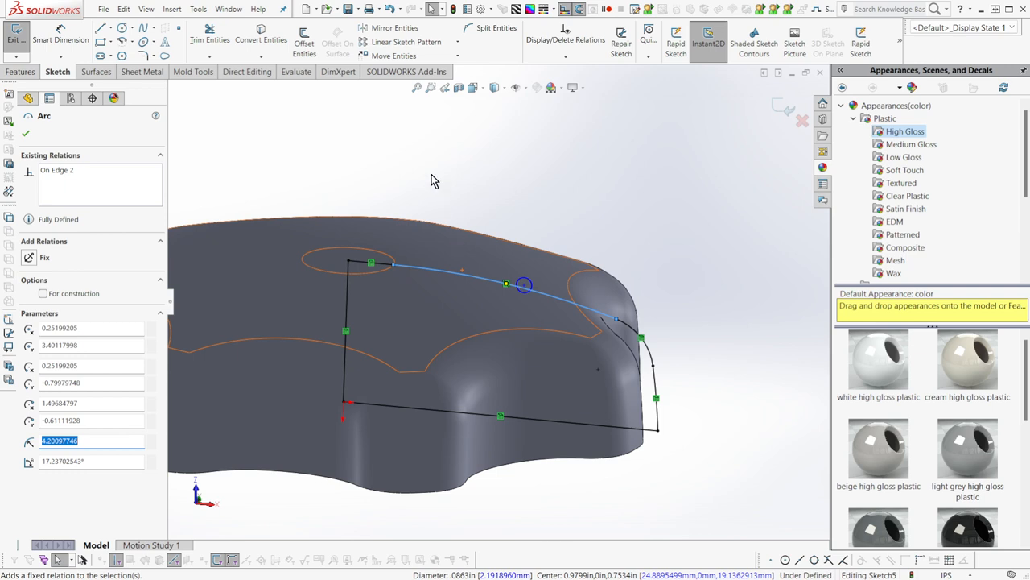
pyautogui.click(415, 141)
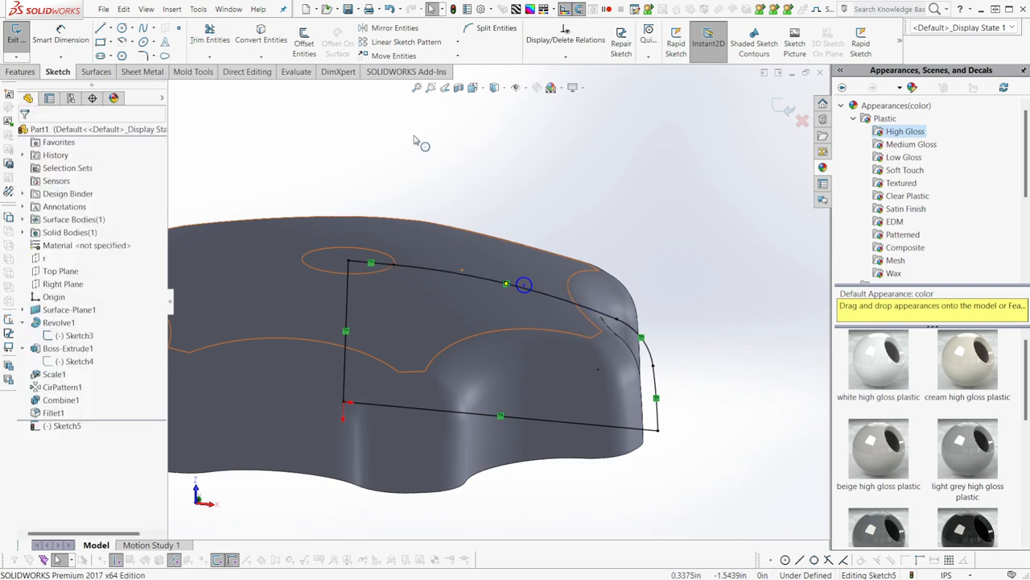
# Turn all converted profile lines and arcs into construction geometry, leaving the small circle as the only solid contour
pyautogui.click(525, 284)
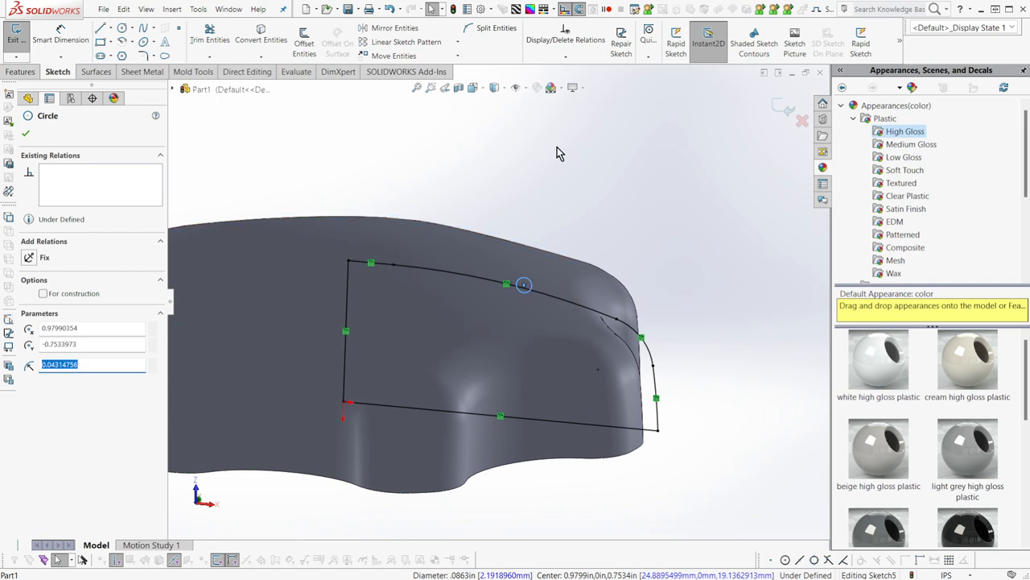
pyautogui.hotkey('ctrl', 'a')
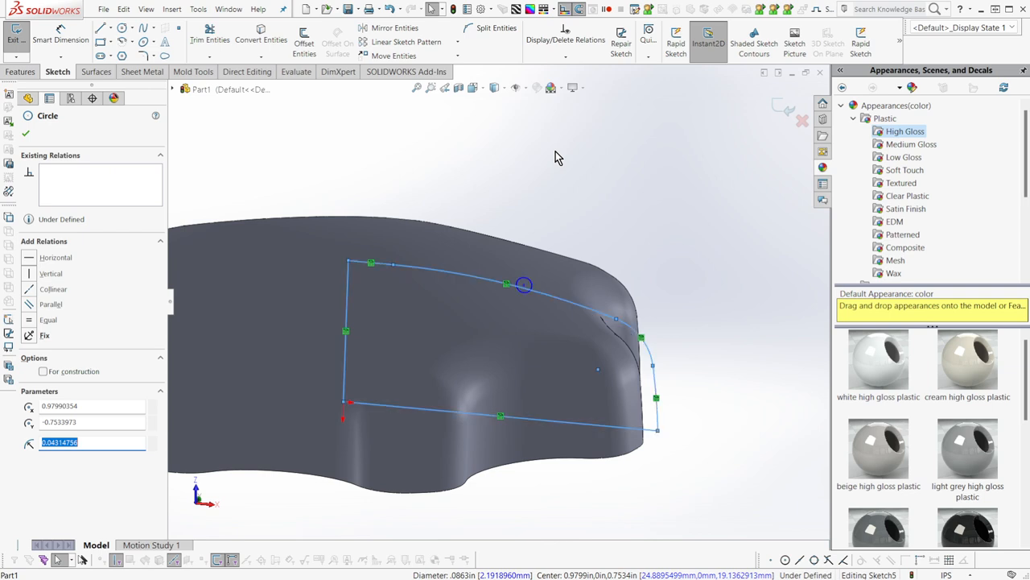
pyautogui.press('Delete')
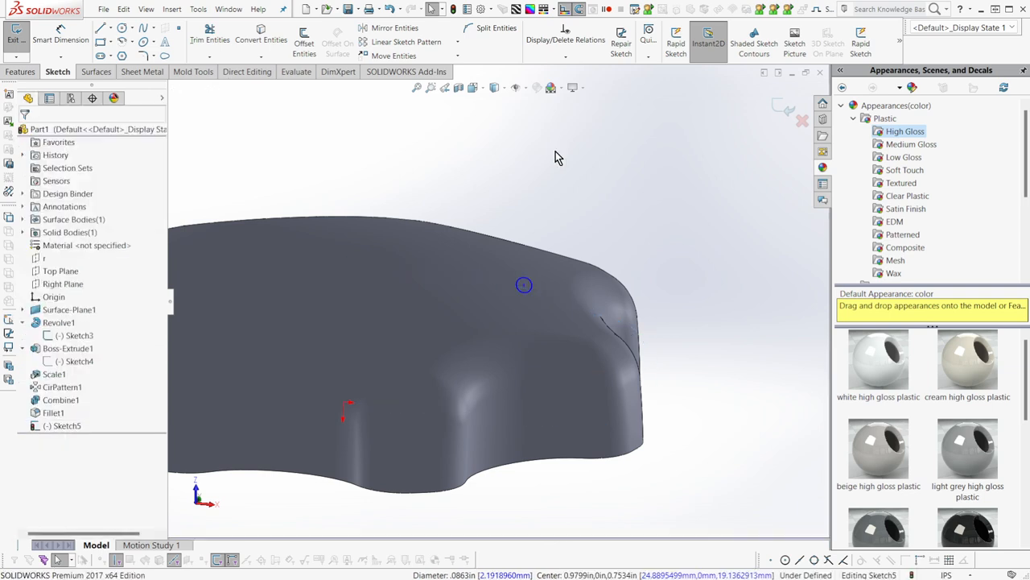
pyautogui.hotkey('ctrl', 'z')
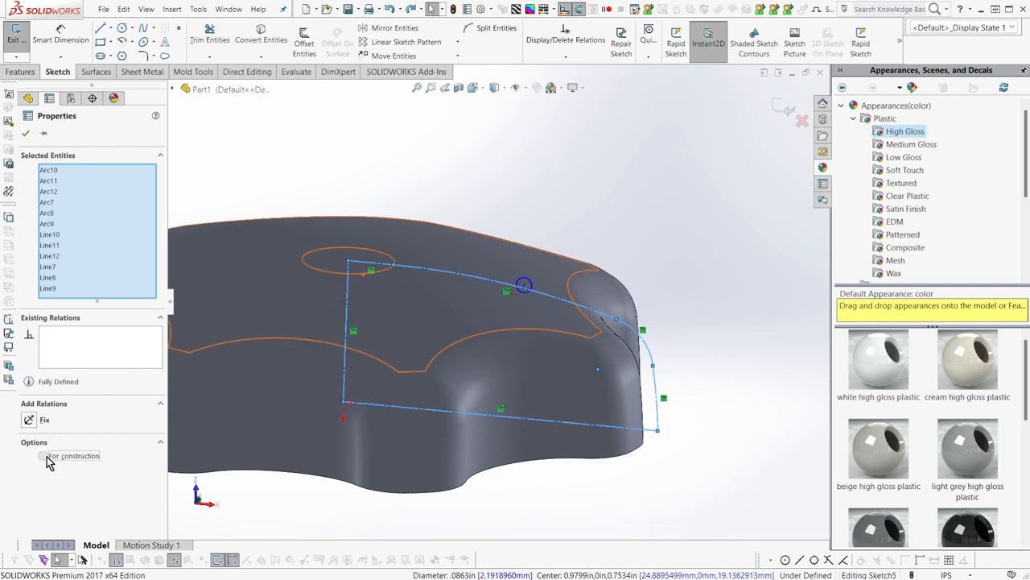
pyautogui.click(609, 227)
pyautogui.scroll(-2, 544, 318)
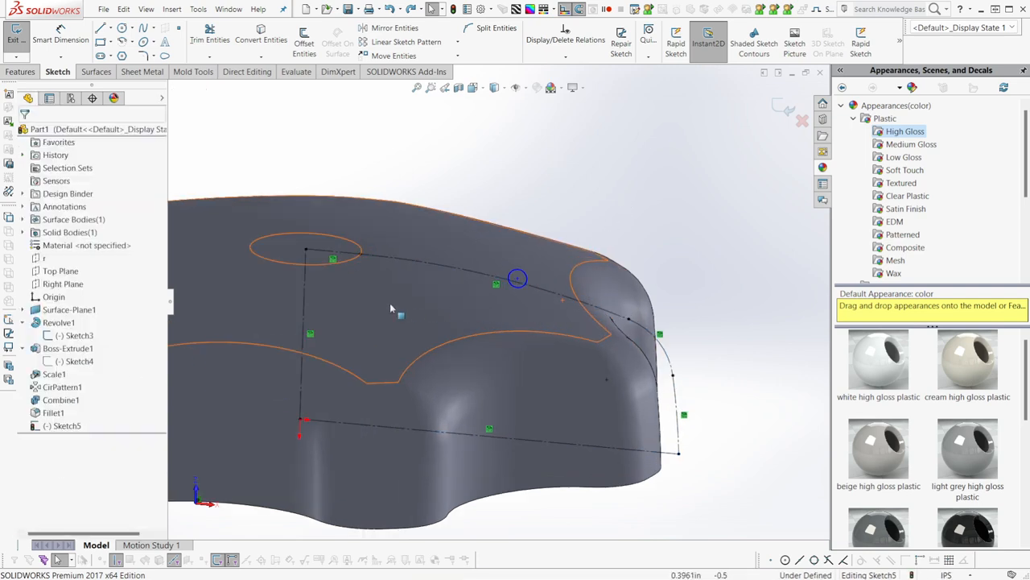
pyautogui.click(304, 290)
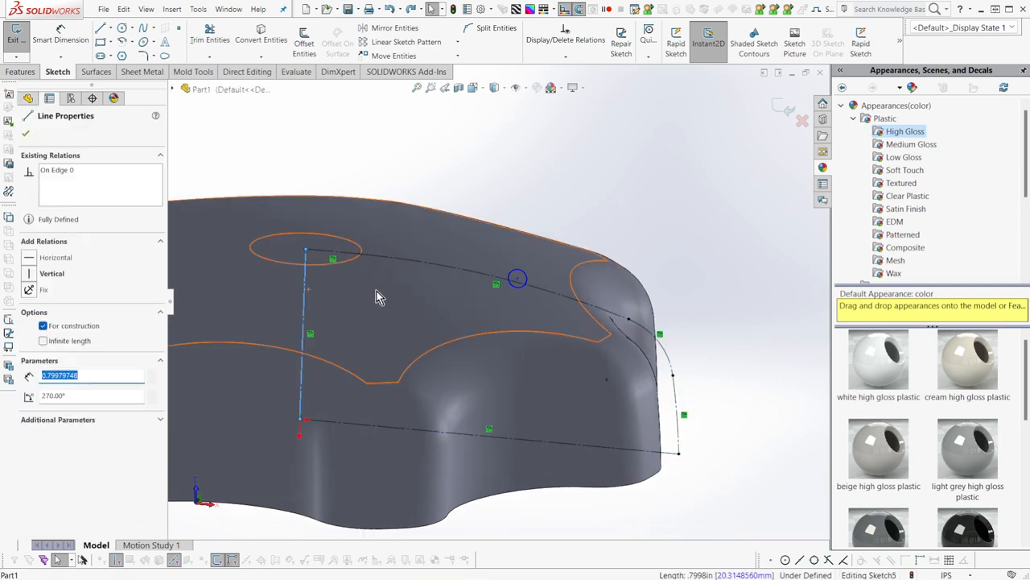
pyautogui.press('r')
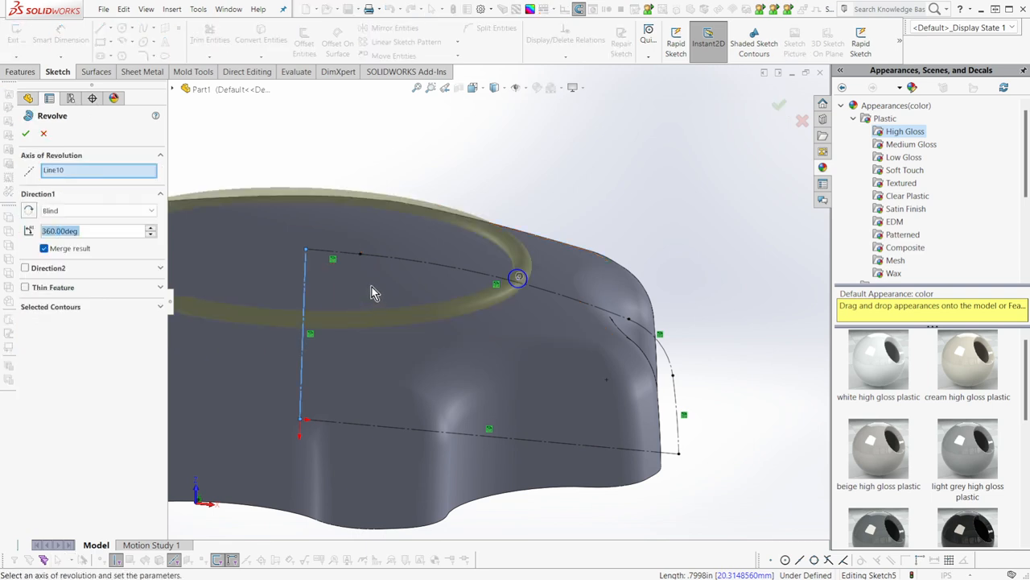
pyautogui.click(44, 135)
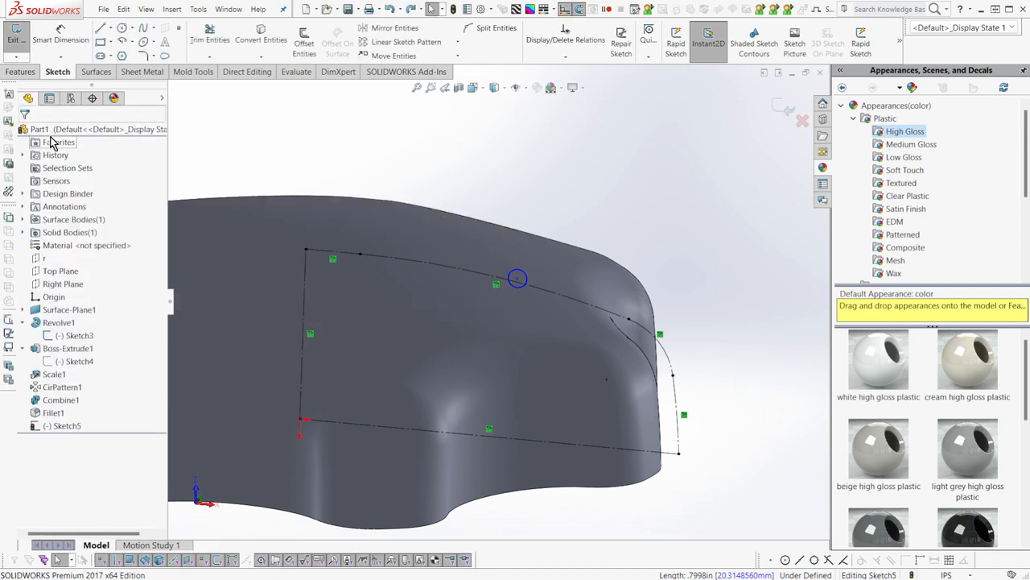
# Revolve-cut the small circle 360 degrees about the vertical construction line to carve a ring groove in the knob's dome
pyautogui.click(304, 276)
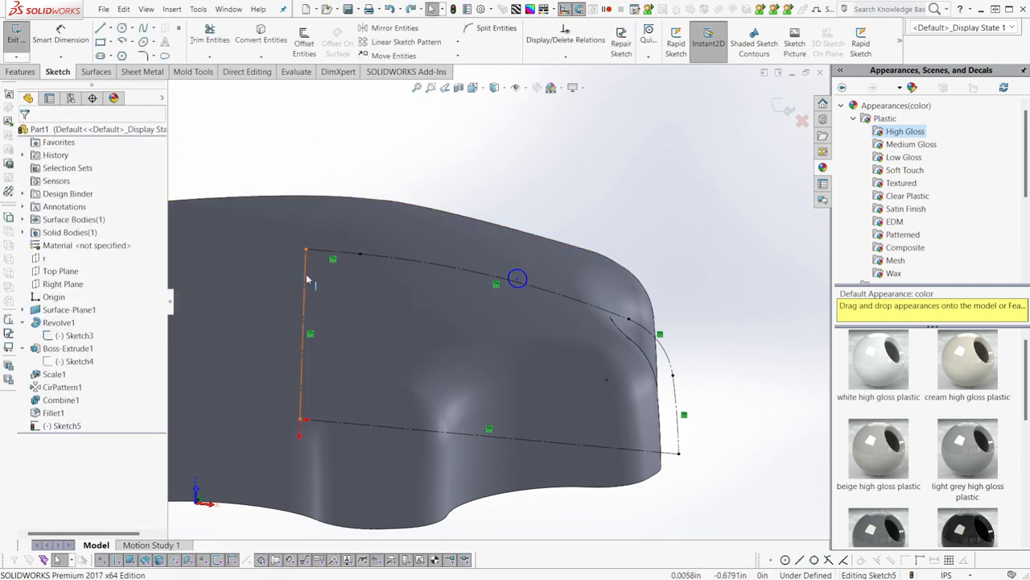
pyautogui.keyDown('ctrl'); pyautogui.click(527, 277); pyautogui.keyUp('ctrl')
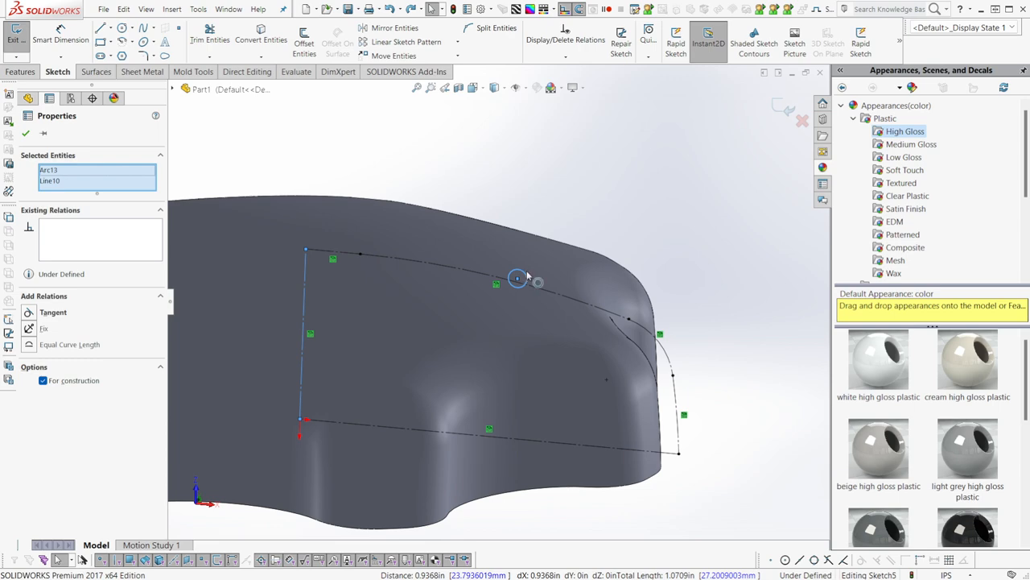
pyautogui.press('Return')
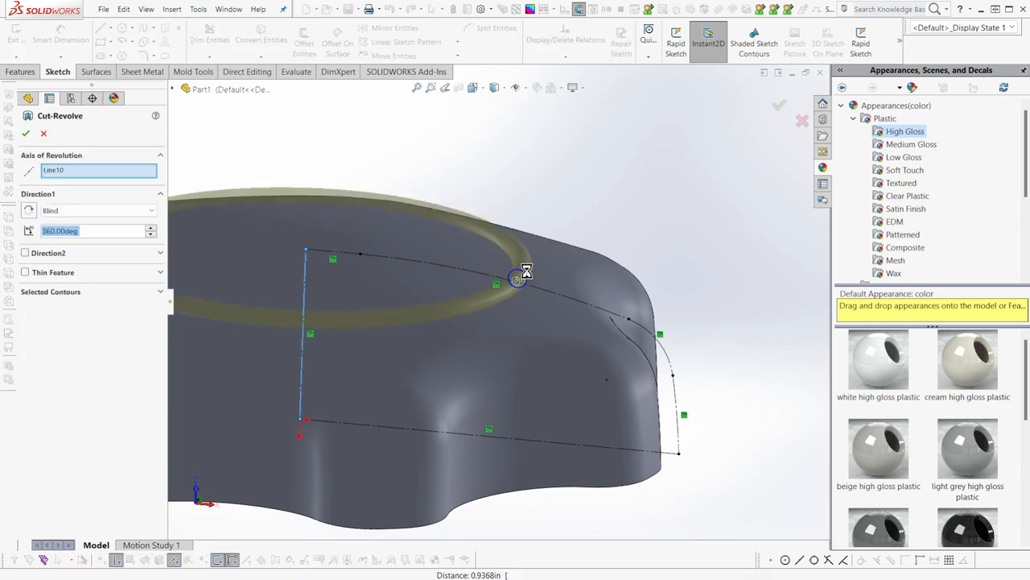
pyautogui.press('Return')
# Reopen the sketch of the ring groove cut and turn its circle into construction geometry
pyautogui.moveTo(549, 198); pyautogui.dragTo(571, 230, button='middle')
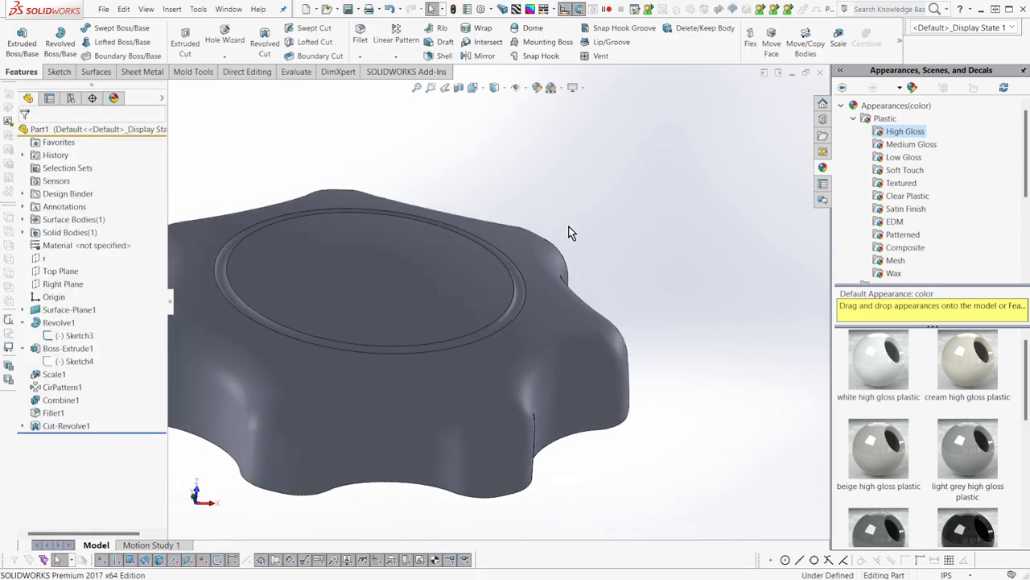
pyautogui.scroll(3, 571, 231)
pyautogui.scroll(-3, 478, 336)
pyautogui.scroll(-2, 477, 336)
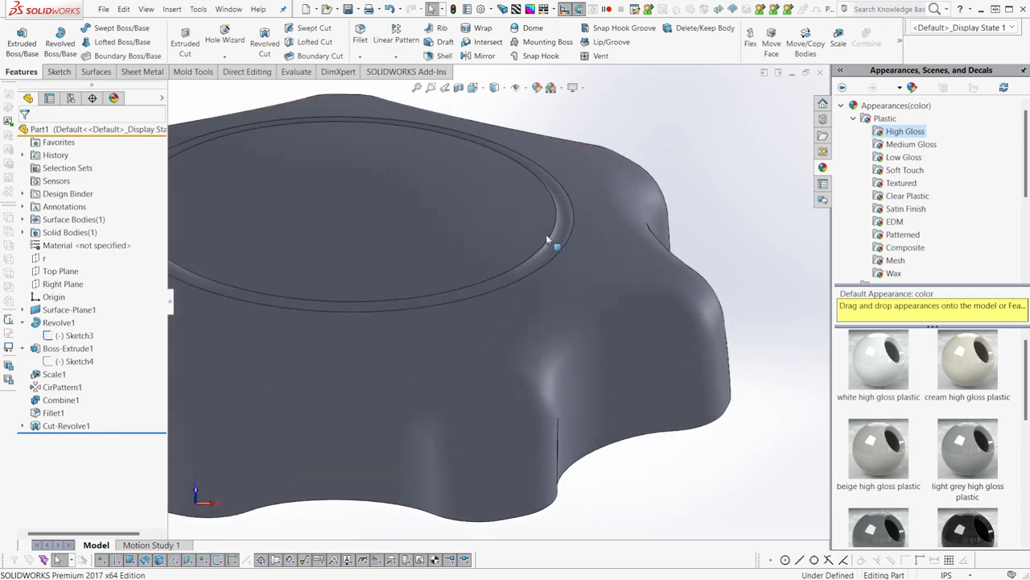
pyautogui.click(556, 234)
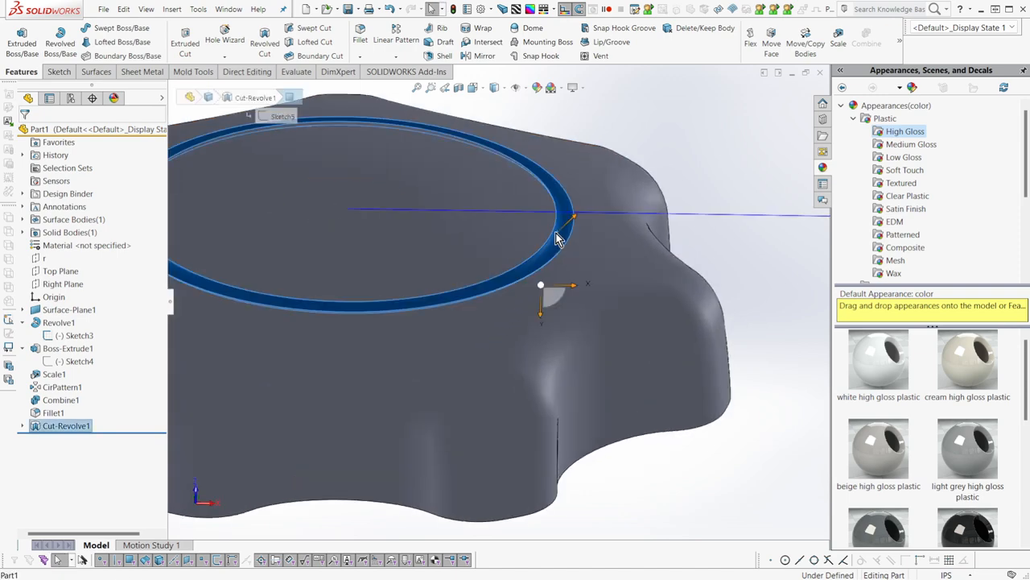
pyautogui.click(607, 183)
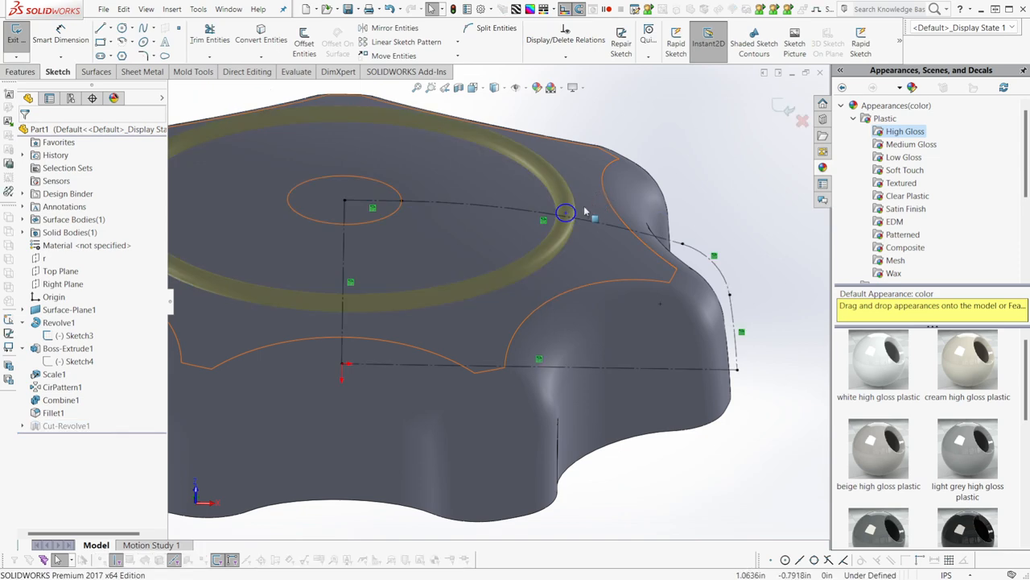
pyautogui.scroll(-1, 574, 218)
pyautogui.click(570, 220)
pyautogui.click(599, 198)
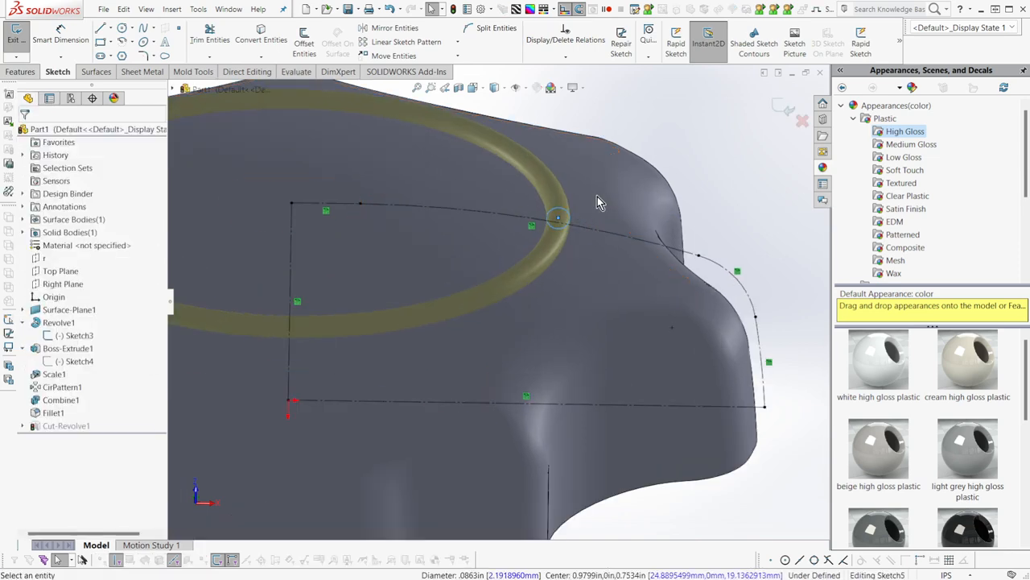
# Sketch a closed triangle beside the circle across the dome arc, and rebuild the revolved cut with this profile
pyautogui.scroll(-3, 578, 229)
pyautogui.scroll(-2, 558, 244)
pyautogui.press('l')
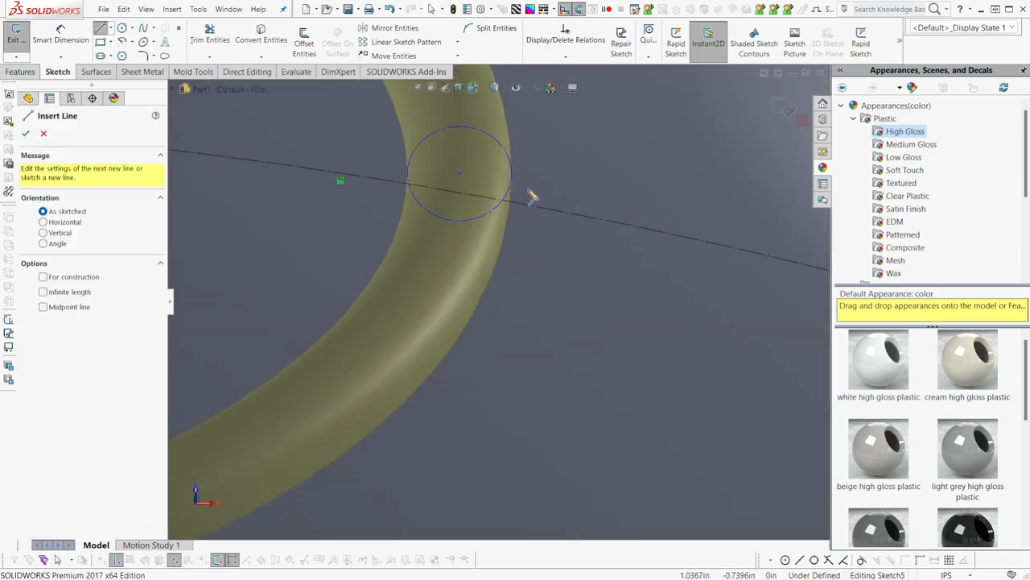
pyautogui.click(526, 186)
pyautogui.click(556, 307)
pyautogui.click(656, 206)
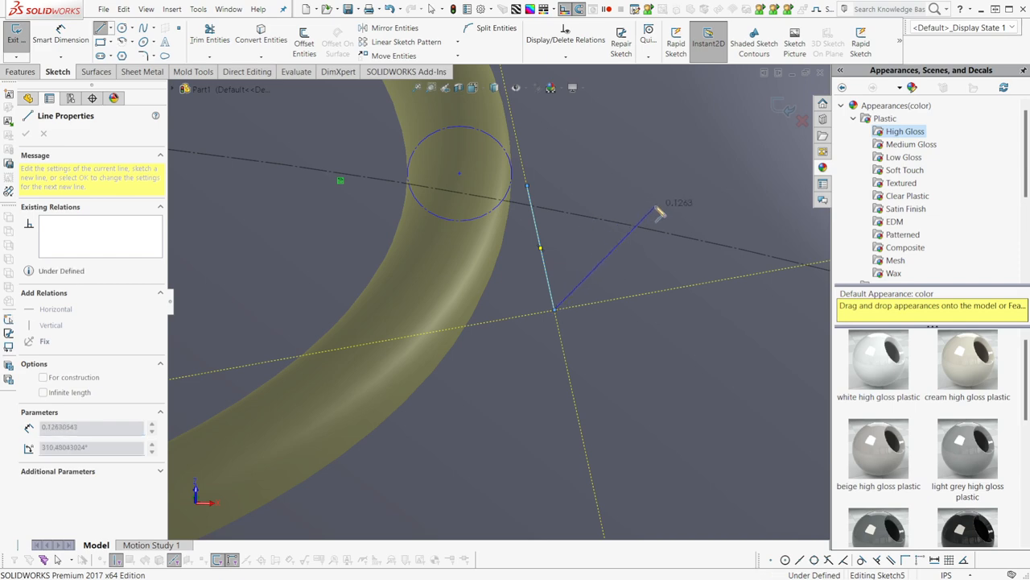
pyautogui.click(527, 187)
pyautogui.scroll(2, 616, 260)
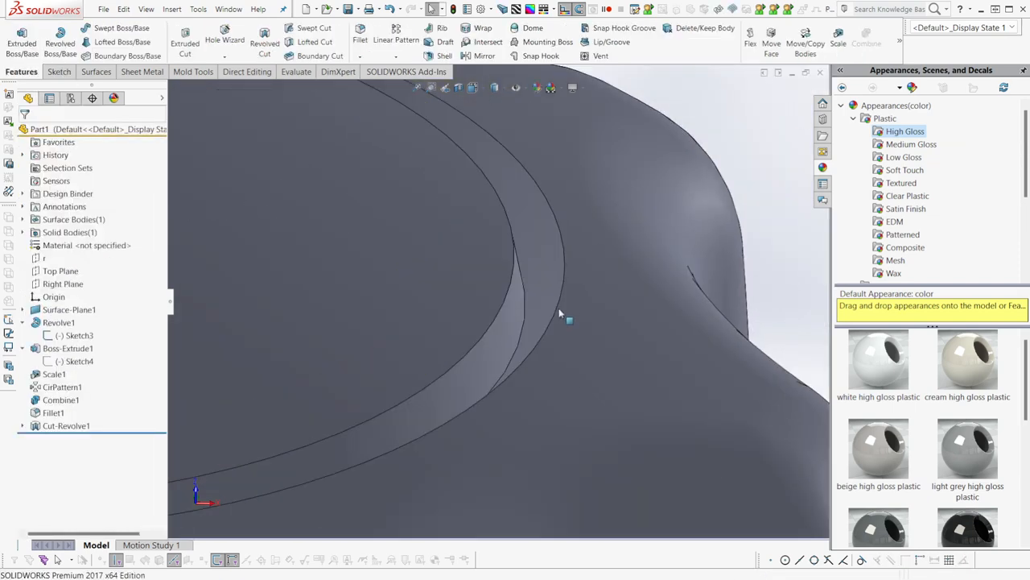
# Examine the angular ring groove up close, then the knob's underside and whole shape
pyautogui.scroll(3, 559, 307)
pyautogui.moveTo(555, 311); pyautogui.dragTo(508, 305, button='middle')
pyautogui.scroll(-3, 508, 305)
pyautogui.click(506, 296)
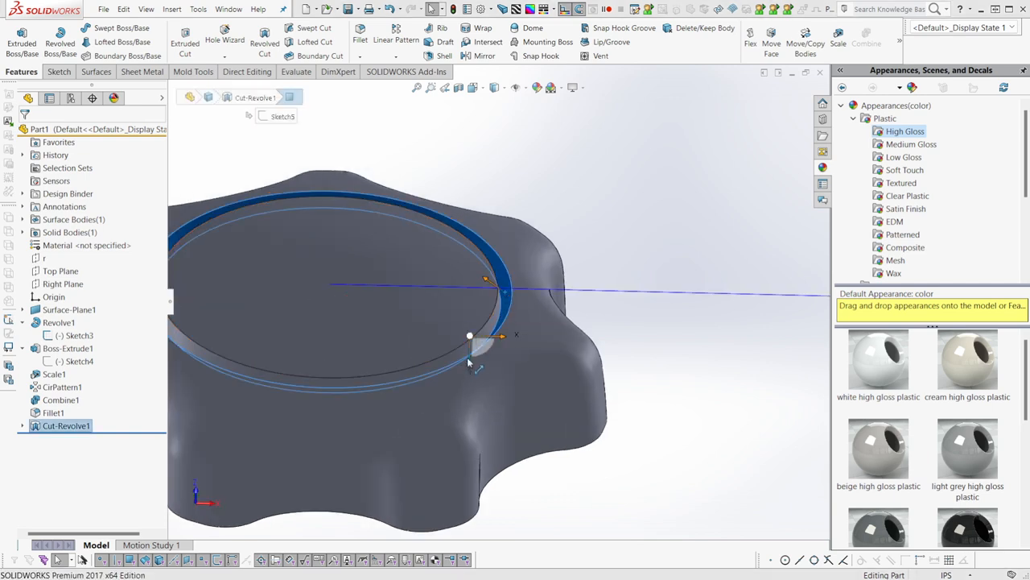
pyautogui.moveTo(483, 352); pyautogui.dragTo(491, 286, button='middle')
pyautogui.moveTo(488, 278); pyautogui.dragTo(484, 277)
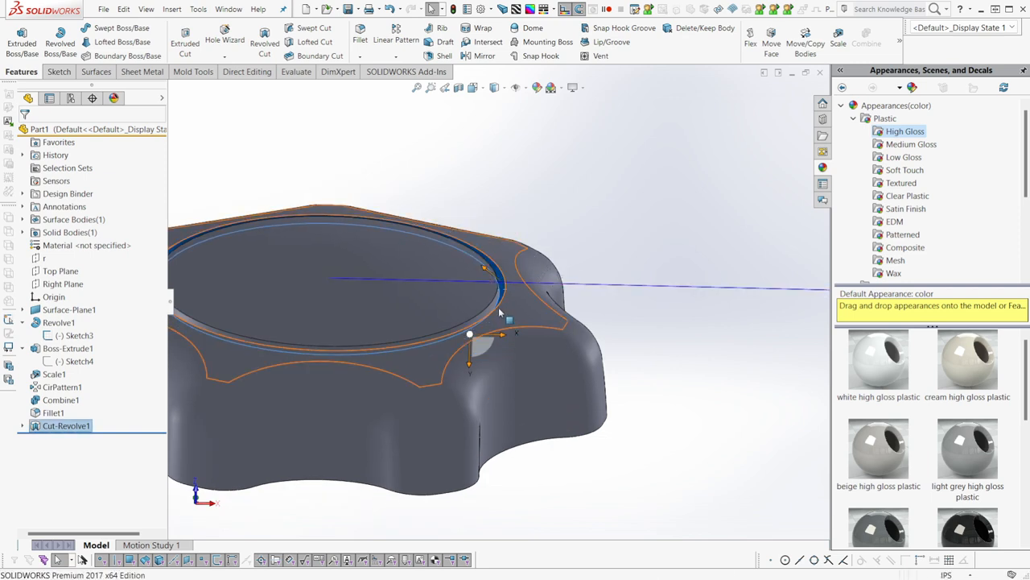
pyautogui.scroll(4, 506, 396)
pyautogui.moveTo(506, 397); pyautogui.dragTo(372, 216, button='middle')
pyautogui.click(424, 433)
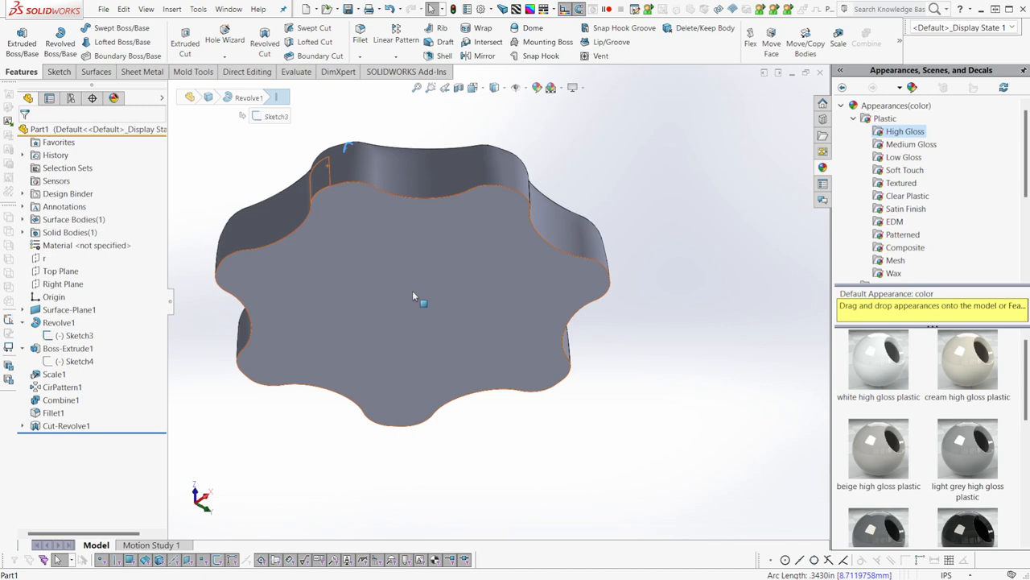
pyautogui.moveTo(427, 273); pyautogui.dragTo(486, 433, button='middle')
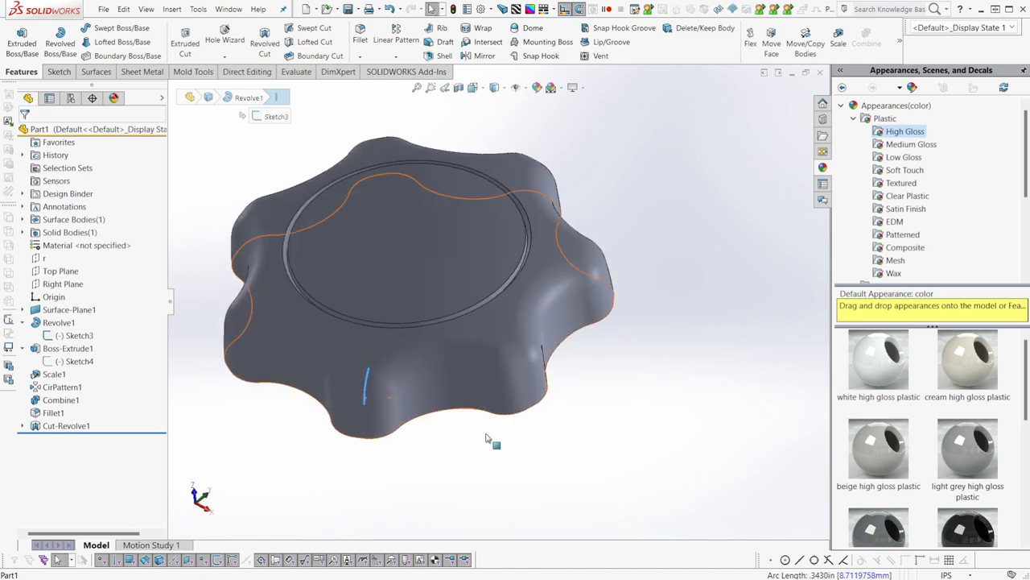
# Shift the scallop cylinder's sketch circle slightly toward the knob along its Y direction
pyautogui.scroll(3, 433, 294)
pyautogui.moveTo(431, 294); pyautogui.dragTo(483, 321, button='middle')
pyautogui.scroll(-3, 438, 271)
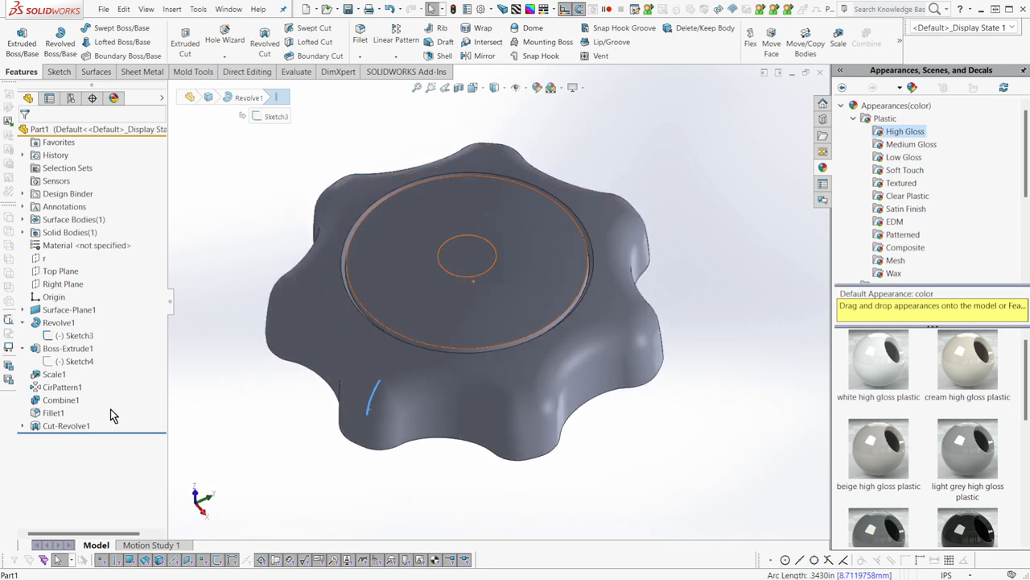
pyautogui.click(49, 361)
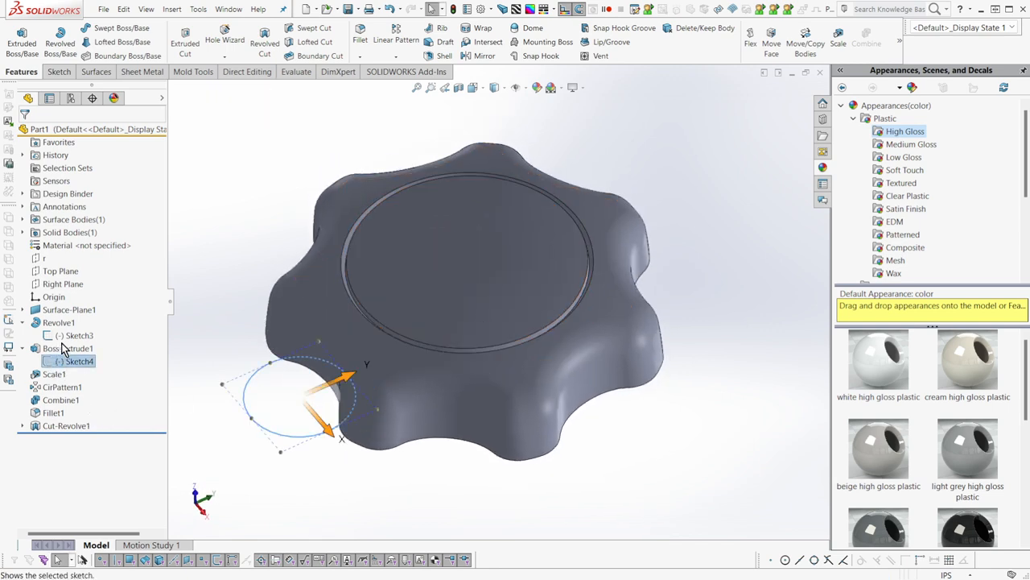
pyautogui.moveTo(348, 380); pyautogui.dragTo(352, 379)
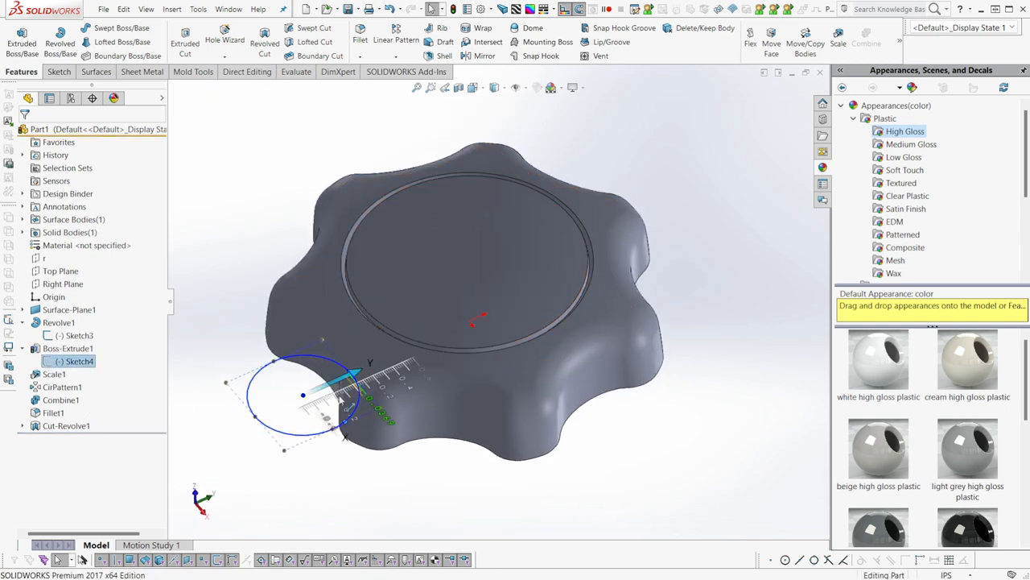
# Edit the scallop cylinder's Scale feature, setting its X and Y factors to 1, and rebuild the knob
pyautogui.click(50, 375)
pyautogui.click(58, 342)
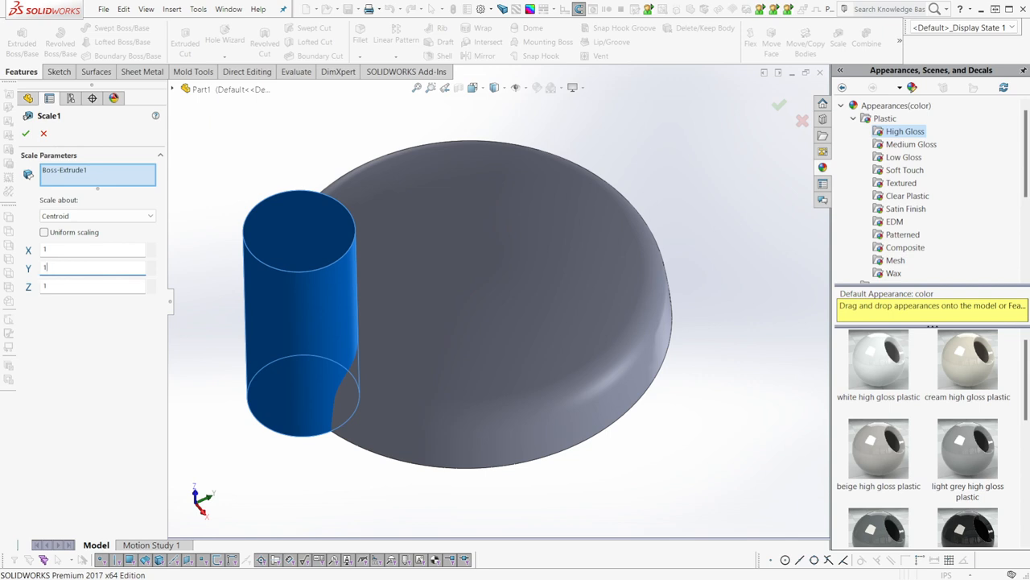
pyautogui.click(29, 135)
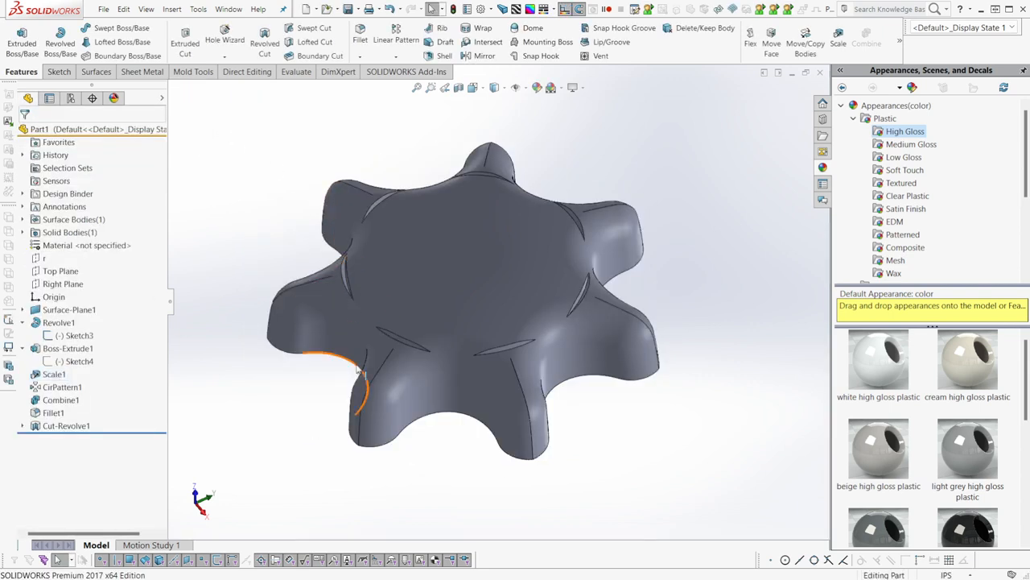
# Move the scallop sketch circle outward along its Y direction so the seven scallops cut less deeply into the knob
pyautogui.click(319, 342)
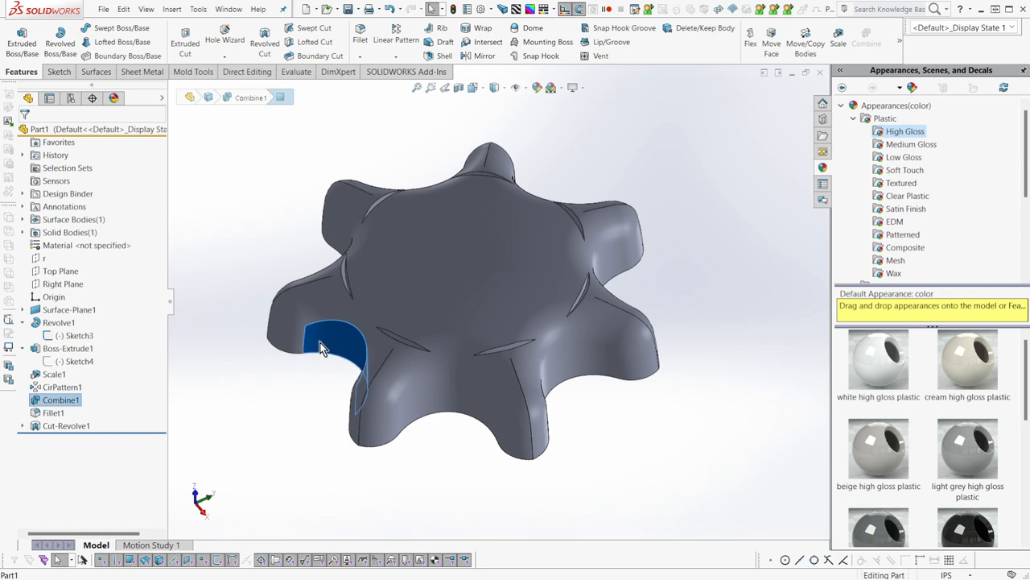
pyautogui.click(50, 363)
pyautogui.moveTo(342, 377); pyautogui.dragTo(330, 391)
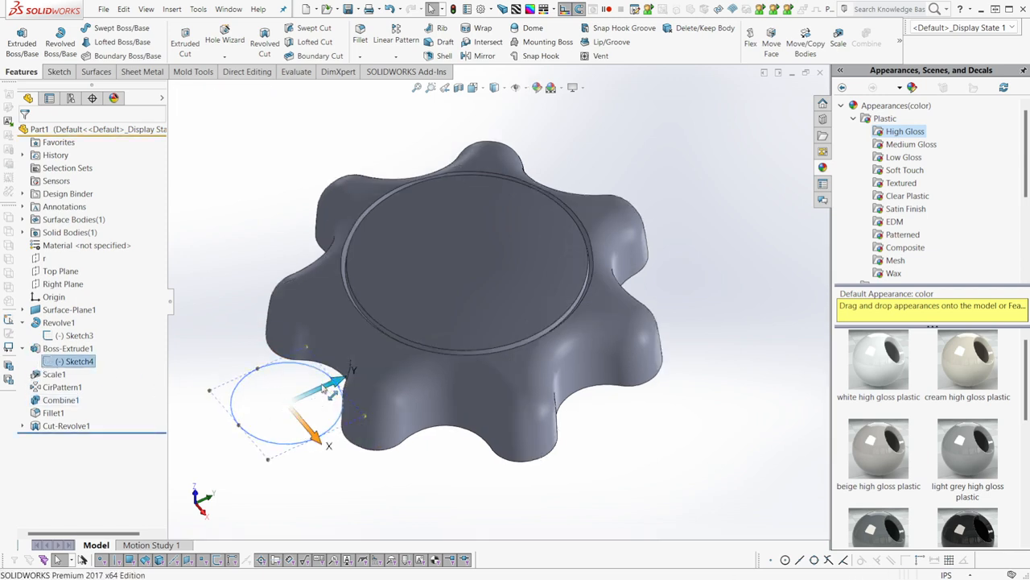
pyautogui.moveTo(479, 399)
pyautogui.mouseDown(button='middle')
pyautogui.moveTo(474, 476)
pyautogui.moveTo(473, 412)
pyautogui.moveTo(485, 496)
pyautogui.moveTo(496, 351)
pyautogui.moveTo(475, 403)
pyautogui.mouseUp(button='middle')
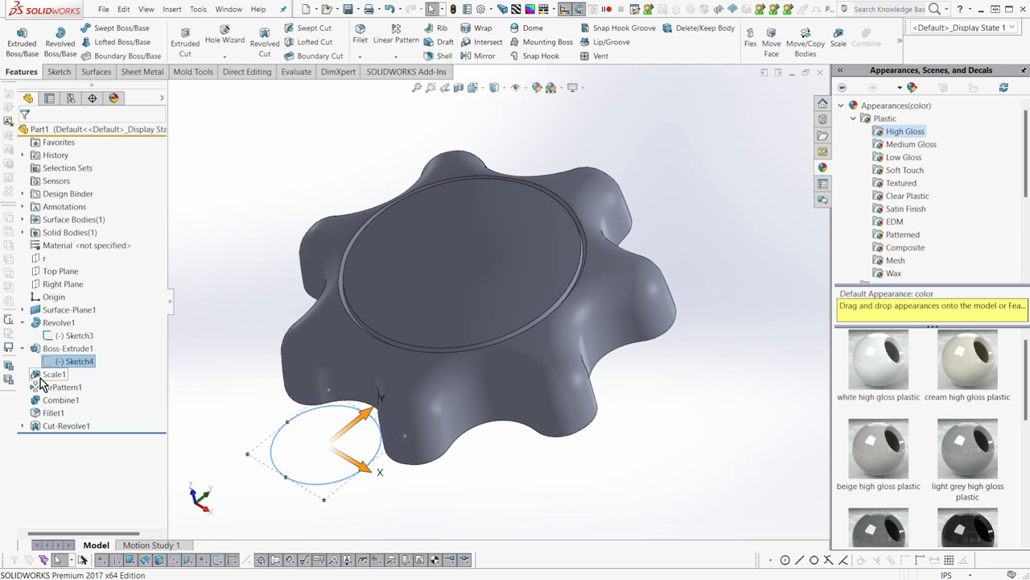
# Reopen the fillet on the lobes and scallops for editing and change its profile to Conic Rho
pyautogui.click(50, 413)
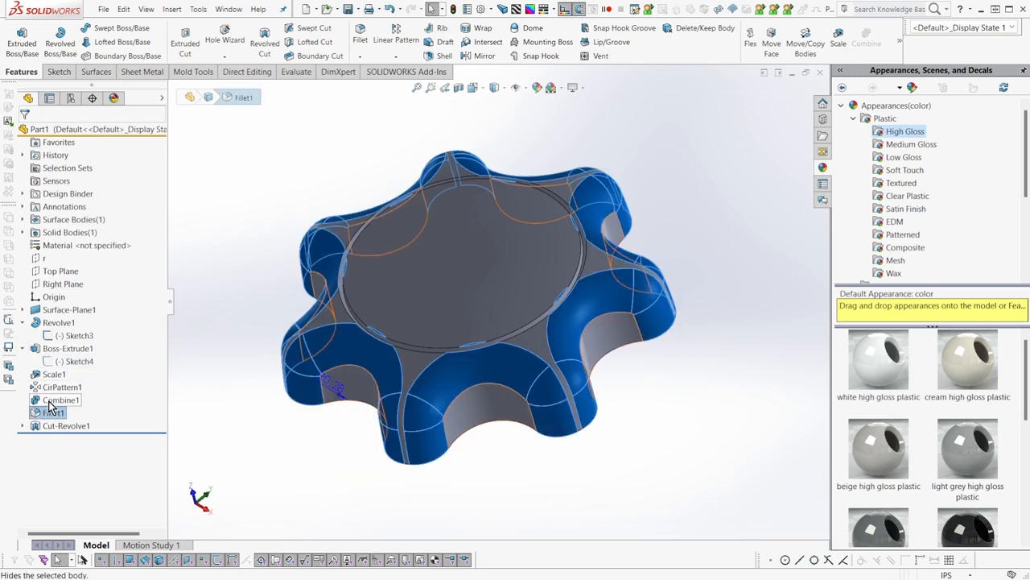
pyautogui.click(58, 382)
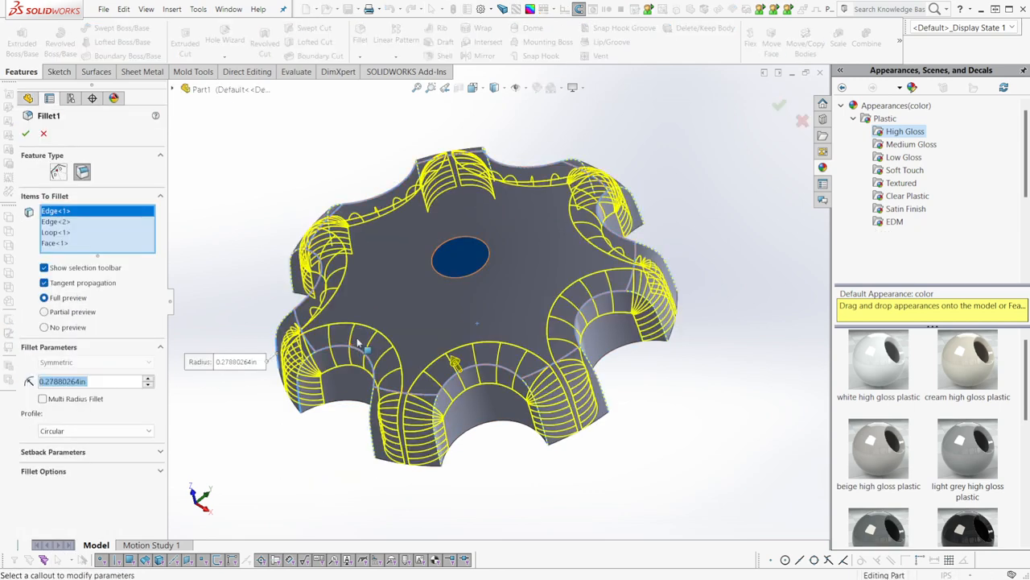
pyautogui.moveTo(356, 344); pyautogui.dragTo(394, 326, button='middle')
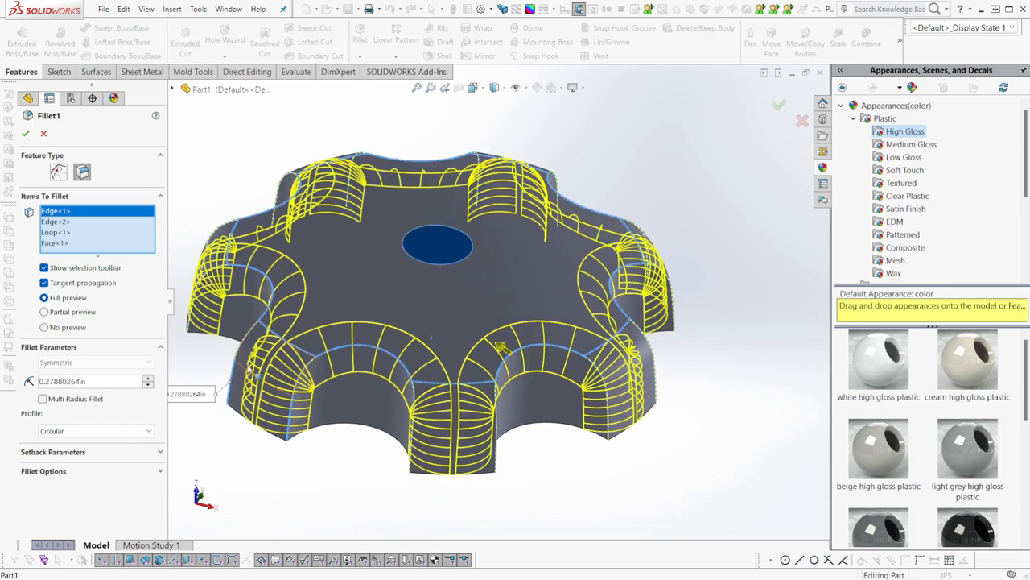
pyautogui.click(44, 471)
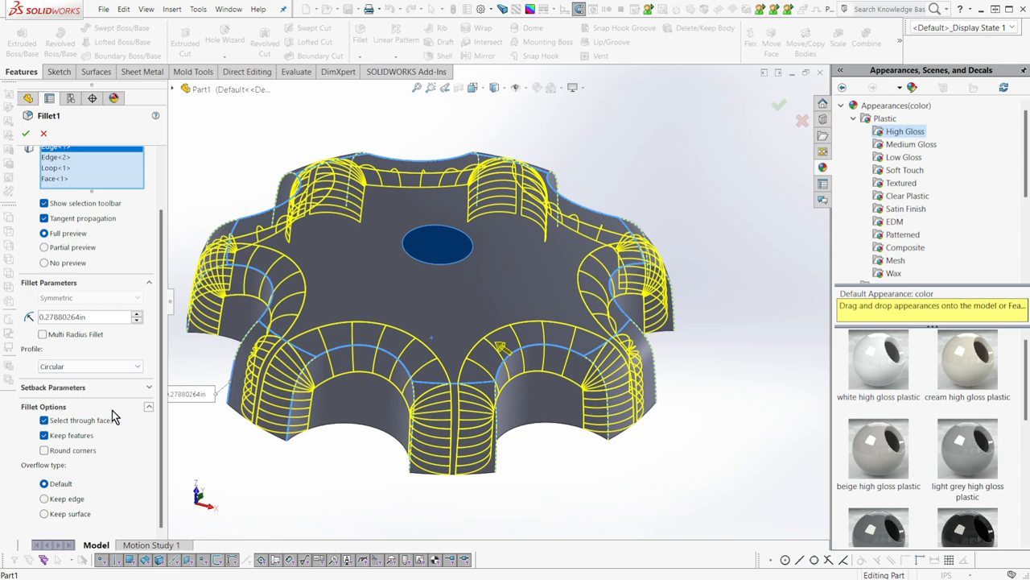
pyautogui.click(148, 406)
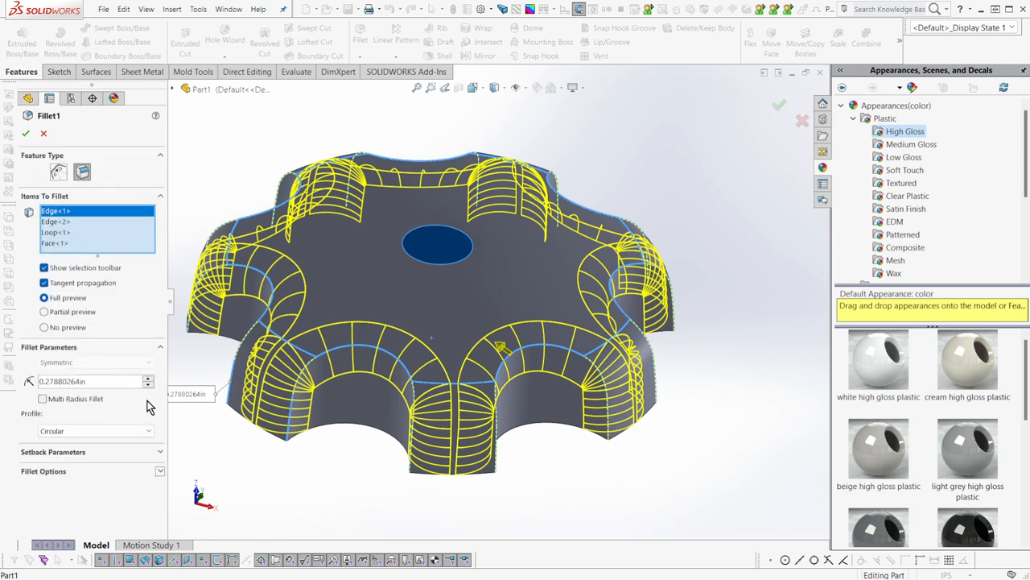
pyautogui.click(79, 449)
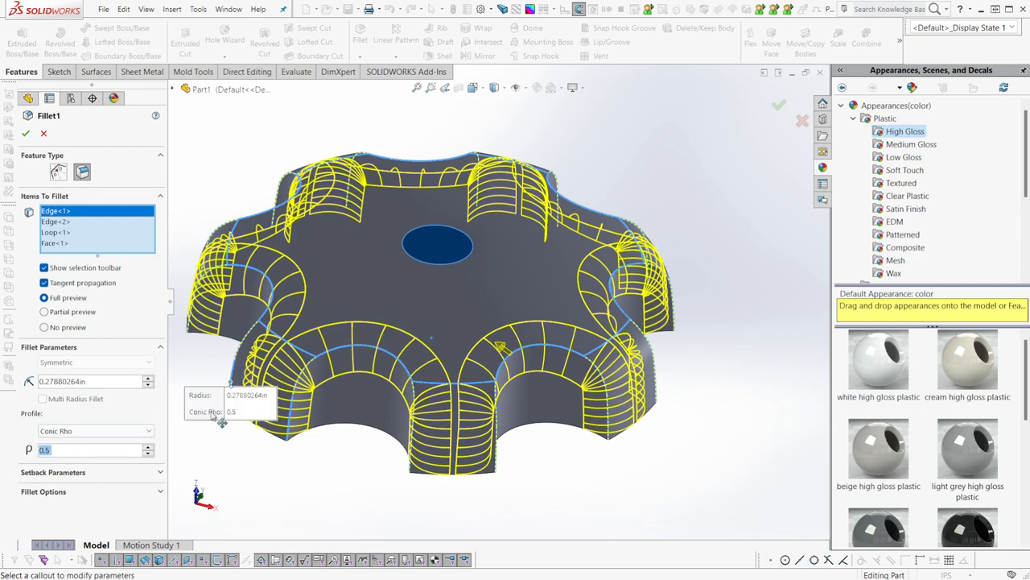
# Try a rho of 0.75 for the conic fillet, reduce it to 0.65, and inspect the preview on one lobe
pyautogui.moveTo(252, 445); pyautogui.dragTo(274, 435, button='middle')
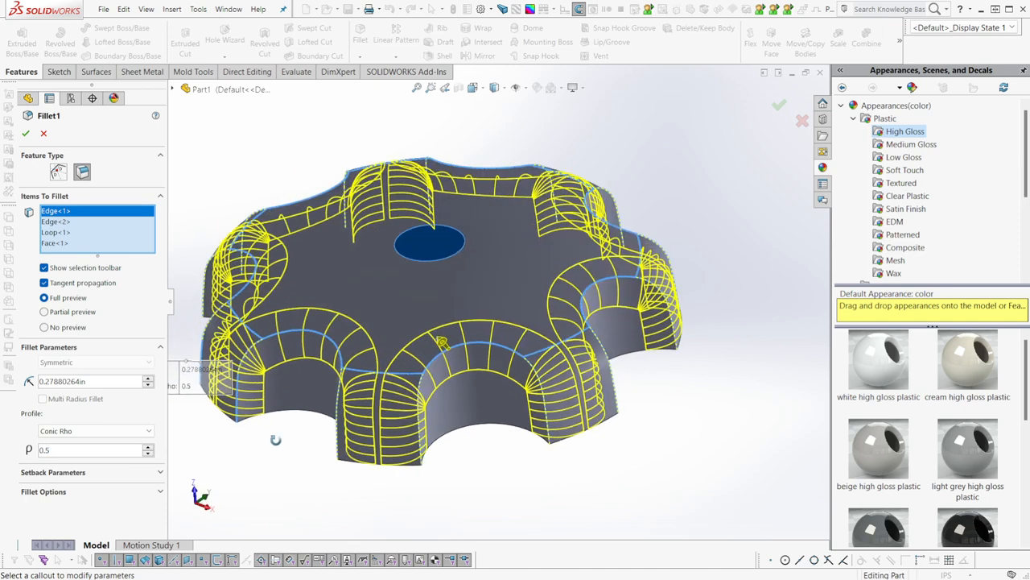
pyautogui.click(147, 448)
pyautogui.click(147, 448)
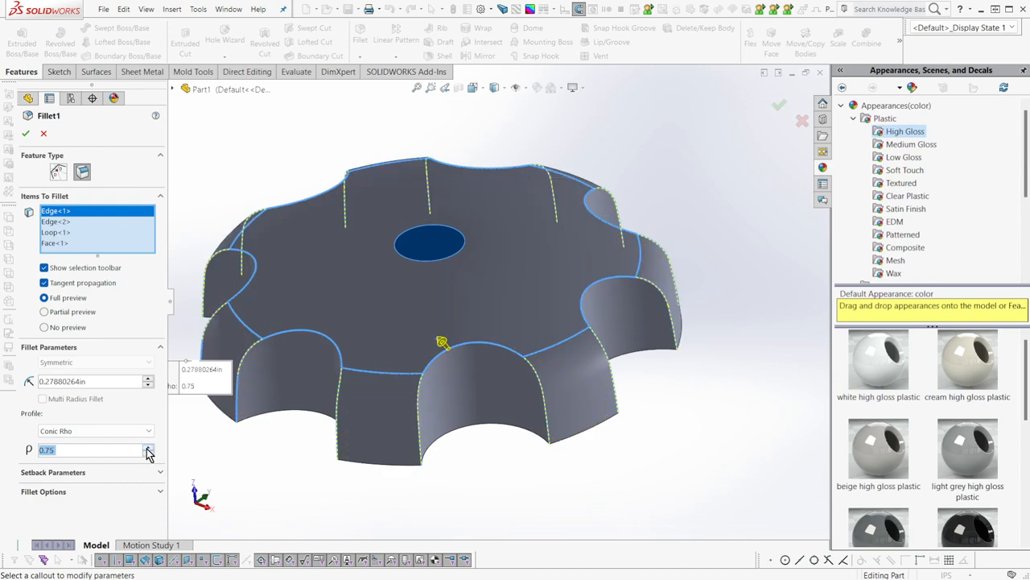
pyautogui.click(148, 454)
pyautogui.click(148, 454)
pyautogui.moveTo(451, 435); pyautogui.dragTo(471, 384, button='middle')
pyautogui.scroll(-5, 785, 410)
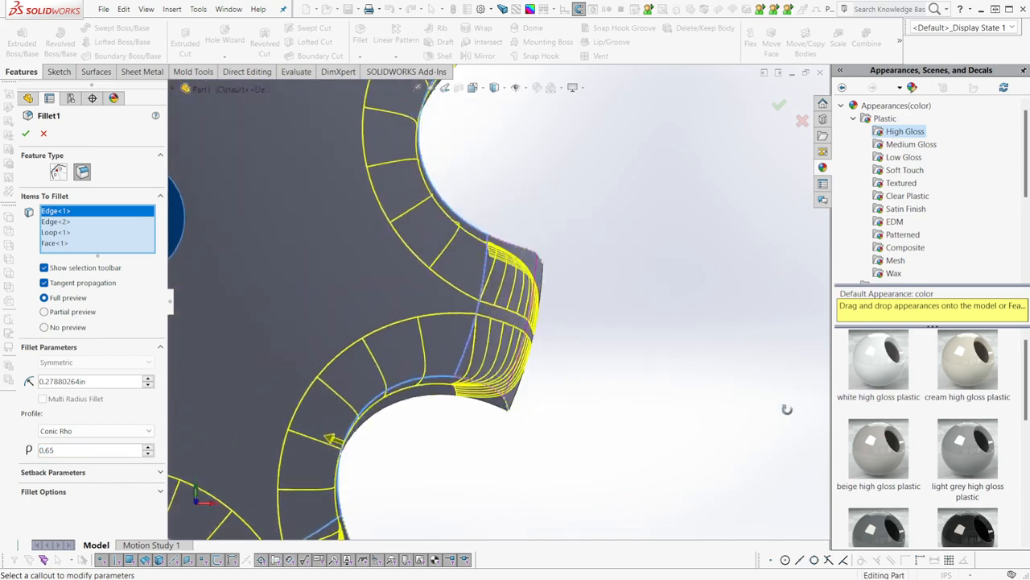
pyautogui.scroll(-3, 536, 363)
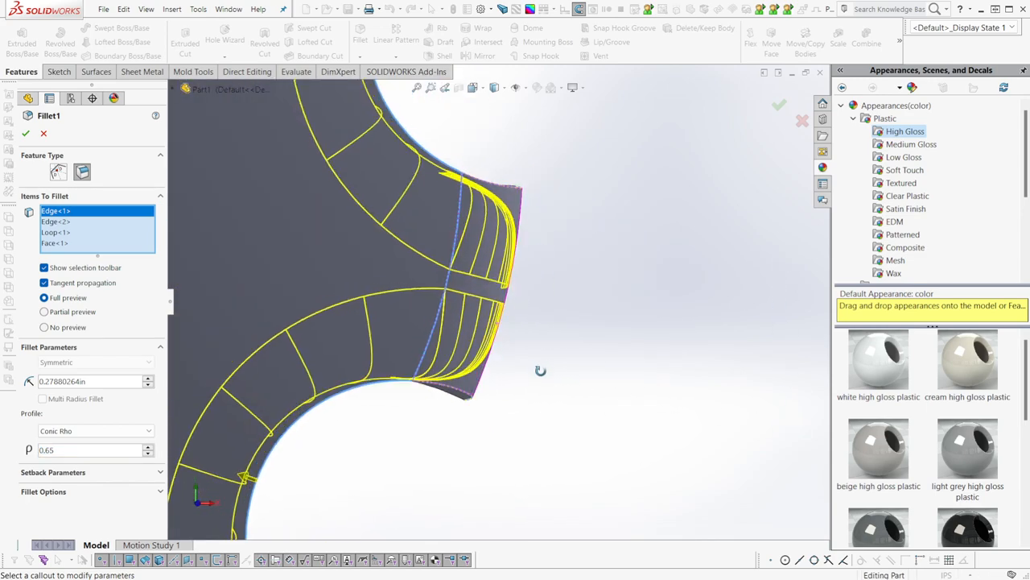
pyautogui.scroll(-3, 451, 358)
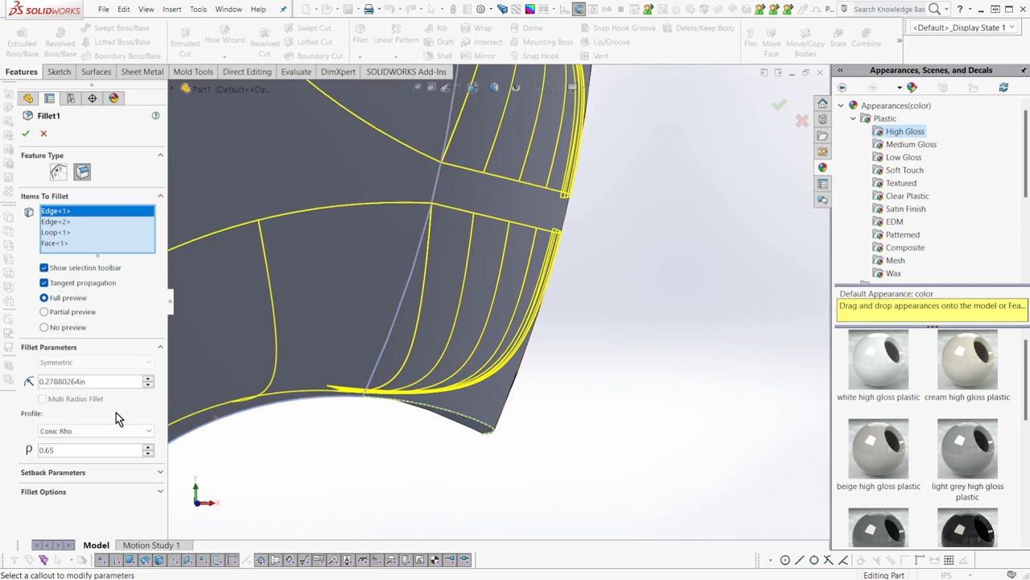
# Lower the conic fillet's rho to 0.1 and rebuild the knob with this profile
pyautogui.click(148, 454)
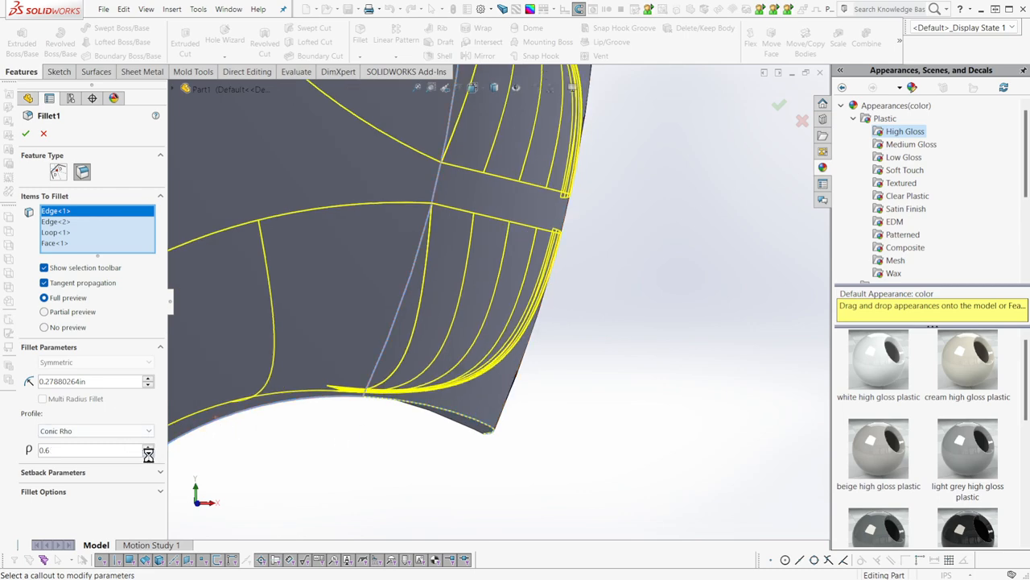
pyautogui.click(148, 454)
pyautogui.click(148, 454)
pyautogui.click(148, 454)
pyautogui.click(148, 454)
pyautogui.click(149, 454)
pyautogui.click(148, 454)
pyautogui.click(148, 454)
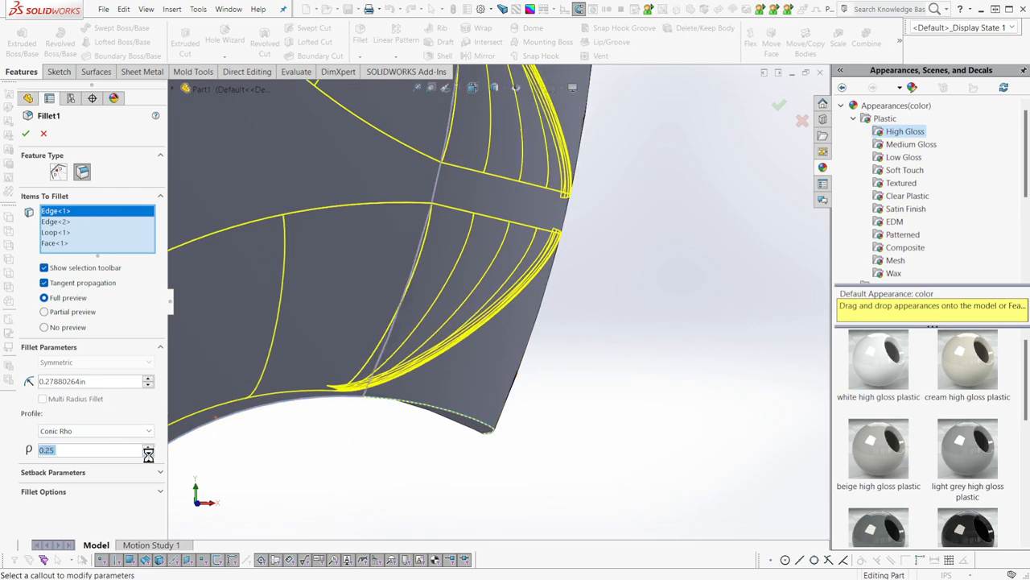
pyautogui.click(148, 454)
pyautogui.click(148, 454)
pyautogui.click(148, 454)
pyautogui.press('Return')
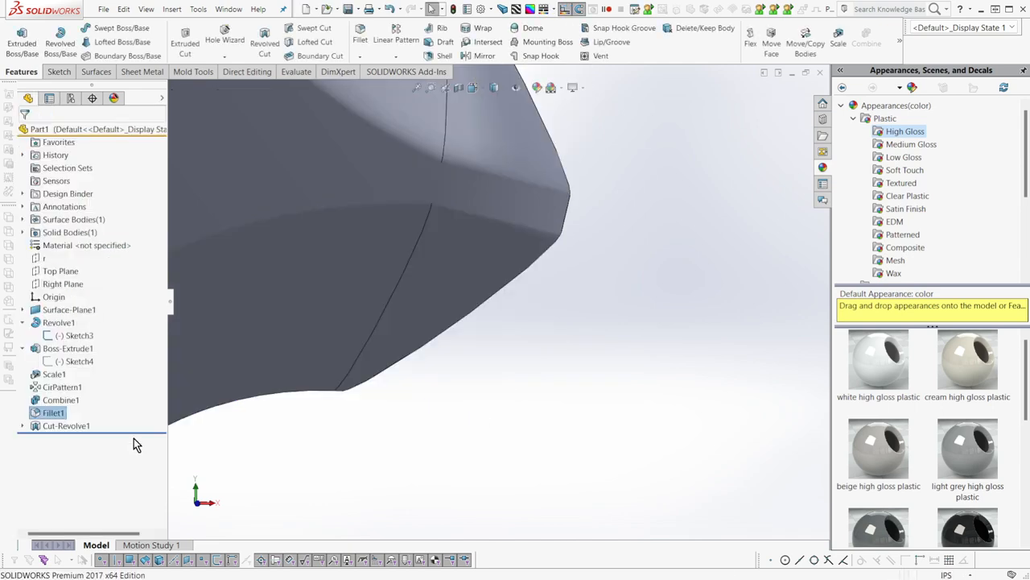
# Examine the conic fillet on the lobe corners up close, then the scallops around the knob's side
pyautogui.scroll(2, 359, 400)
pyautogui.moveTo(359, 400); pyautogui.dragTo(368, 227, button='middle')
pyautogui.scroll(2, 370, 266)
pyautogui.moveTo(370, 295); pyautogui.dragTo(320, 322, button='middle')
pyautogui.scroll(1, 326, 330)
pyautogui.moveTo(346, 363); pyautogui.dragTo(352, 270, button='middle')
pyautogui.moveTo(385, 404)
pyautogui.mouseDown(button='middle')
pyautogui.moveTo(391, 467)
pyautogui.moveTo(378, 354)
pyautogui.mouseUp(button='middle')
pyautogui.scroll(2, 391, 410)
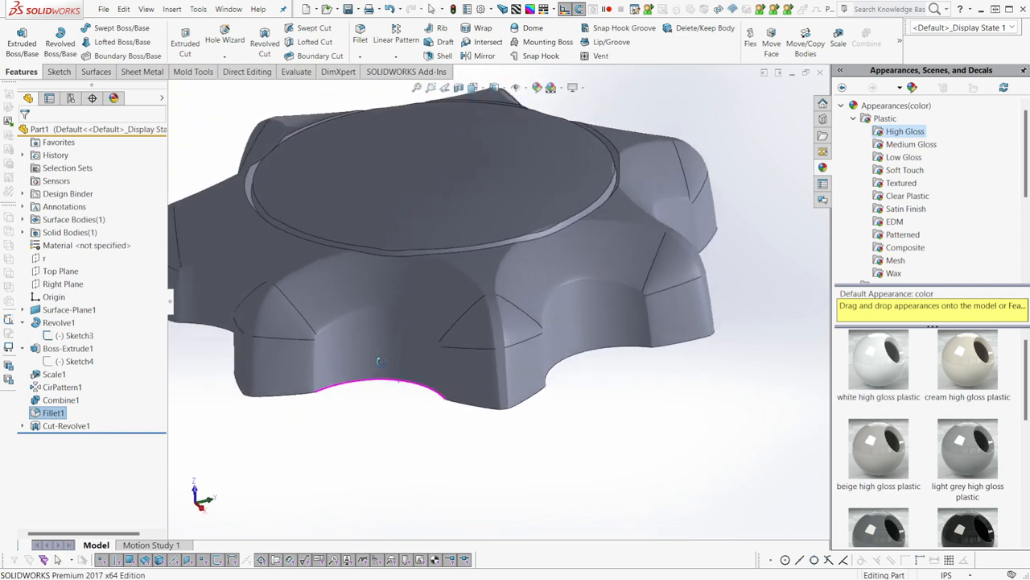
# Nudge the scallop cylinder's sketch circle slightly further outward along its Y direction and inspect the lobe corners
pyautogui.click(65, 363)
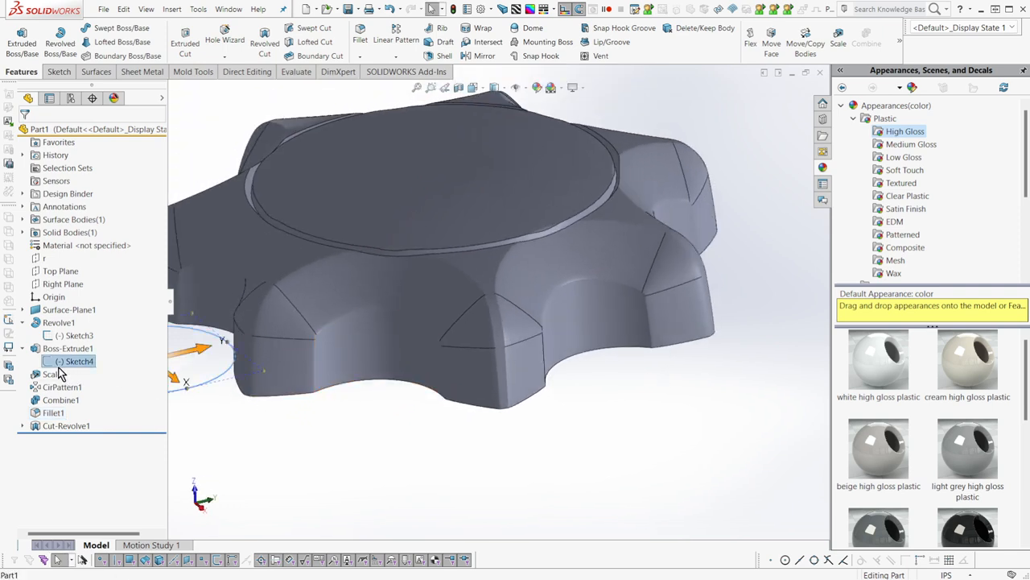
pyautogui.scroll(2, 351, 385)
pyautogui.moveTo(356, 387); pyautogui.dragTo(372, 436, button='middle')
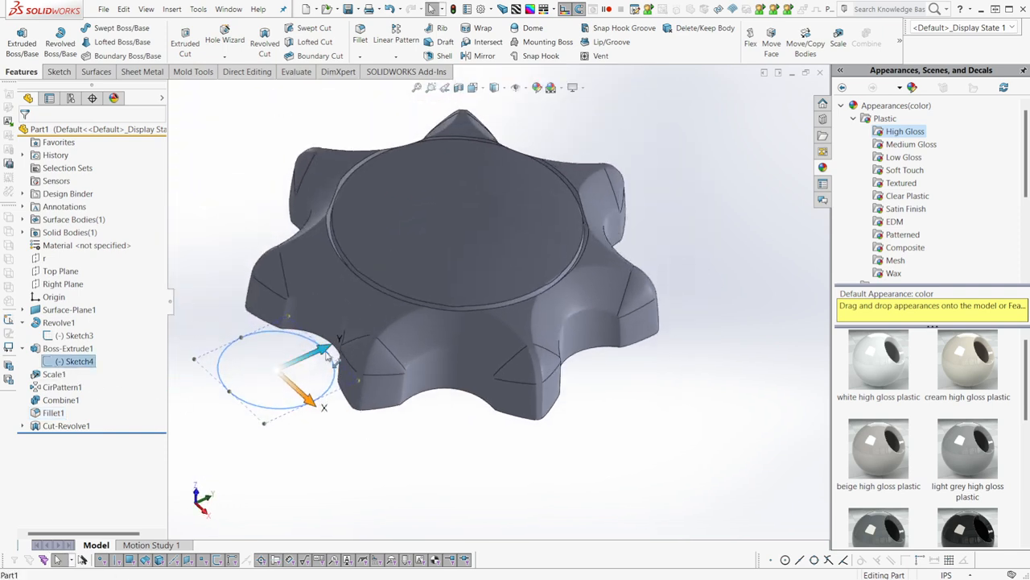
pyautogui.moveTo(326, 353); pyautogui.dragTo(320, 355)
pyautogui.scroll(-5, 354, 358)
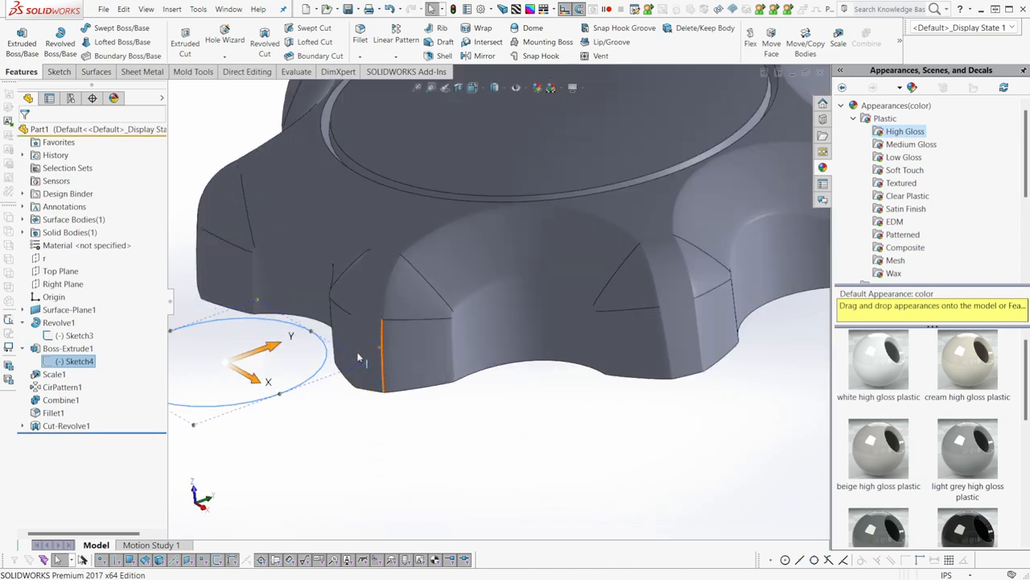
pyautogui.scroll(-3, 327, 340)
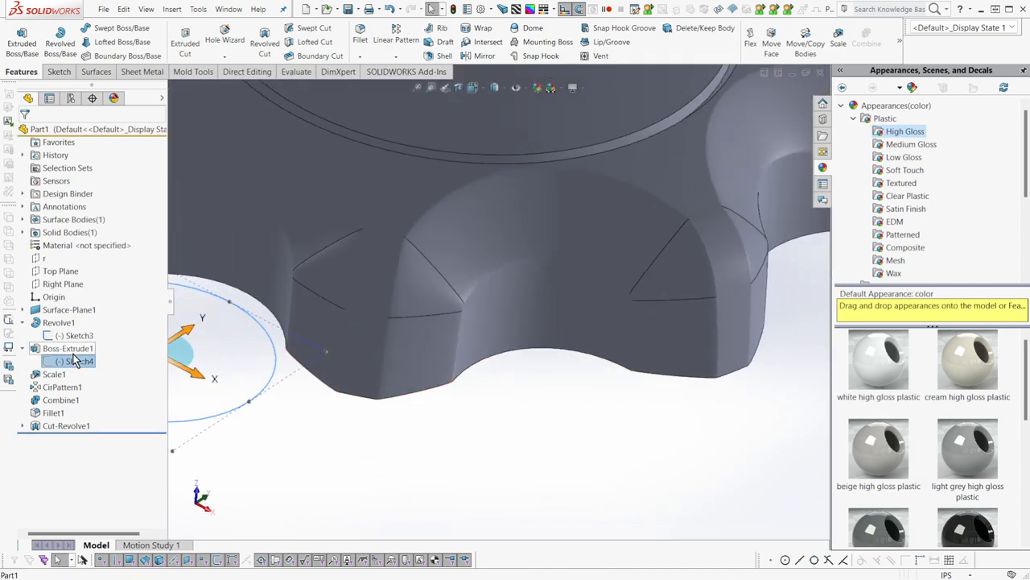
# Reopen the knob's fillet for editing and switch its profile to Conic Radius, checking the preview on a lobe corner
pyautogui.click(50, 413)
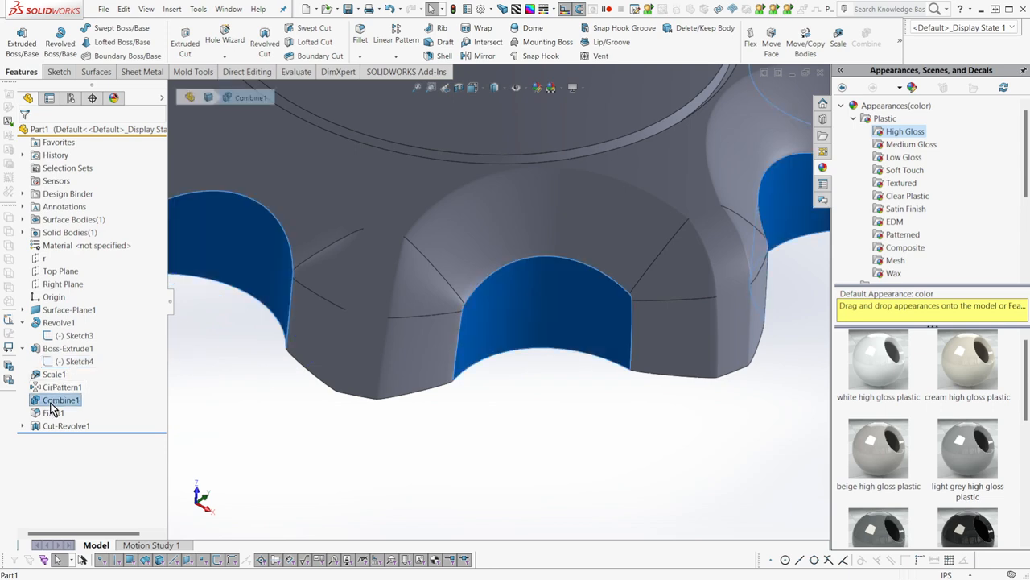
pyautogui.click(64, 387)
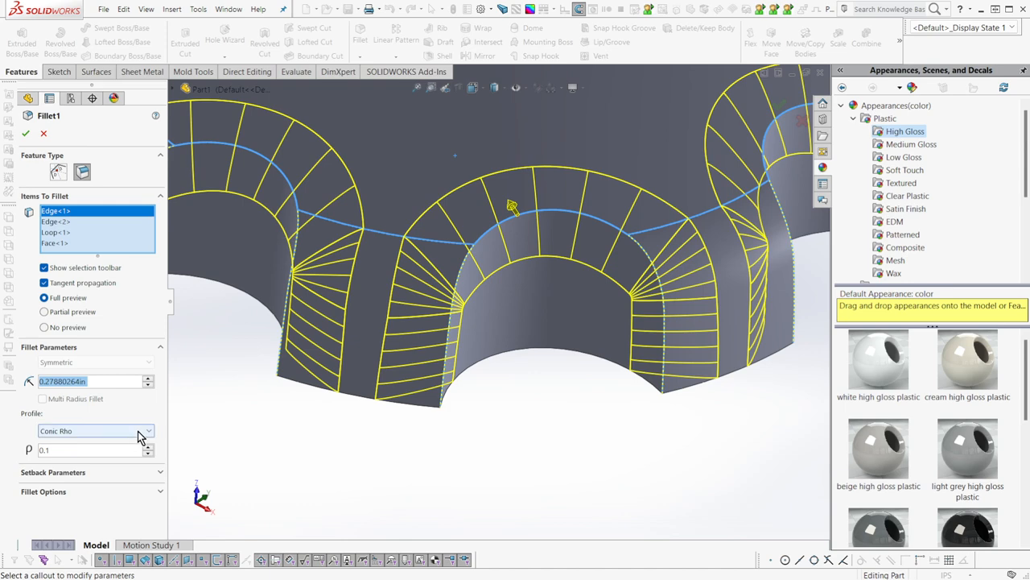
pyautogui.click(141, 434)
pyautogui.click(136, 463)
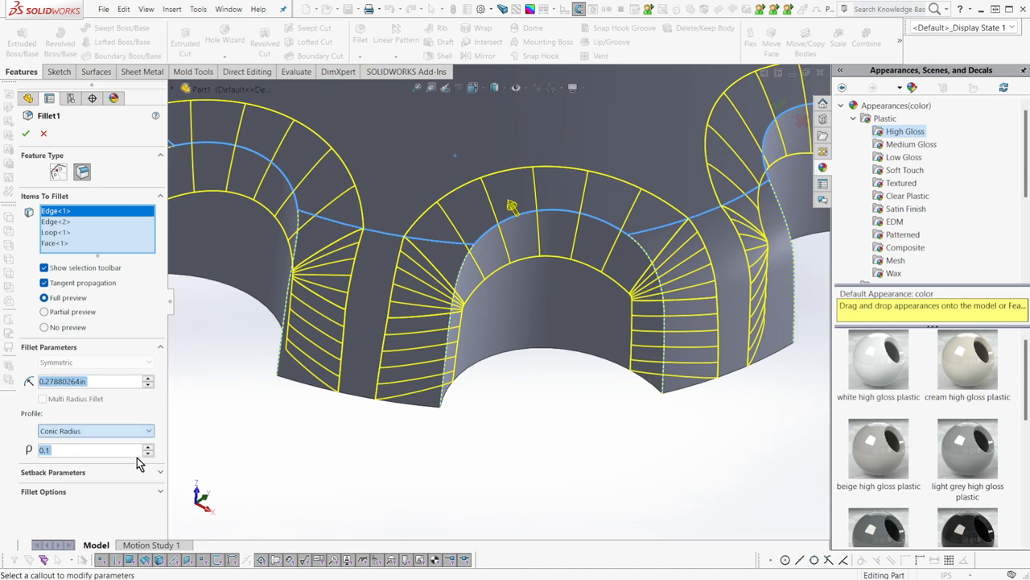
pyautogui.moveTo(394, 349); pyautogui.dragTo(437, 352, button='middle')
pyautogui.scroll(-4, 434, 367)
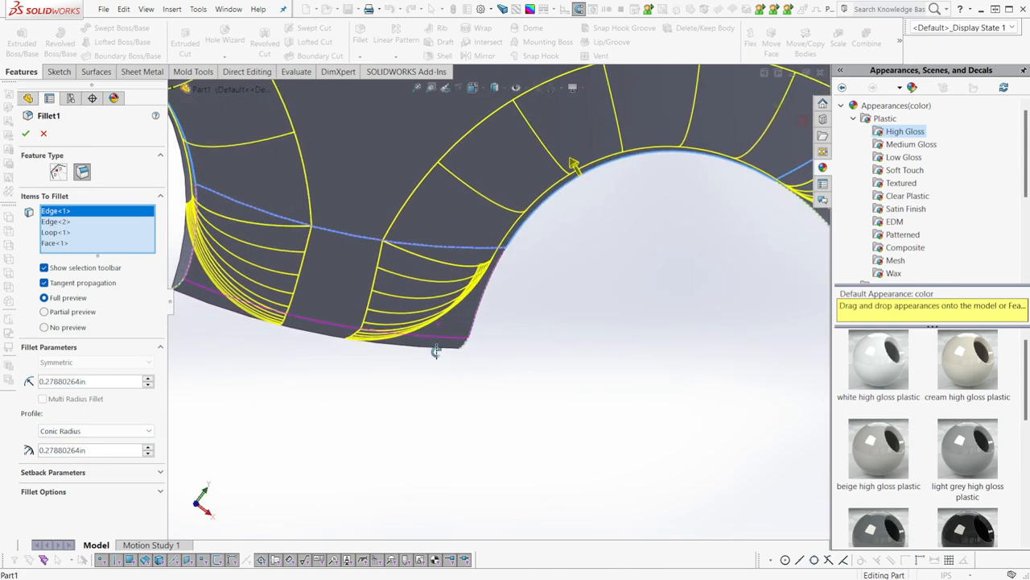
pyautogui.scroll(1, 461, 355)
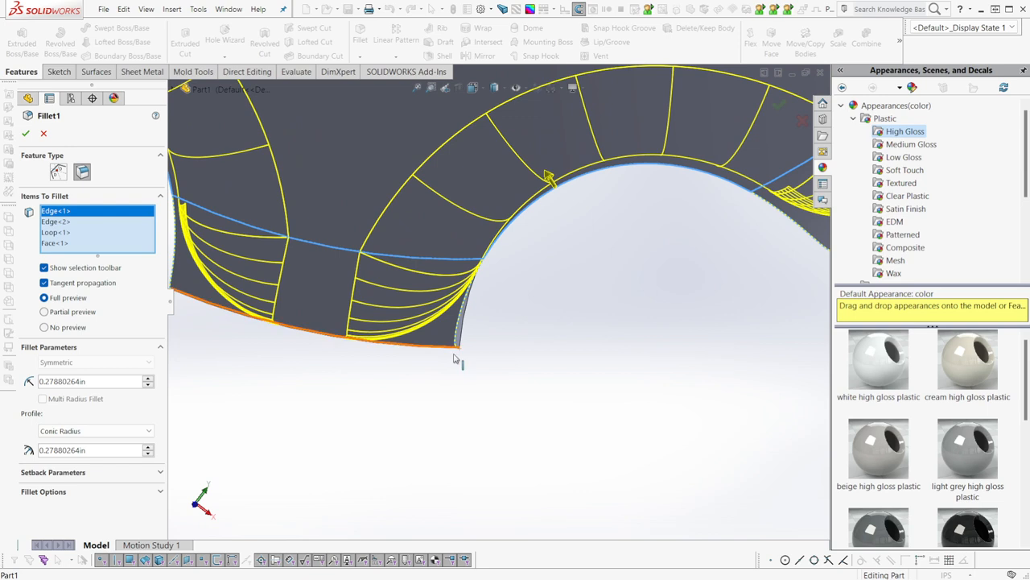
# Try several conic radius values for the knob's fillet, ending at 0.17880264in, and check the preview on the lobe corners
pyautogui.click(148, 448)
pyautogui.click(148, 448)
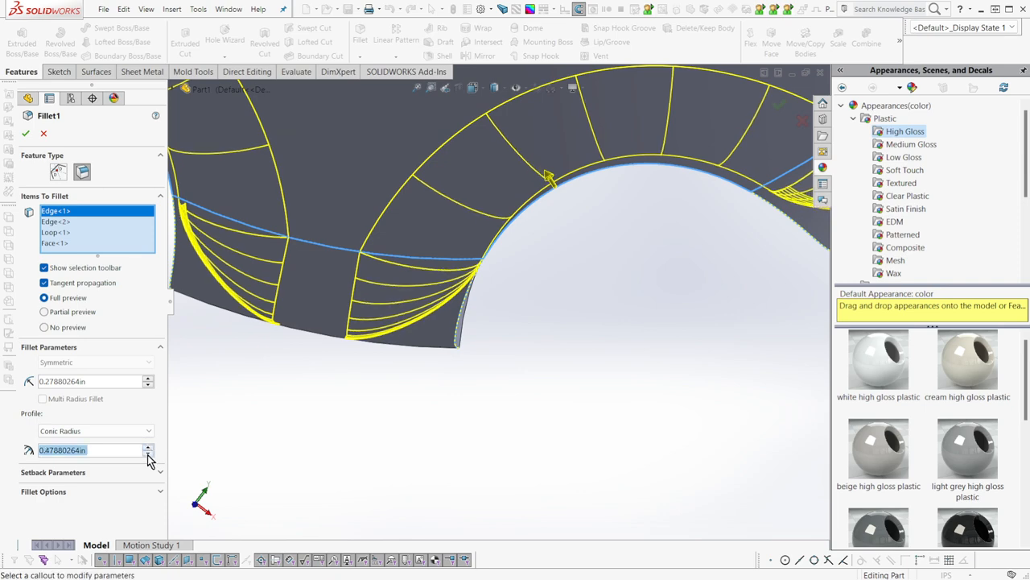
pyautogui.click(149, 453)
pyautogui.click(148, 453)
pyautogui.click(148, 453)
pyautogui.click(149, 453)
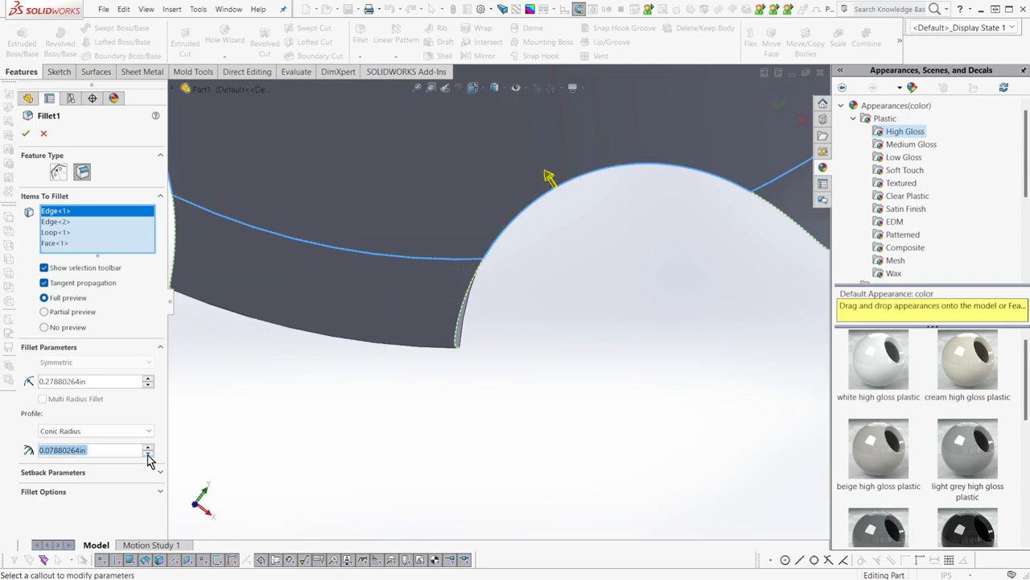
pyautogui.click(148, 448)
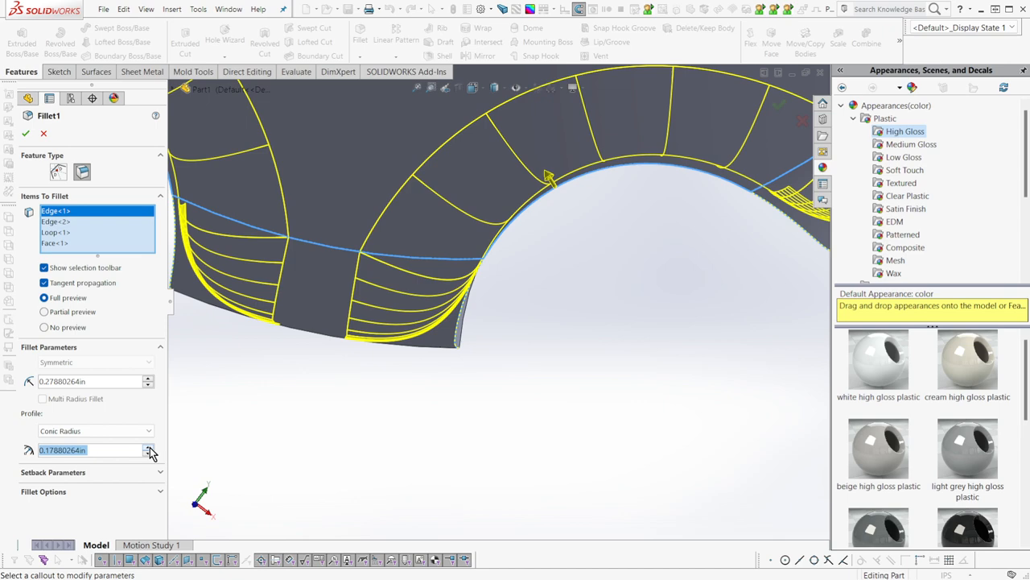
pyautogui.moveTo(330, 371); pyautogui.dragTo(334, 298, button='middle')
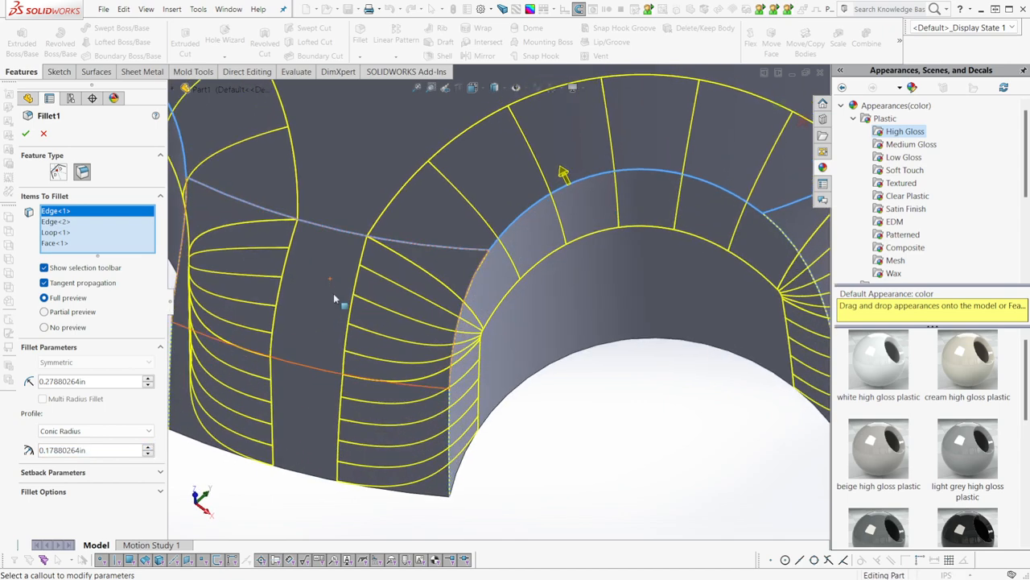
pyautogui.click(102, 210)
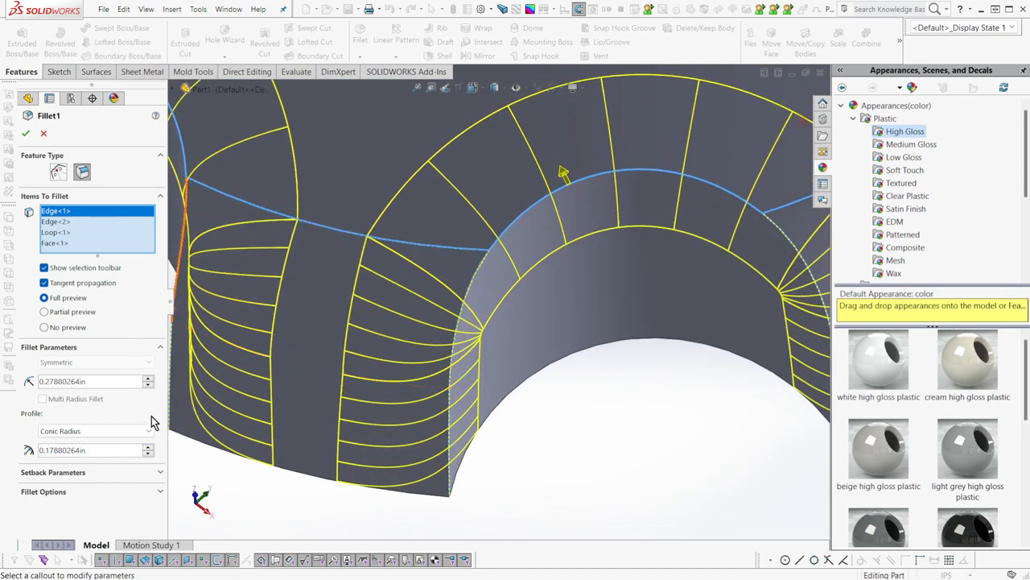
pyautogui.moveTo(530, 366); pyautogui.dragTo(504, 416, button='middle')
pyautogui.scroll(2, 531, 392)
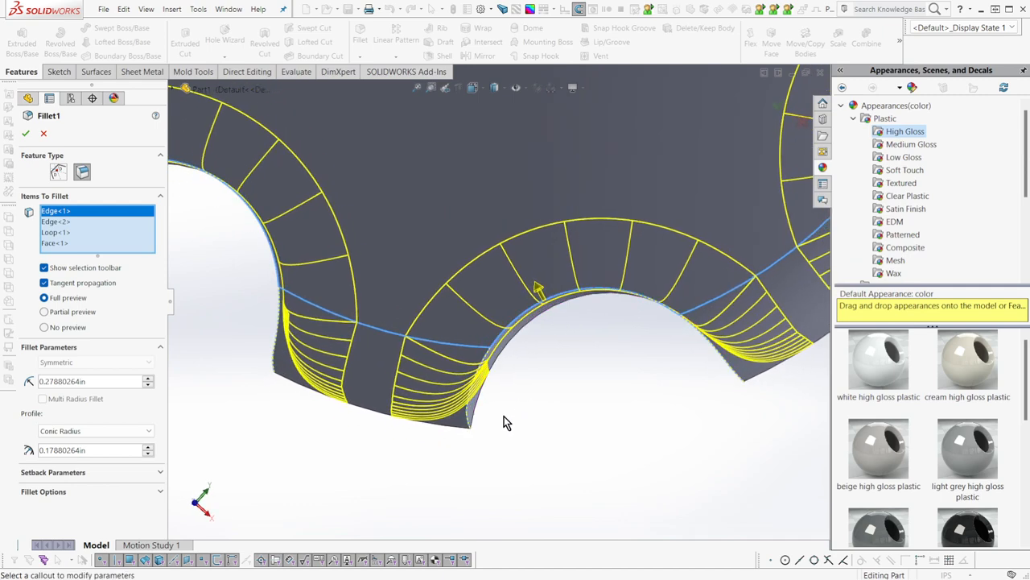
# Set the fillet's conic radius to 0.87880264in and apply it to the knob
pyautogui.click(148, 453)
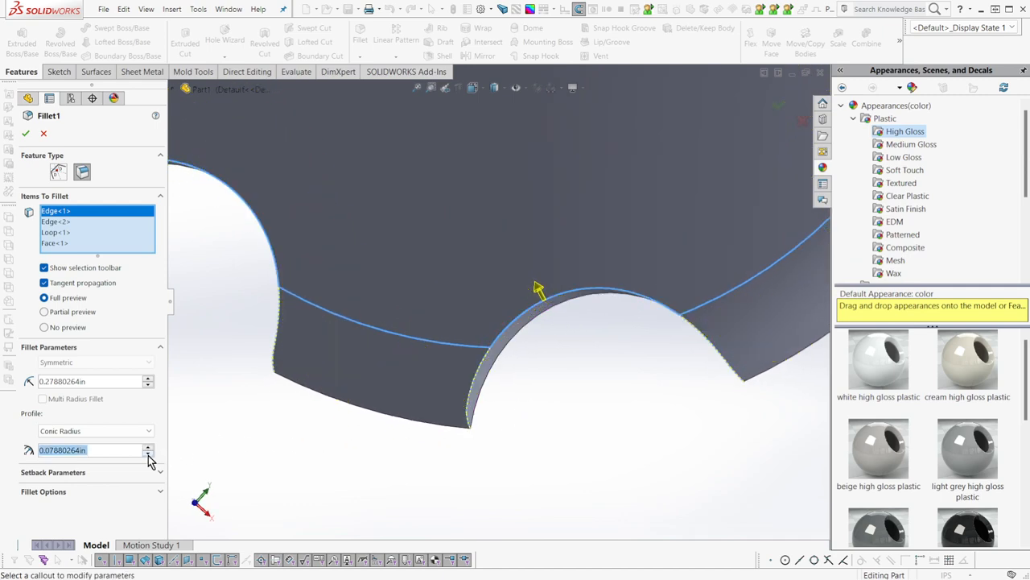
pyautogui.click(148, 447)
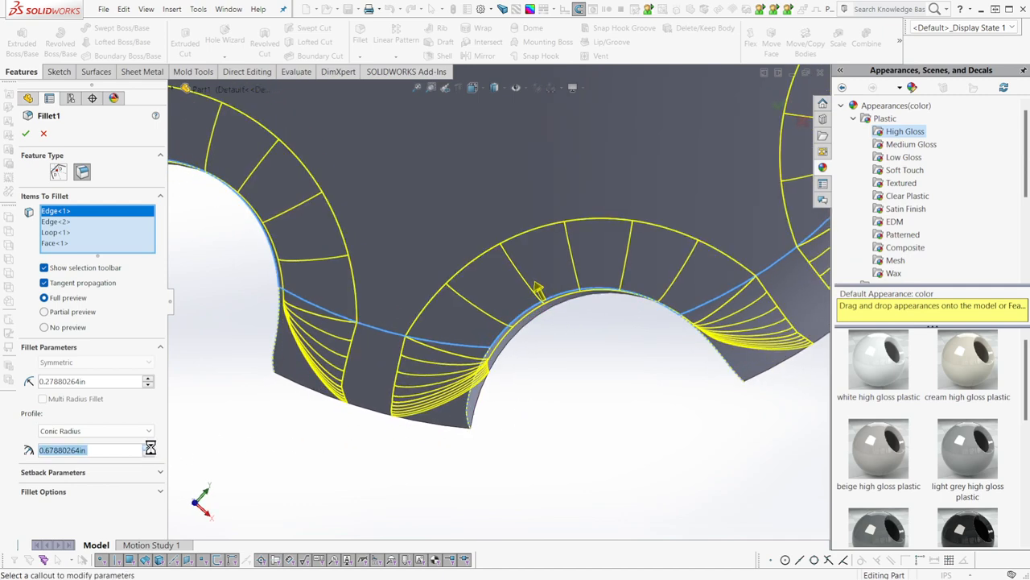
pyautogui.click(148, 447)
pyautogui.click(149, 446)
pyautogui.click(27, 135)
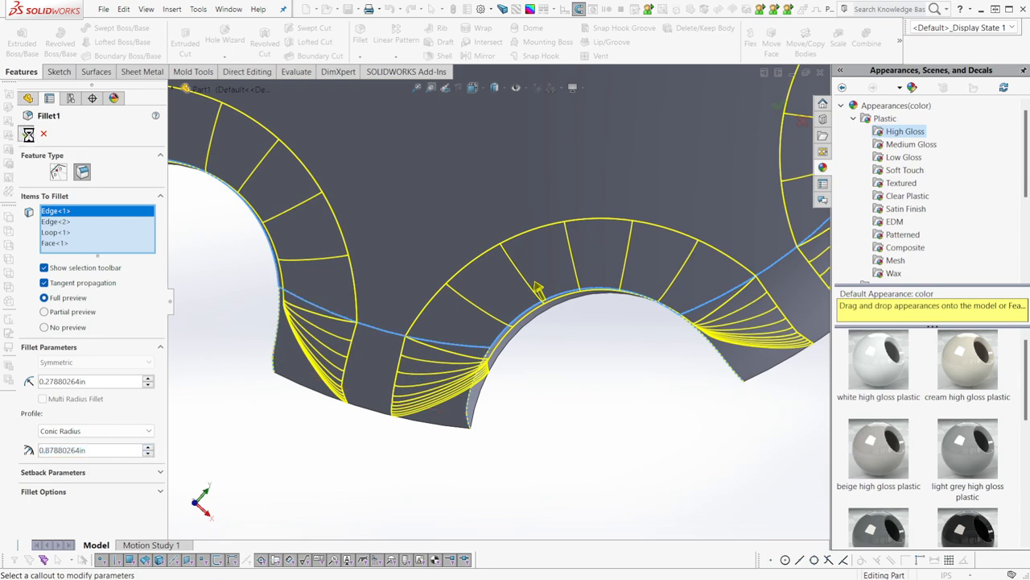
# Check the rebuilt lobes, and undo the fillet's conic radius change and the model edit made just before it
pyautogui.moveTo(512, 463); pyautogui.dragTo(528, 307, button='middle')
pyautogui.scroll(3, 573, 310)
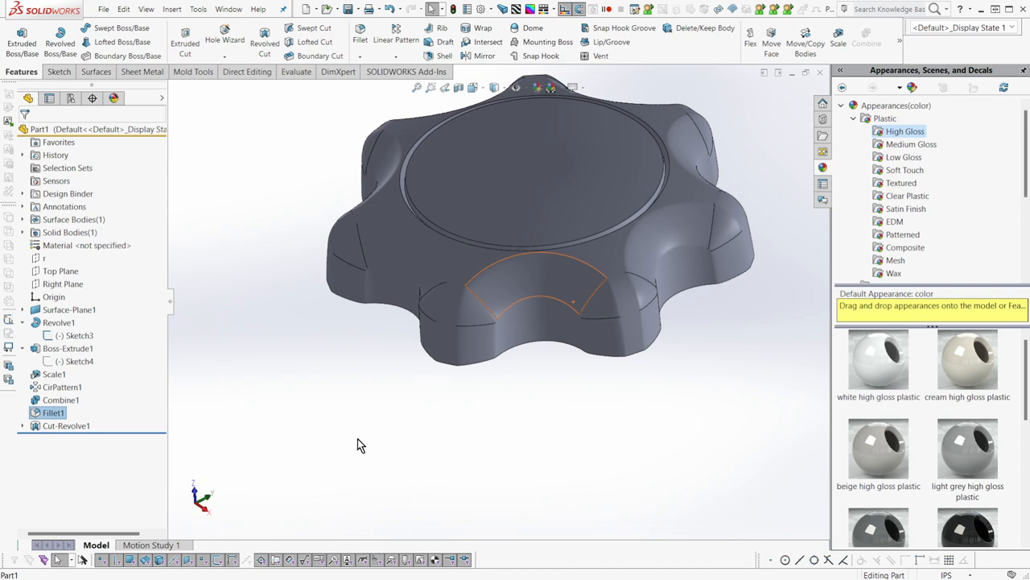
pyautogui.hotkey('ctrl', 'z')
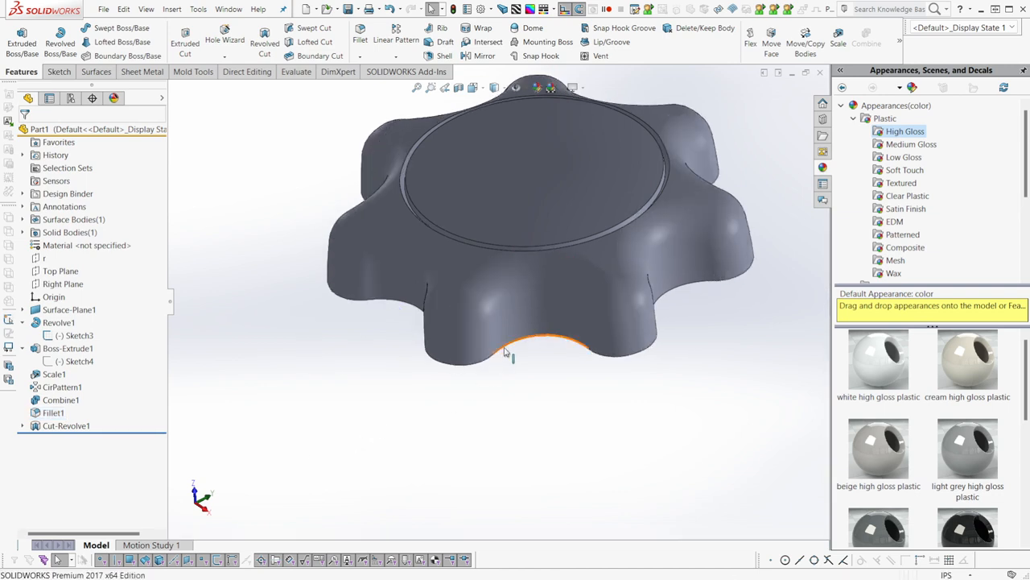
pyautogui.hotkey('ctrl', 'z')
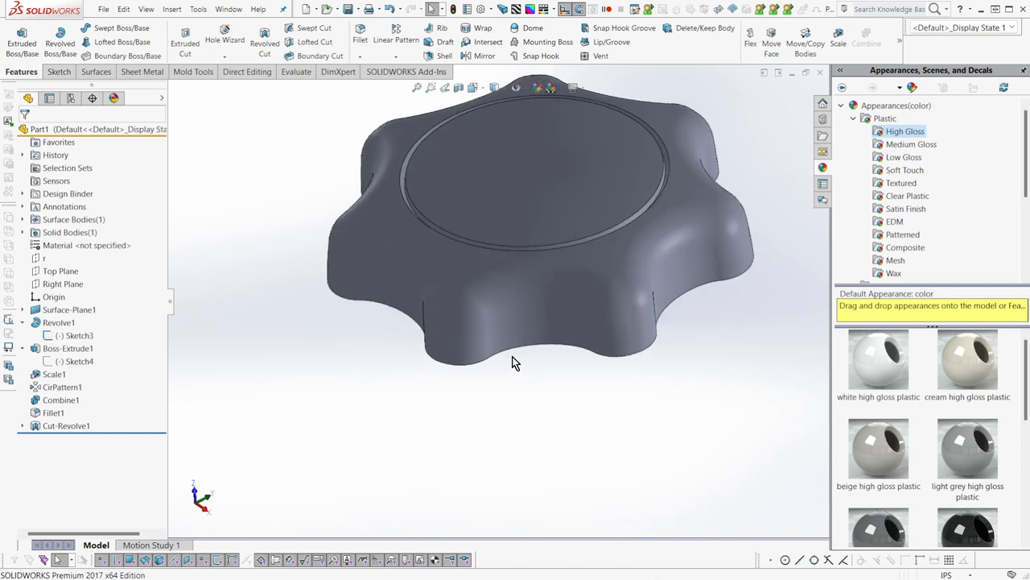
# Examine the knob's overall shape, its lobe corners, scallops and top ring groove from several angles
pyautogui.moveTo(514, 349); pyautogui.dragTo(571, 428, button='middle')
pyautogui.scroll(3, 565, 338)
pyautogui.scroll(-3, 563, 181)
pyautogui.moveTo(620, 238); pyautogui.dragTo(479, 258, button='middle')
pyautogui.scroll(2, 578, 235)
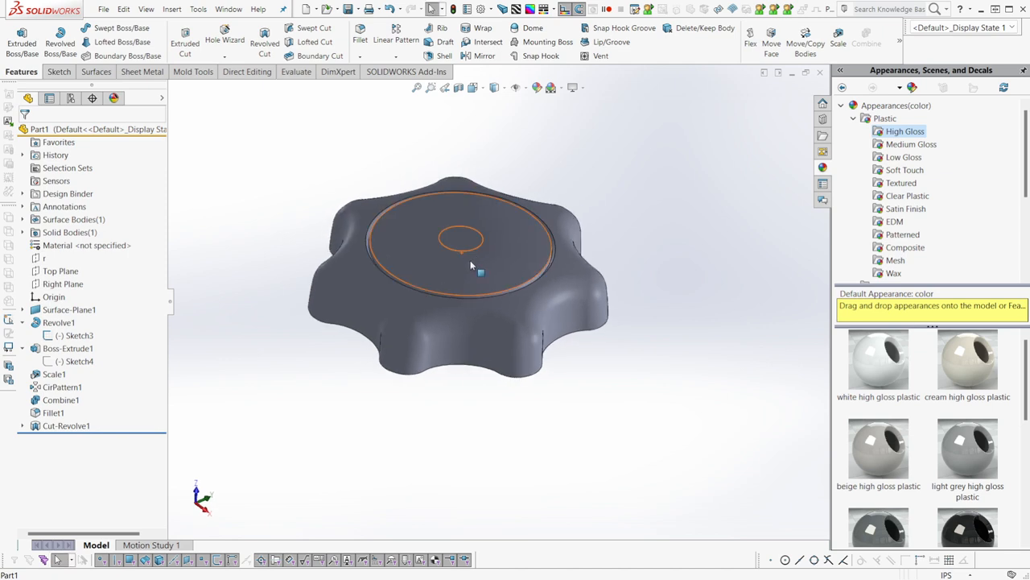
pyautogui.moveTo(368, 265); pyautogui.dragTo(285, 264, button='middle')
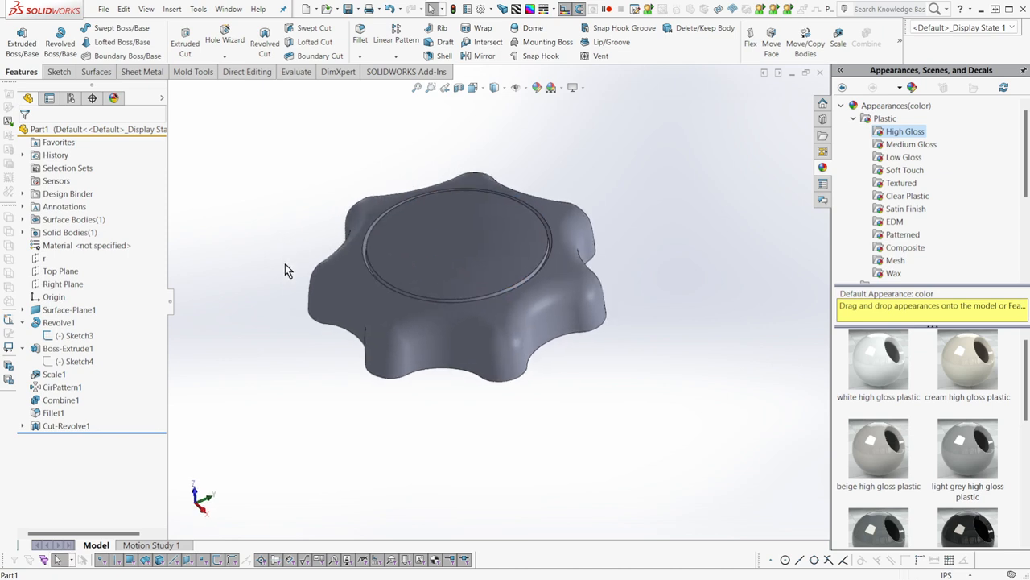
pyautogui.scroll(-3, 370, 237)
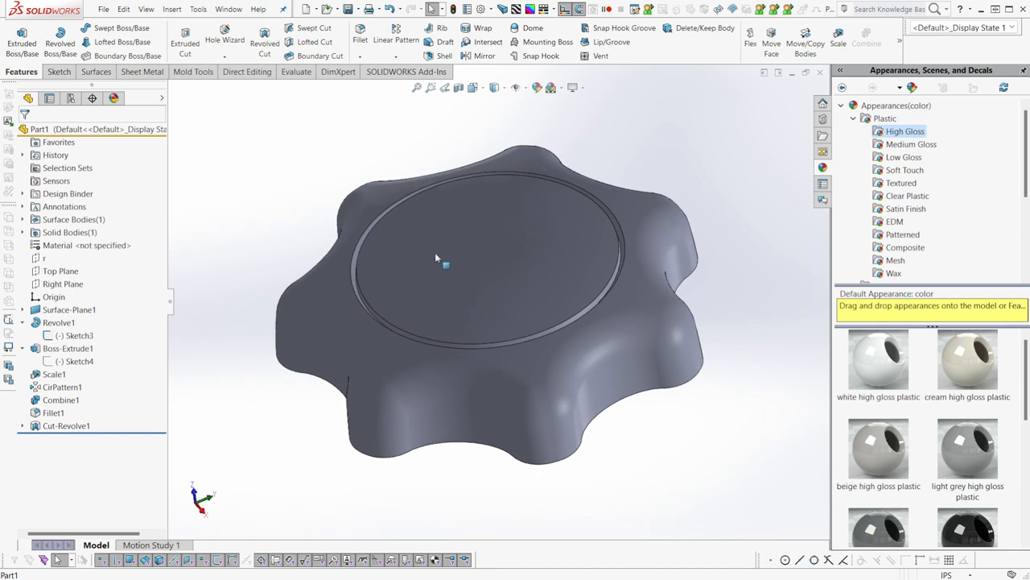
pyautogui.moveTo(667, 287); pyautogui.dragTo(743, 311, button='middle')
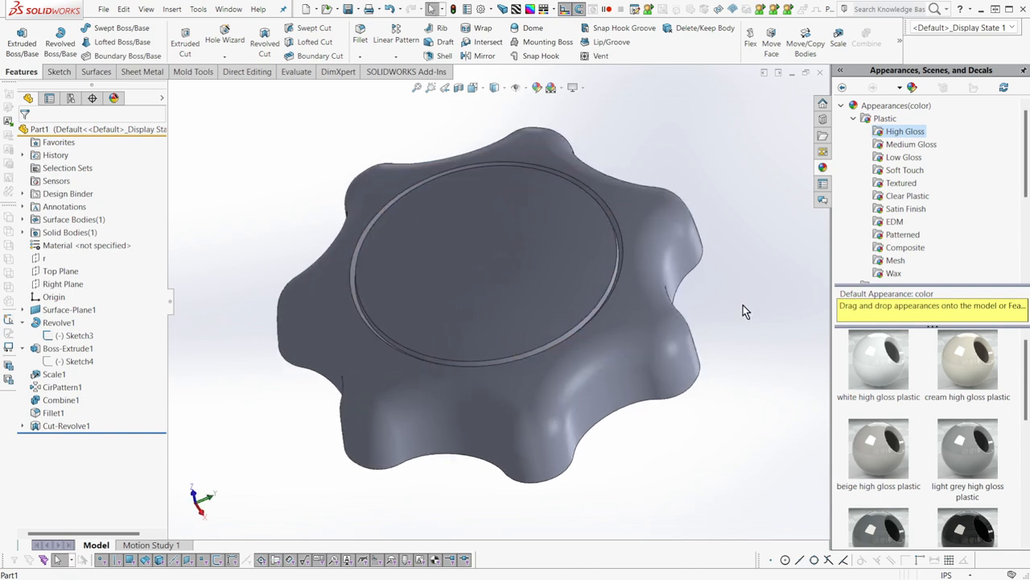
pyautogui.moveTo(743, 305); pyautogui.dragTo(725, 288, button='middle')
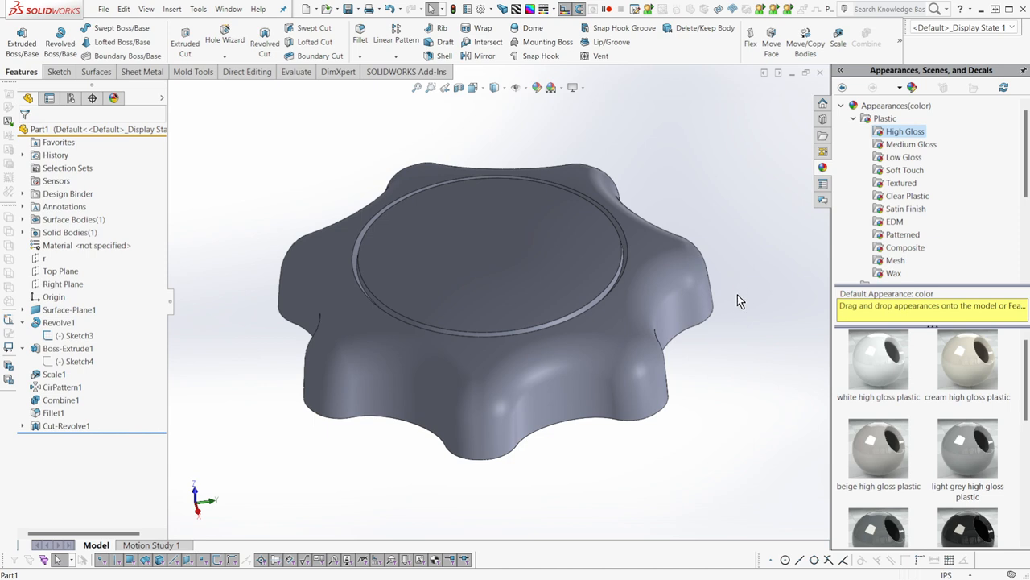
pyautogui.moveTo(687, 362); pyautogui.dragTo(659, 368, button='middle')
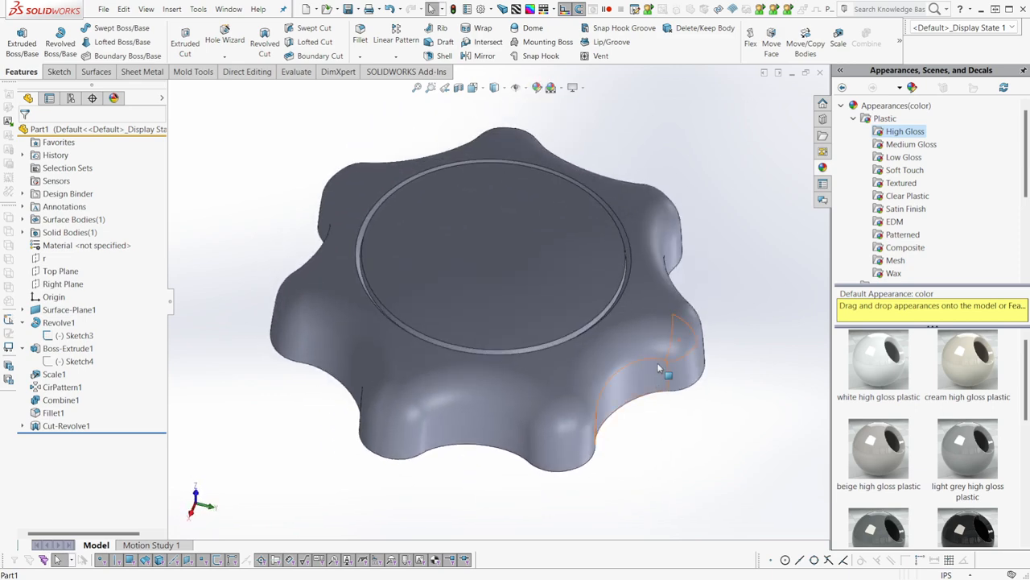